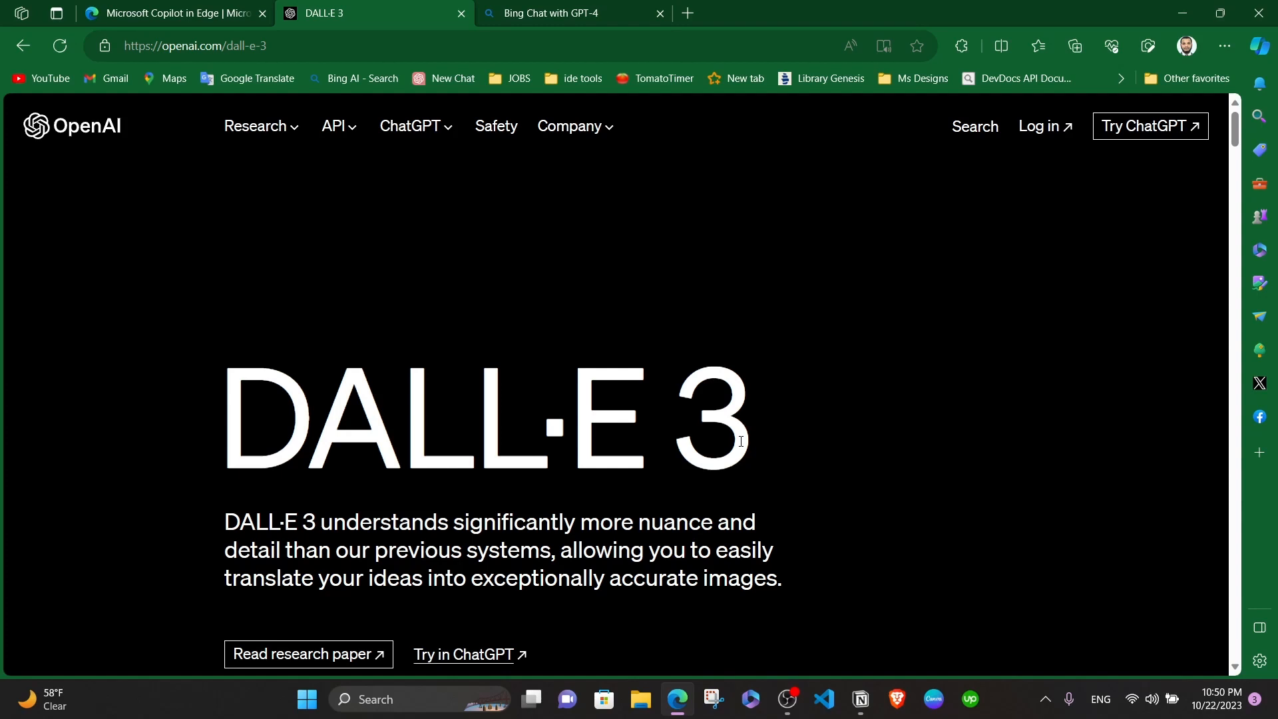
Step: Look over the introduction, sample images and availability note on OpenAI's DALL·E 3 page
{"action": "scroll", "coordinate": [758, 422], "scroll_direction": "down", "scroll_amount": 1}
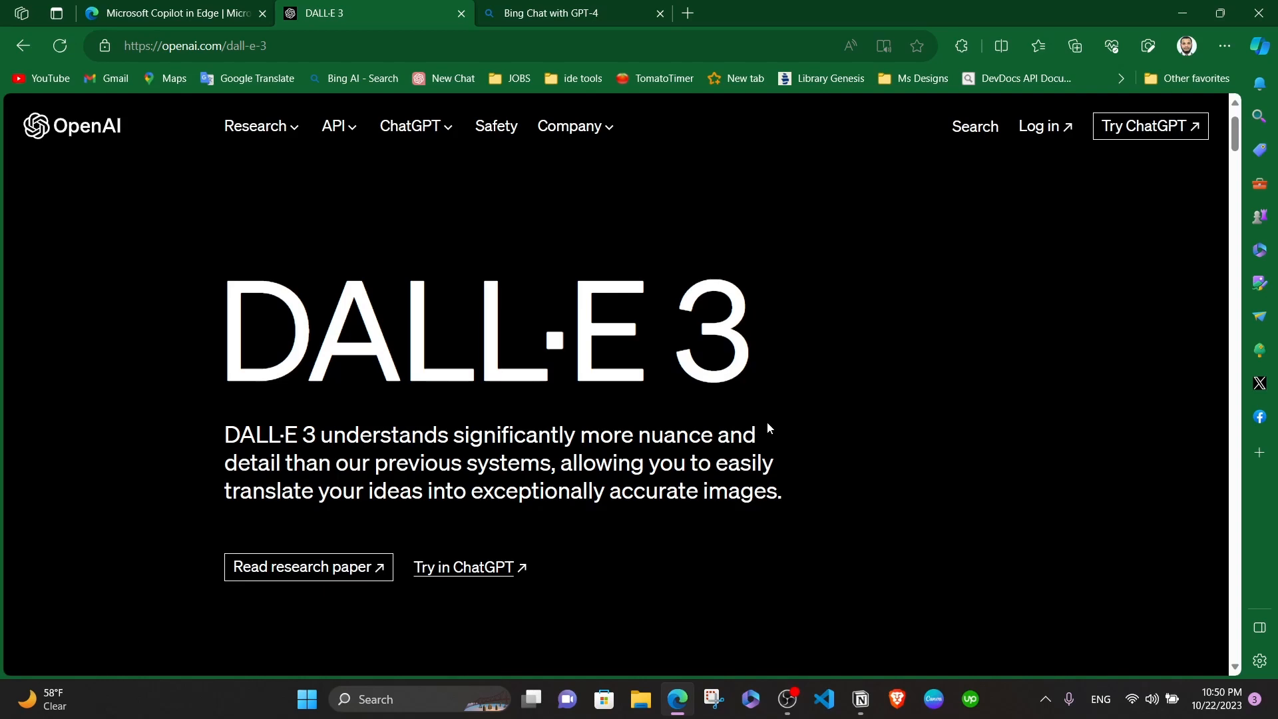
{"action": "scroll", "coordinate": [796, 423], "scroll_direction": "down", "scroll_amount": 2}
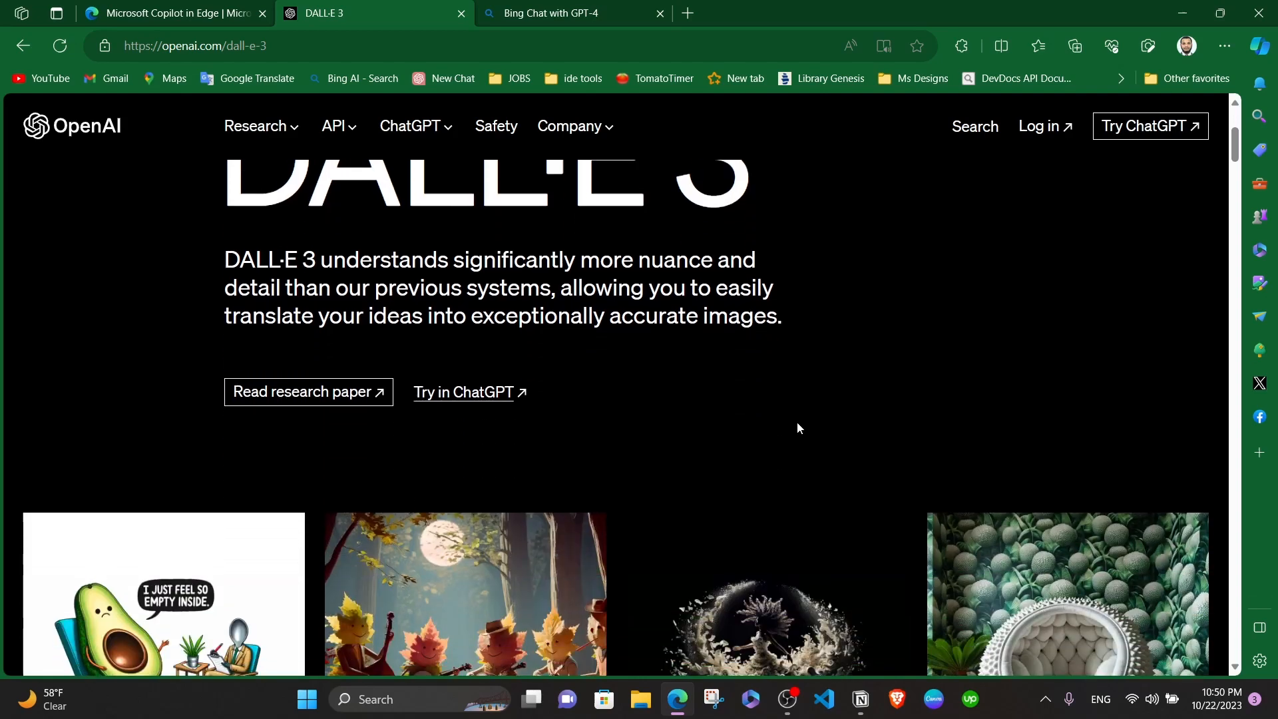
{"action": "scroll", "coordinate": [797, 423], "scroll_direction": "down", "scroll_amount": 2}
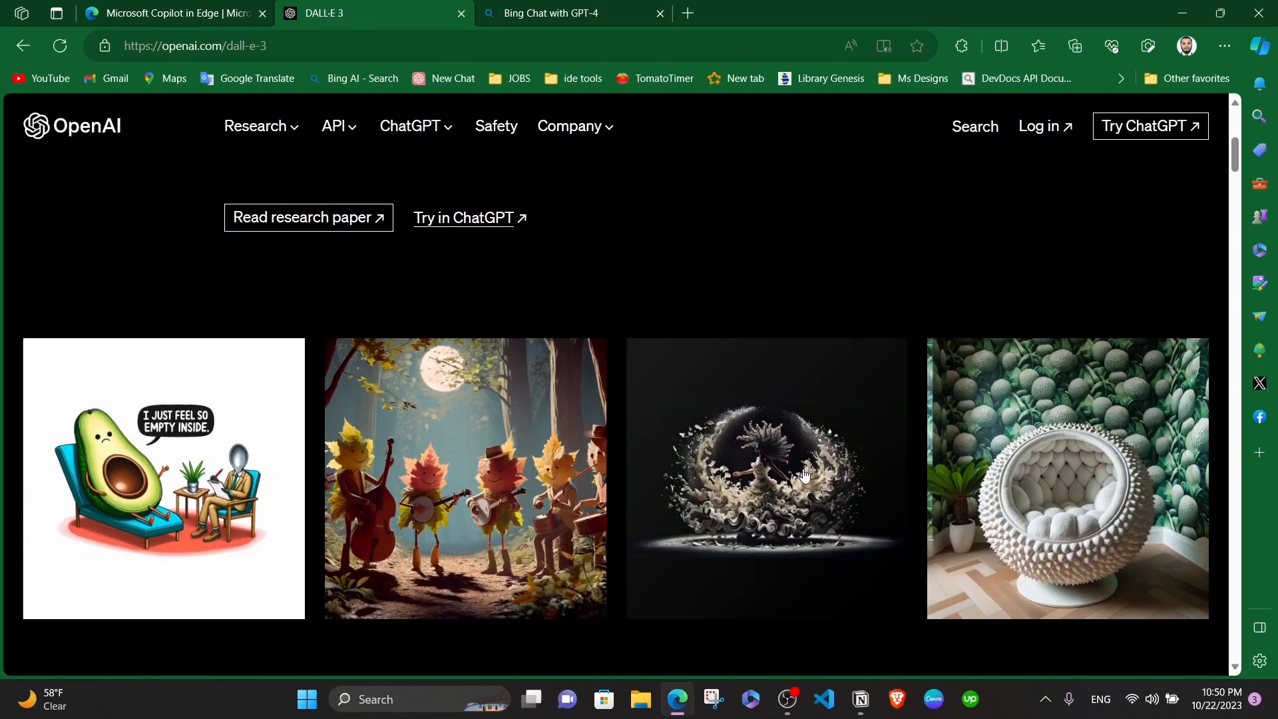
{"action": "scroll", "coordinate": [690, 484], "scroll_direction": "down", "scroll_amount": 5}
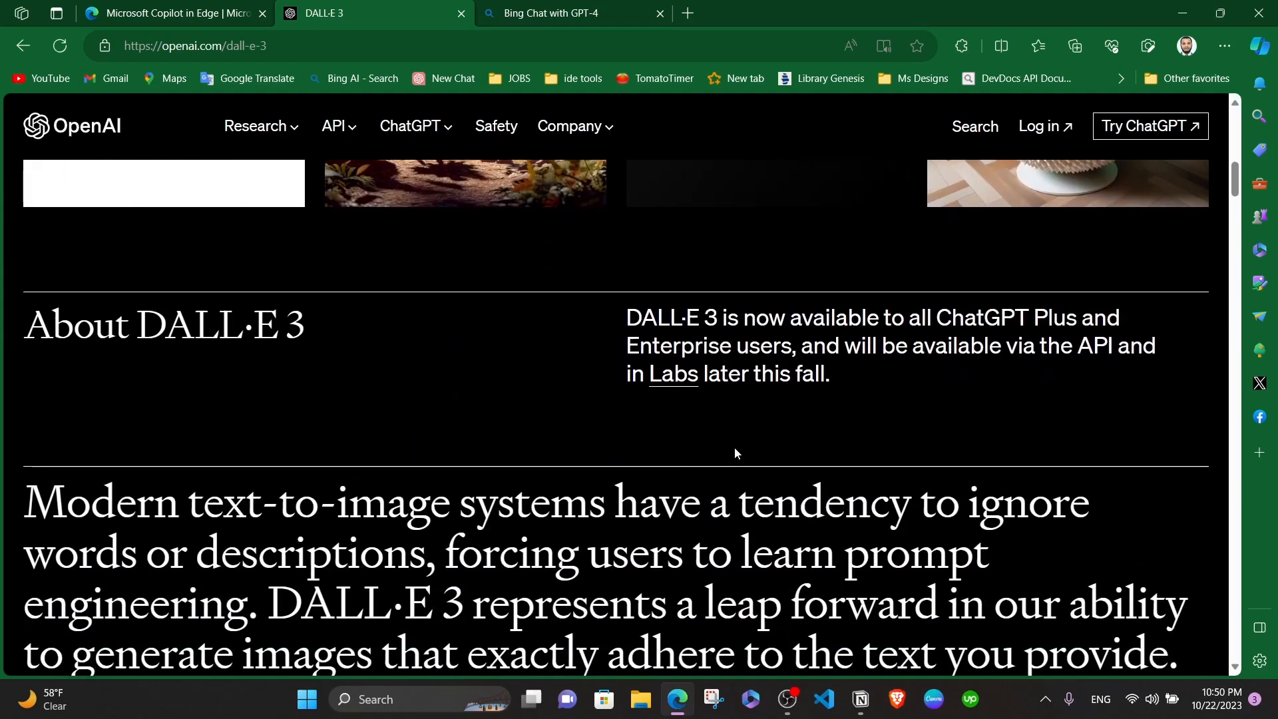
{"action": "scroll", "coordinate": [765, 233], "scroll_direction": "up", "scroll_amount": 4}
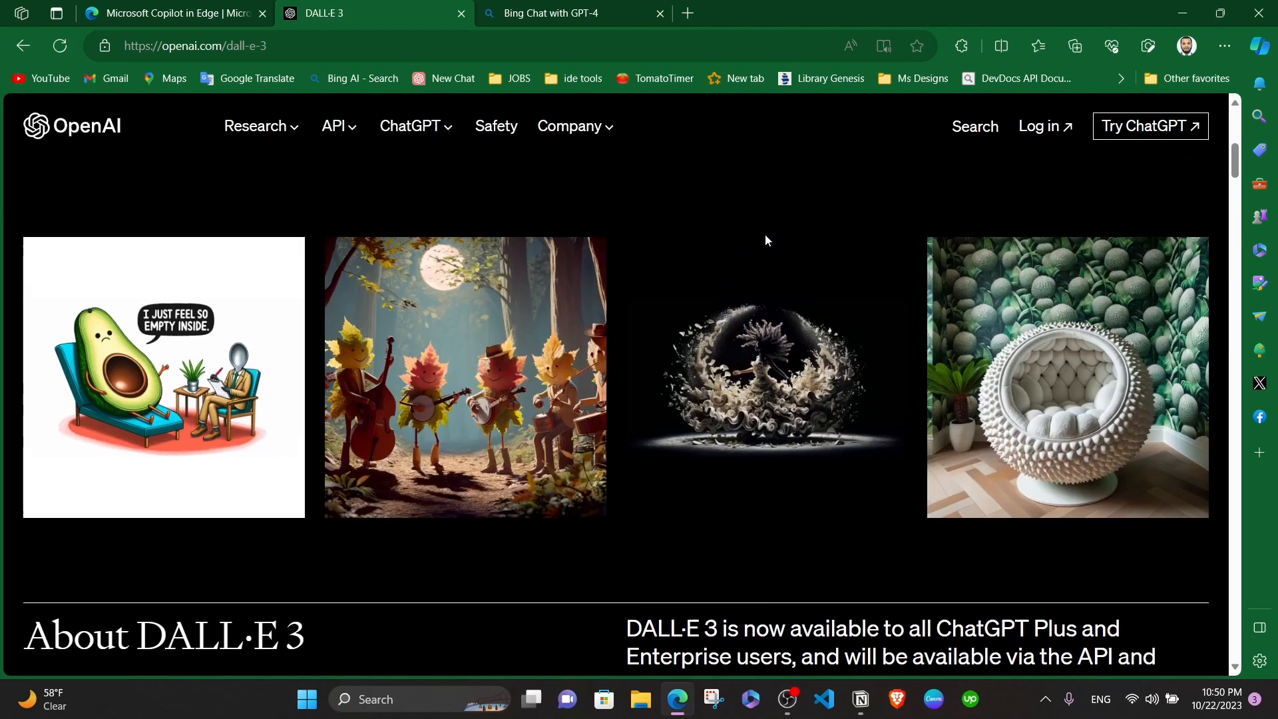
{"action": "scroll", "coordinate": [827, 237], "scroll_direction": "up", "scroll_amount": 5}
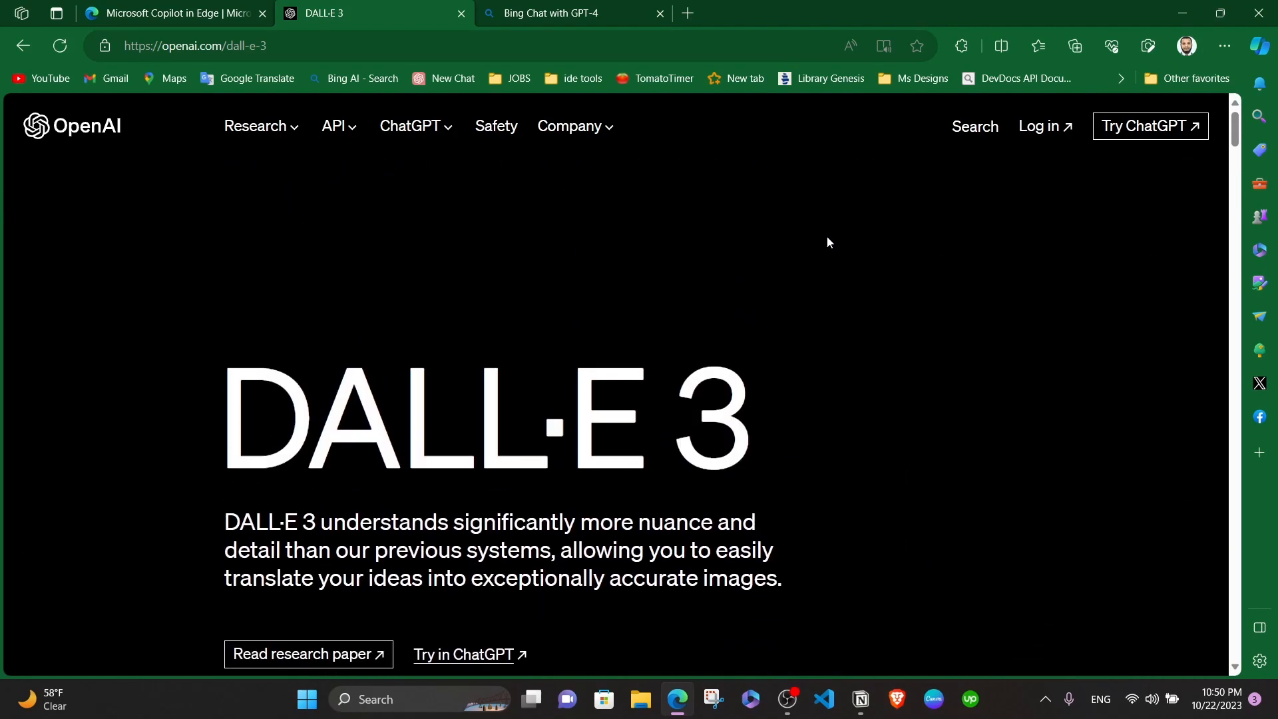
{"action": "scroll", "coordinate": [692, 292], "scroll_direction": "down", "scroll_amount": 3}
{"action": "scroll", "coordinate": [652, 306], "scroll_direction": "up", "scroll_amount": 3}
{"action": "scroll", "coordinate": [637, 320], "scroll_direction": "down", "scroll_amount": 2}
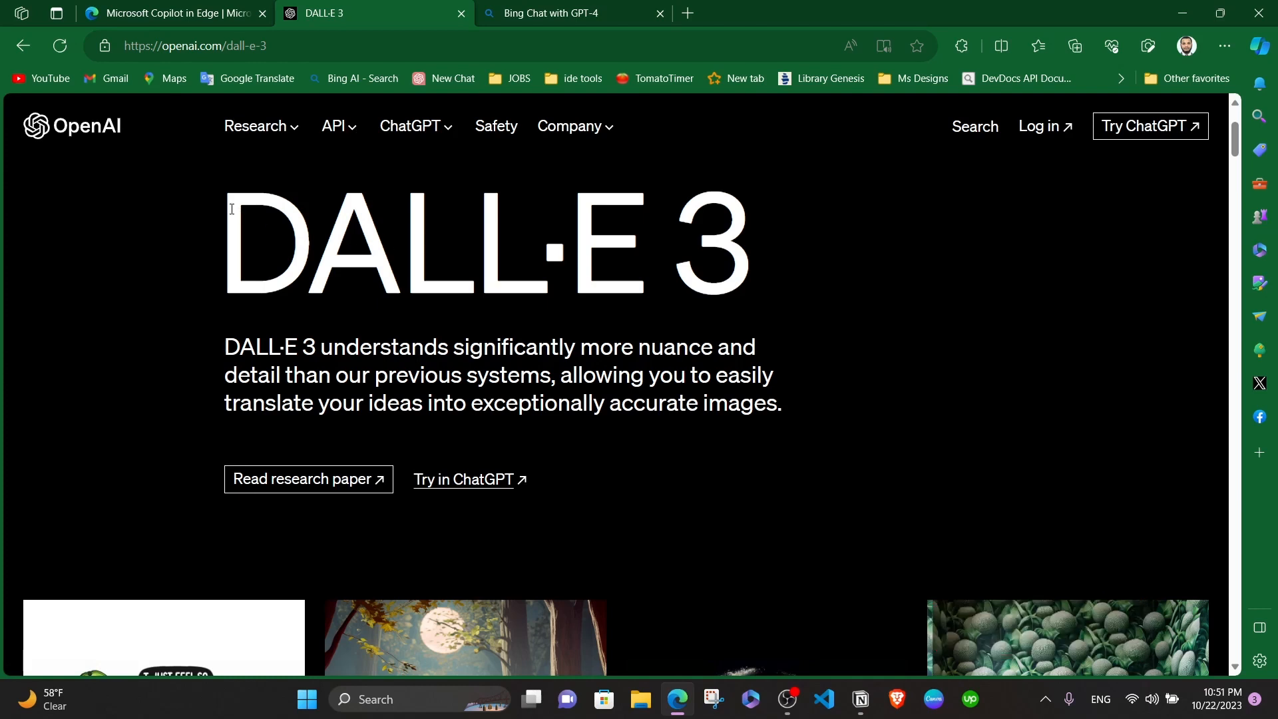
{"action": "left_click_drag", "start_coordinate": [232, 209], "coordinate": [761, 251]}
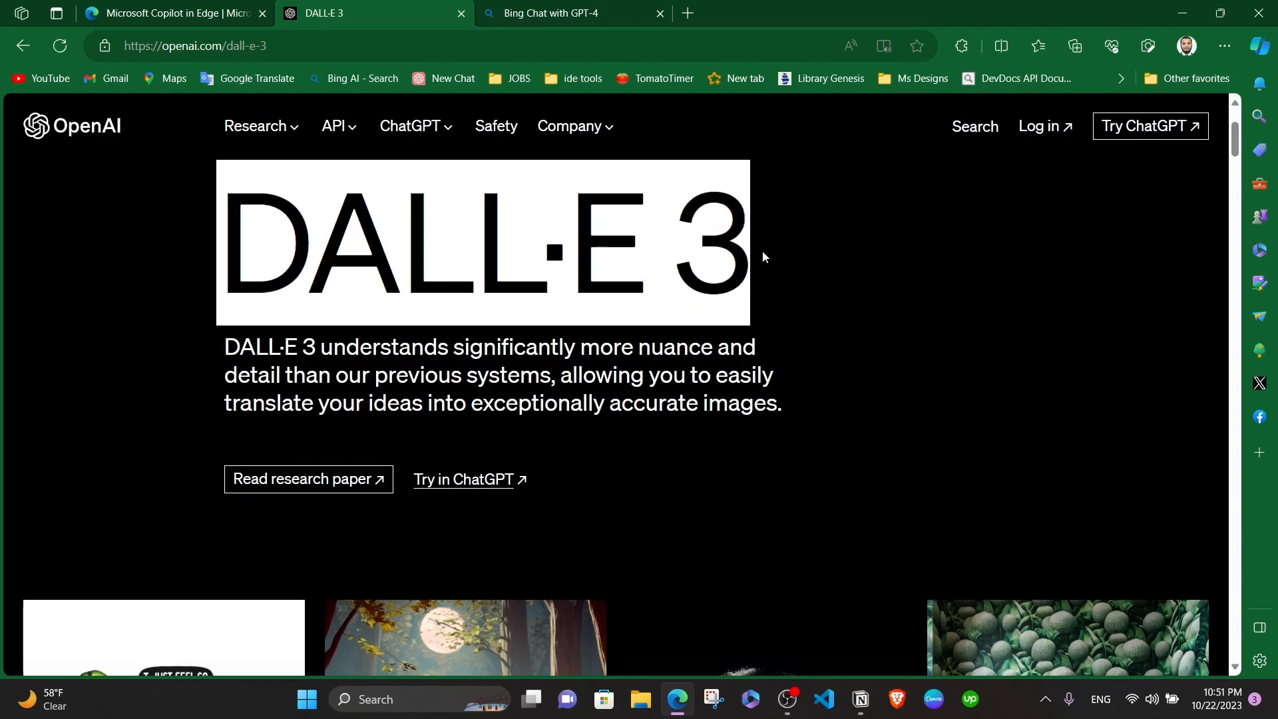
{"action": "scroll", "coordinate": [709, 308], "scroll_direction": "down", "scroll_amount": 7}
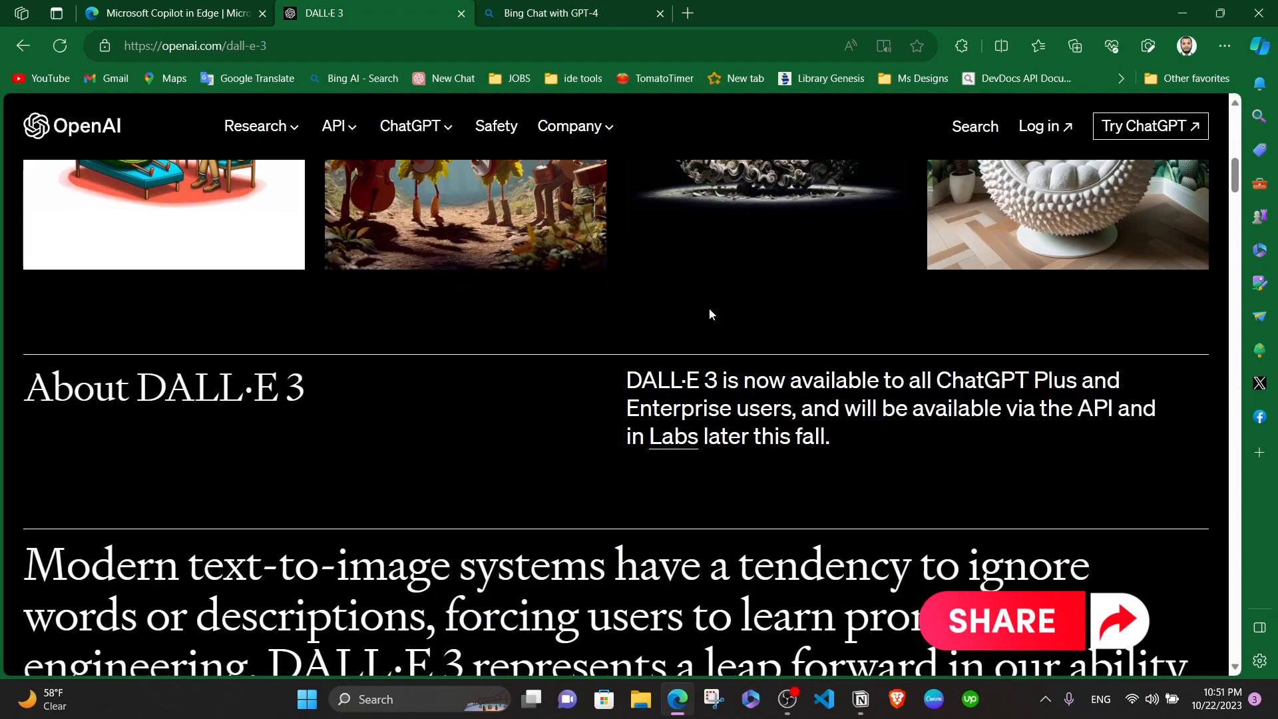
{"action": "scroll", "coordinate": [709, 307], "scroll_direction": "up", "scroll_amount": 3}
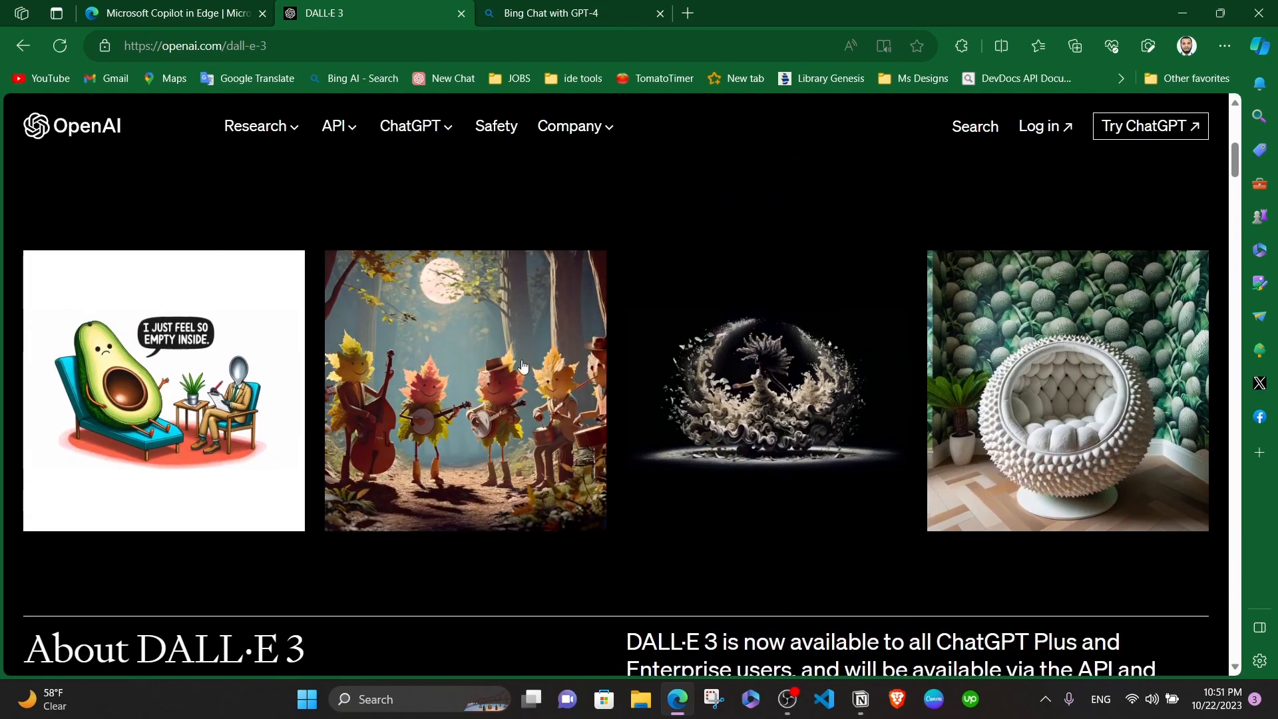
Step: Examine the rest of the DALL·E 3 page, from the example illustrations and ChatGPT demo to the credits
{"action": "scroll", "coordinate": [851, 421], "scroll_direction": "down", "scroll_amount": 7}
{"action": "scroll", "coordinate": [745, 398], "scroll_direction": "down", "scroll_amount": 20}
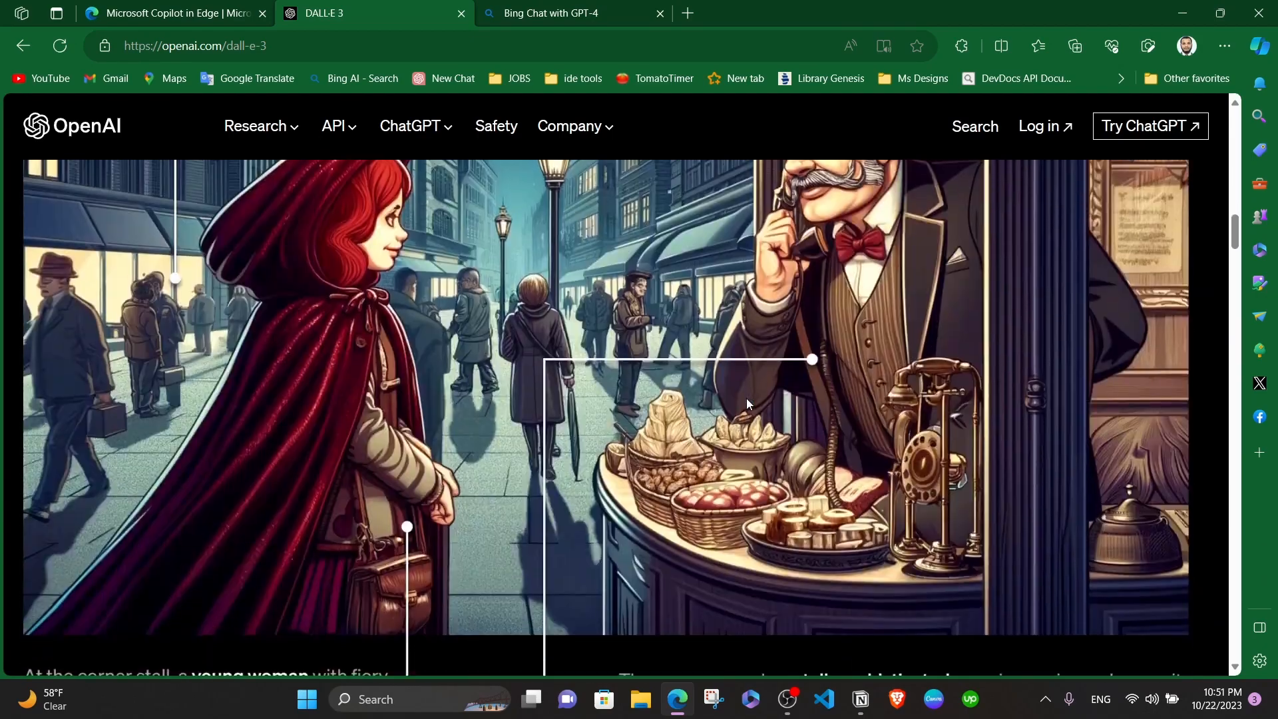
{"action": "scroll", "coordinate": [746, 402], "scroll_direction": "down", "scroll_amount": 15}
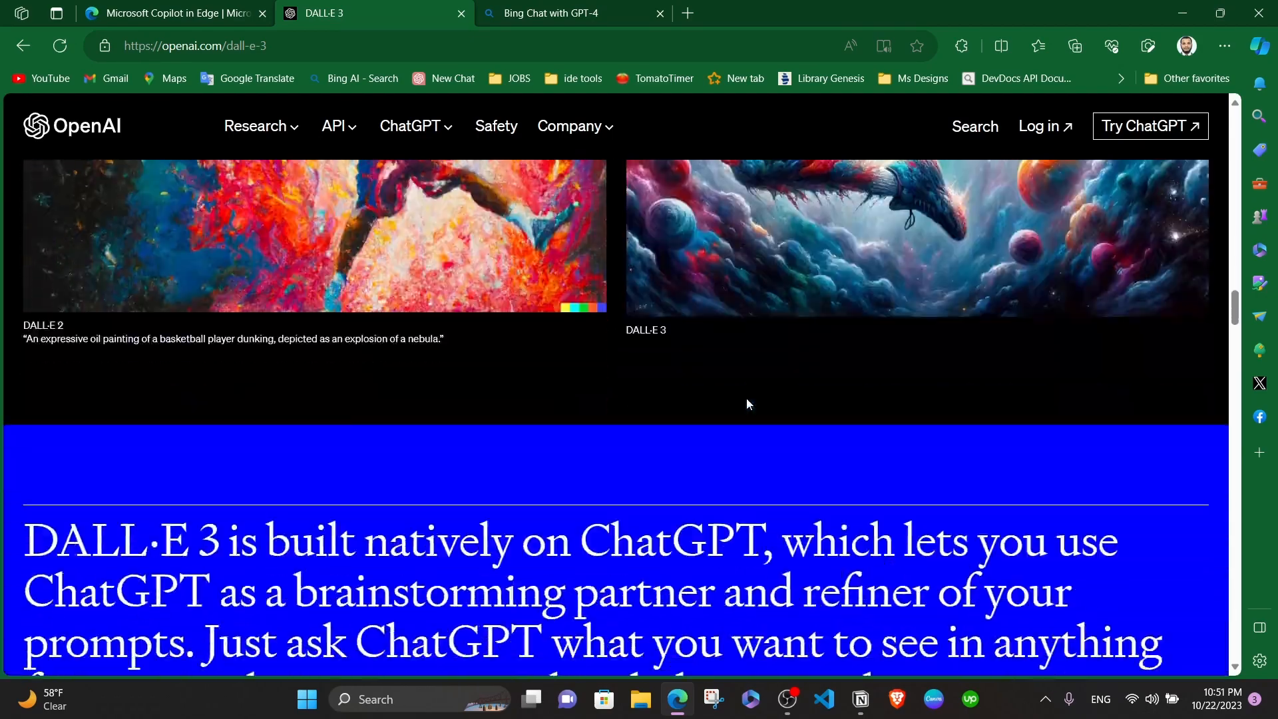
{"action": "scroll", "coordinate": [745, 397], "scroll_direction": "down", "scroll_amount": 3}
{"action": "scroll", "coordinate": [745, 398], "scroll_direction": "up", "scroll_amount": 3}
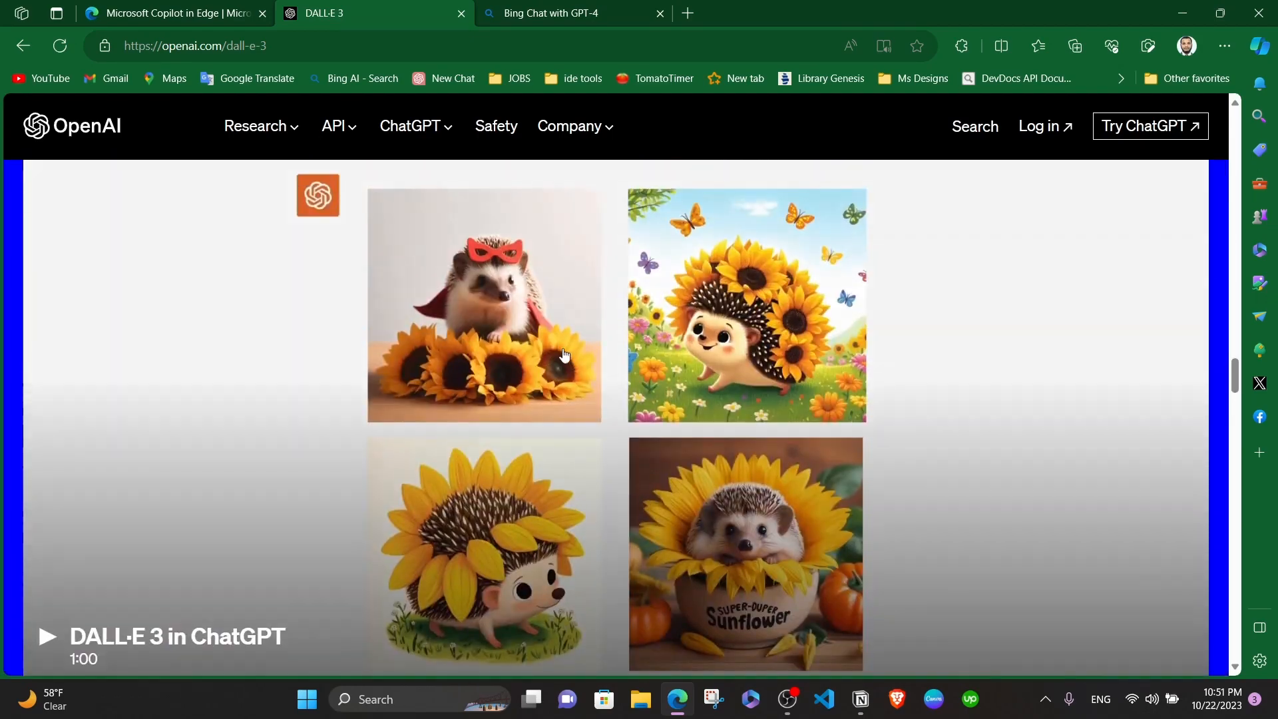
{"action": "scroll", "coordinate": [632, 398], "scroll_direction": "down", "scroll_amount": 5}
{"action": "scroll", "coordinate": [634, 400], "scroll_direction": "down", "scroll_amount": 15}
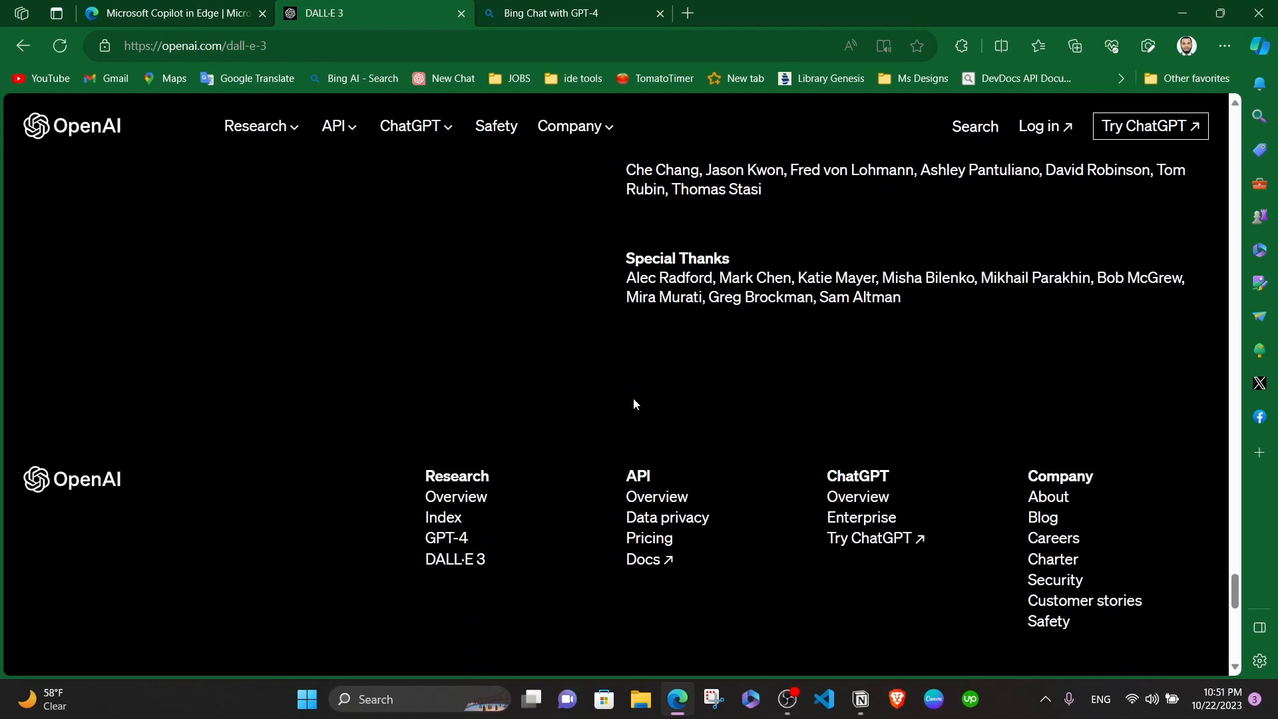
{"action": "scroll", "coordinate": [632, 397], "scroll_direction": "up", "scroll_amount": 10}
Step: Switch to the Bing Chat page and open Copilot beside it, widening its pane and narrowing it again
{"action": "left_click", "coordinate": [526, 10]}
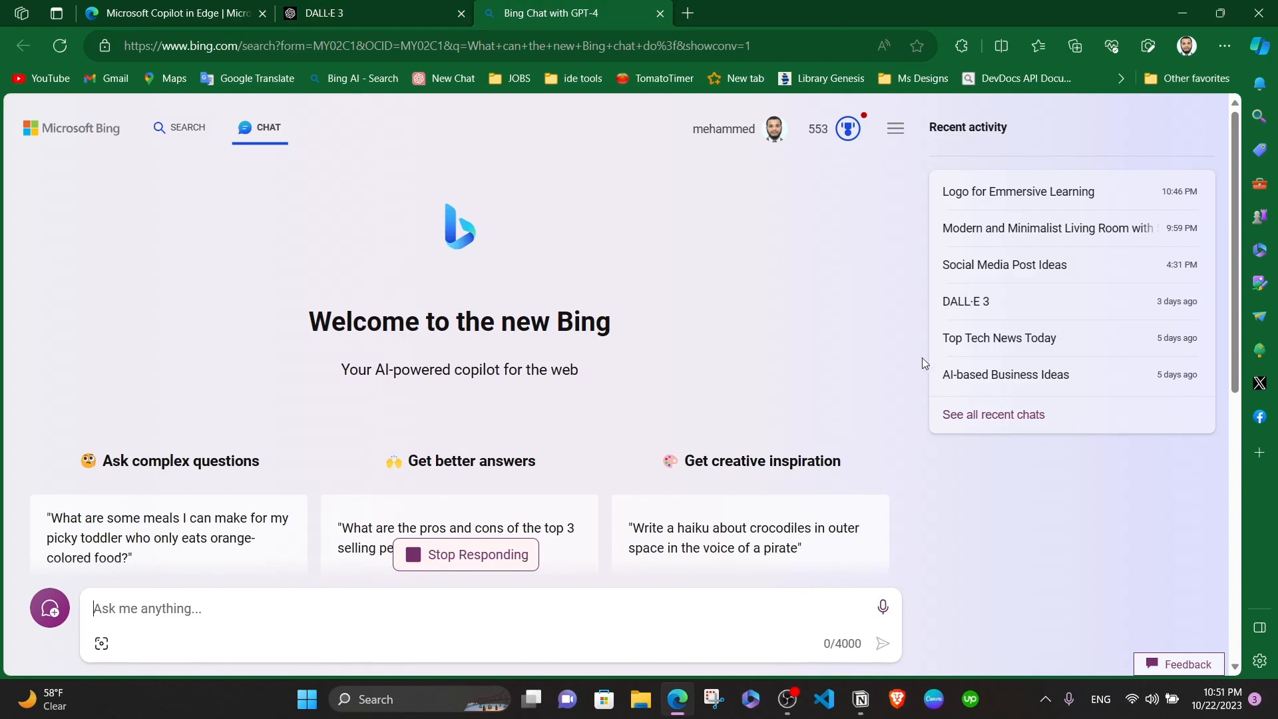
{"action": "scroll", "coordinate": [670, 419], "scroll_direction": "up", "scroll_amount": 5}
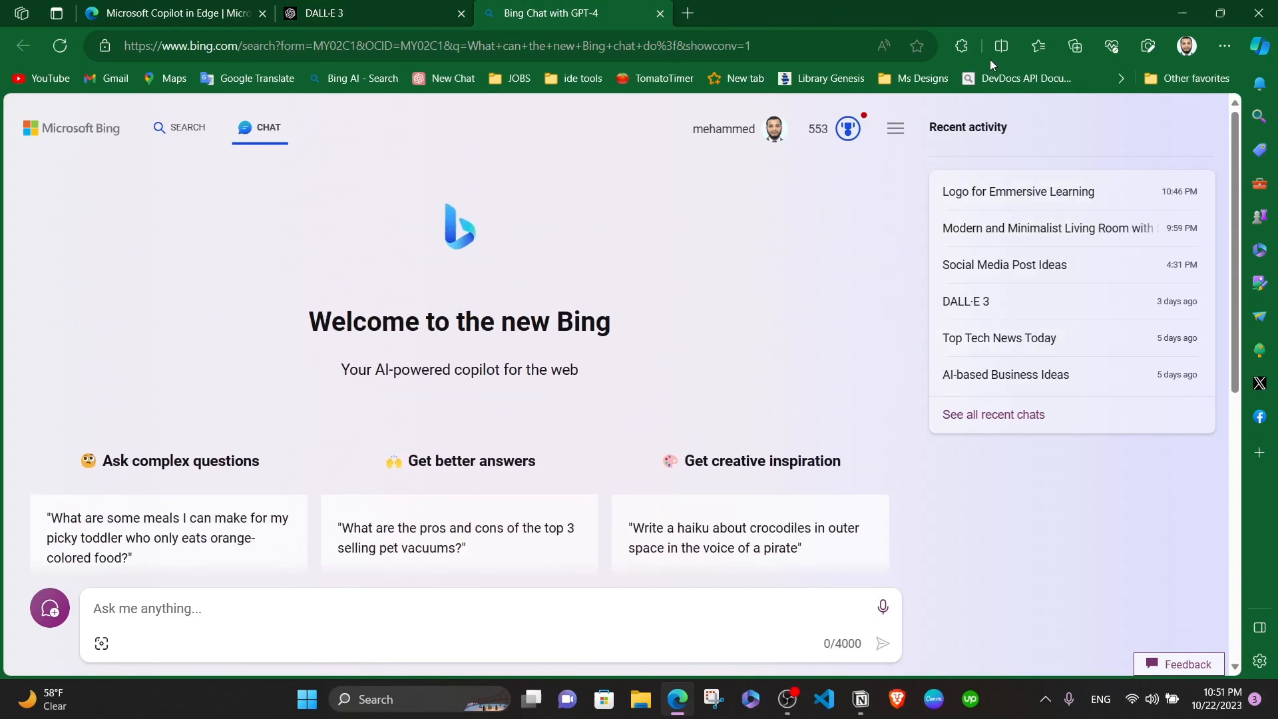
{"action": "left_click", "coordinate": [1262, 47]}
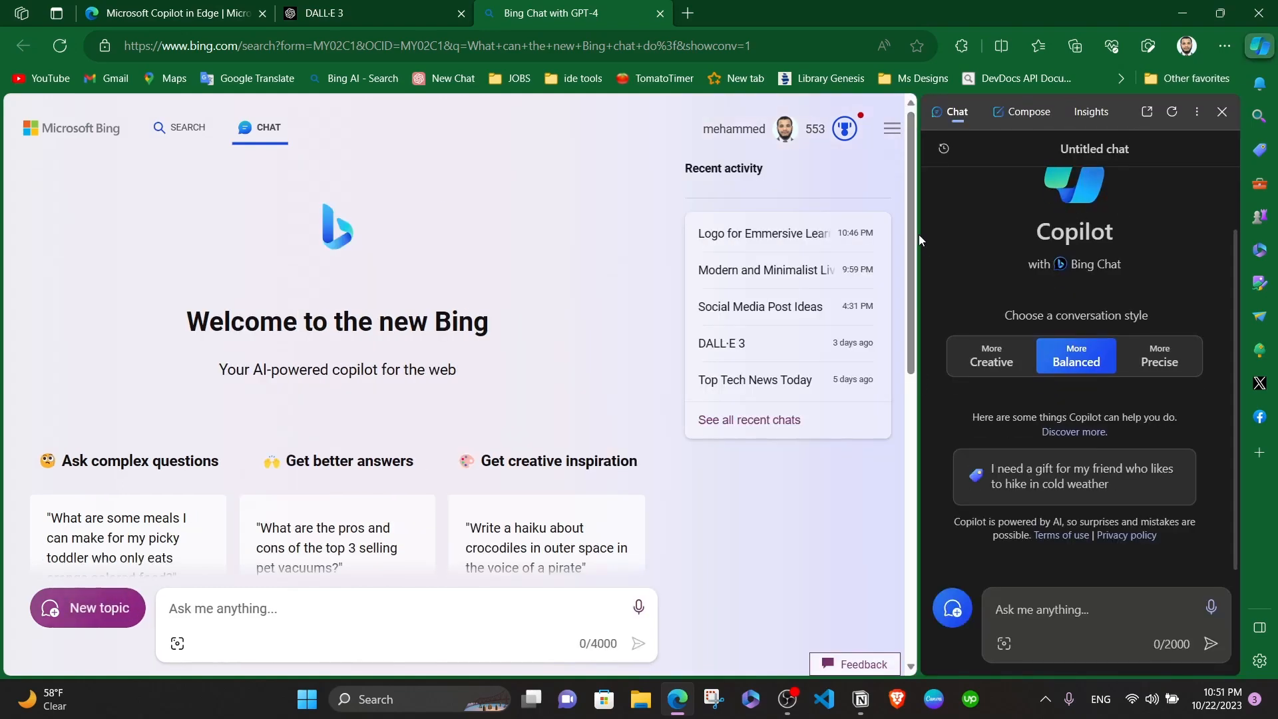
{"action": "left_click_drag", "start_coordinate": [920, 235], "coordinate": [536, 240]}
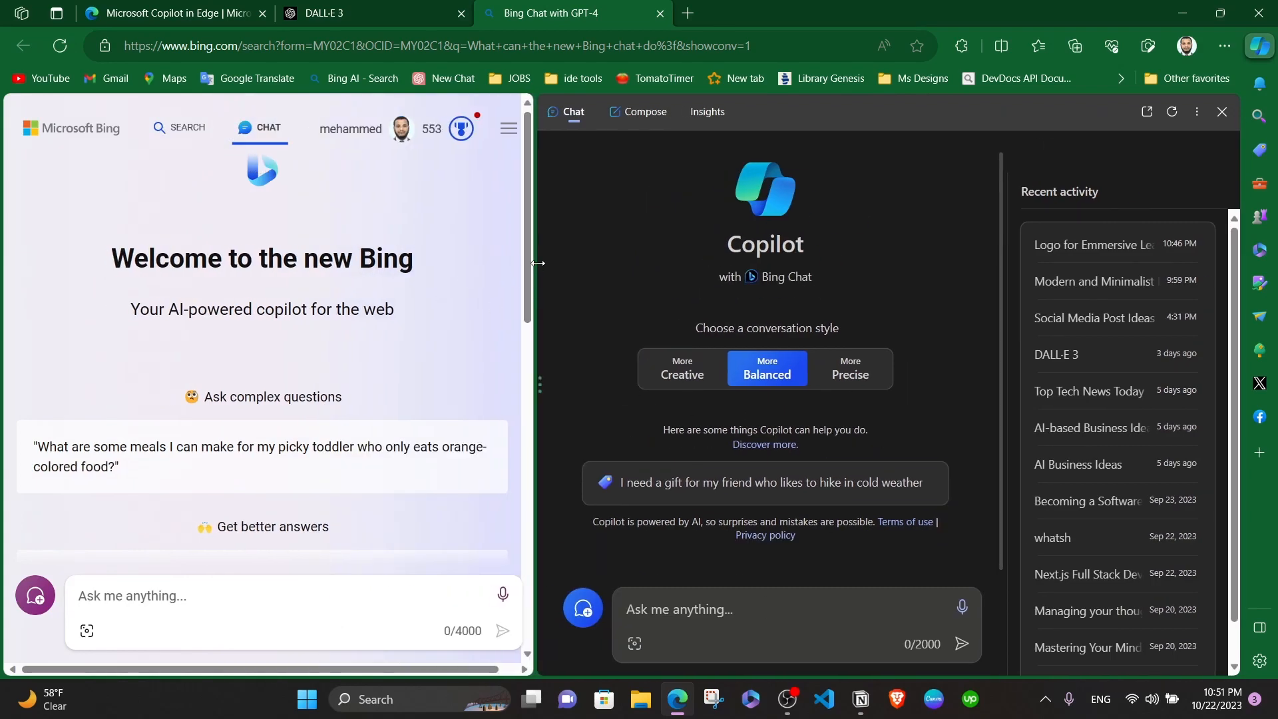
{"action": "left_click_drag", "start_coordinate": [537, 263], "coordinate": [927, 261]}
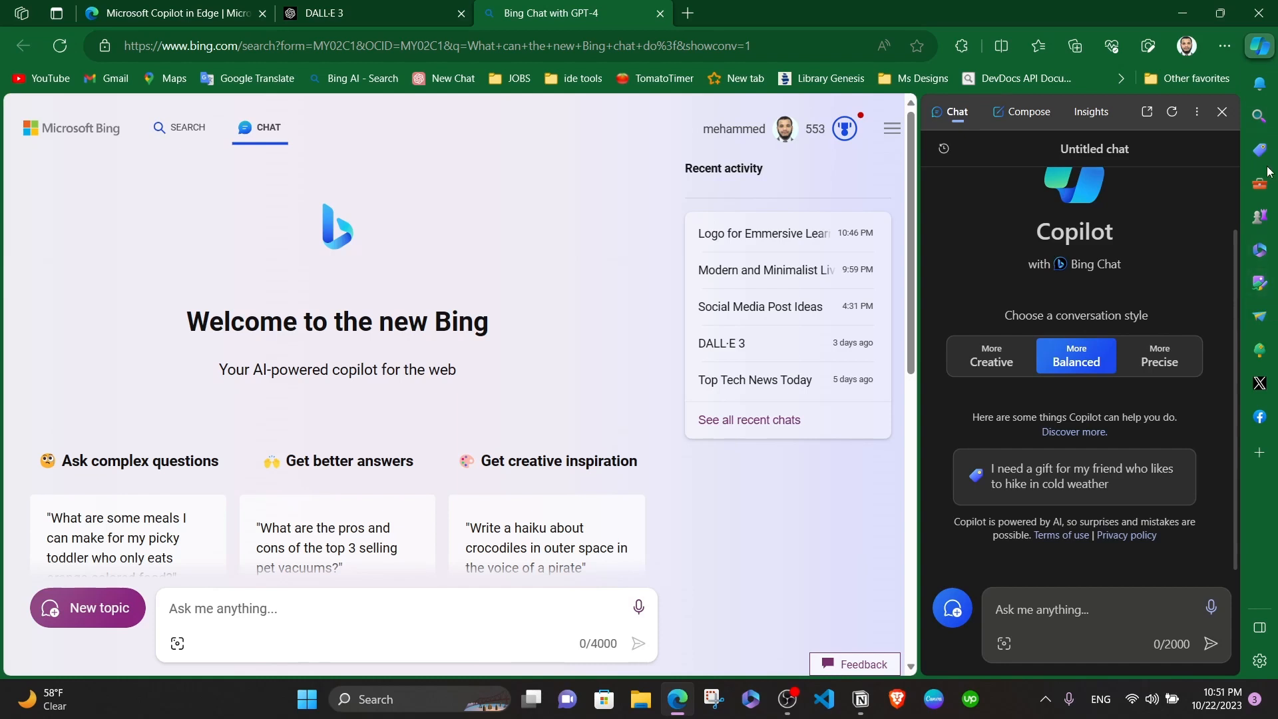
Step: View the DALL·E 3 Image Creator beside the Bing Chat page and close it again
{"action": "left_click", "coordinate": [1259, 283]}
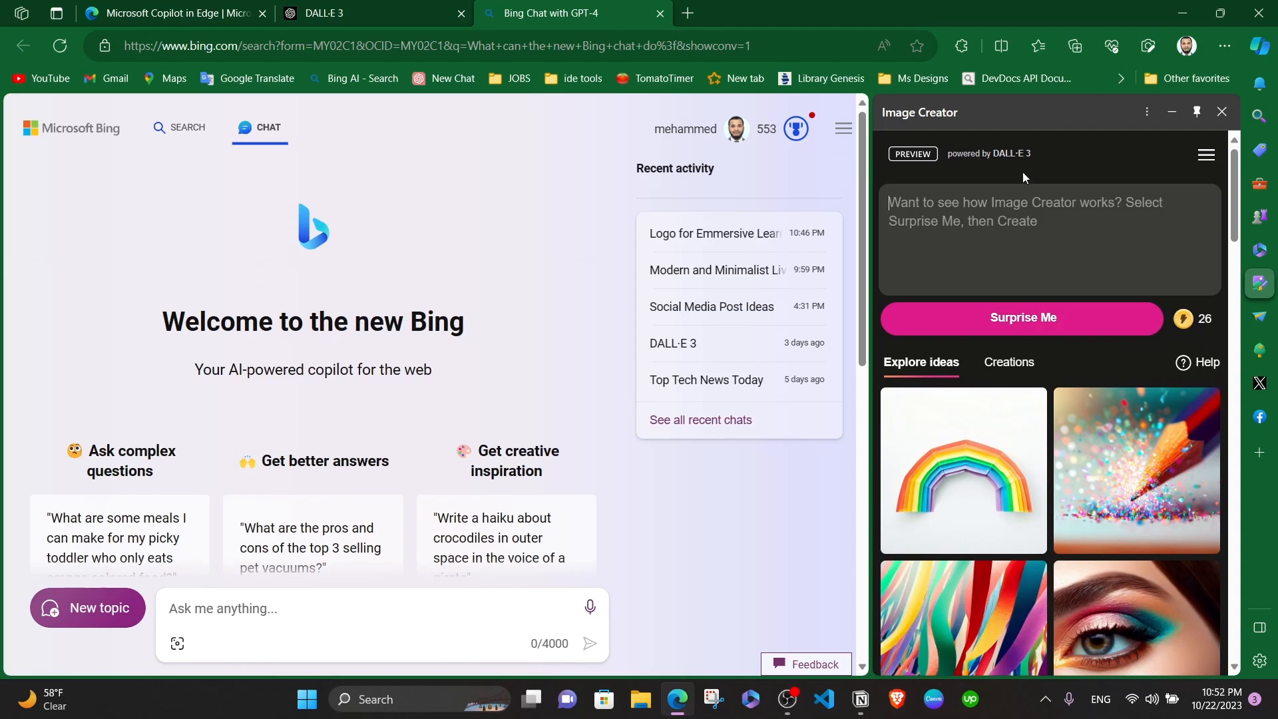
{"action": "left_click", "coordinate": [353, 629]}
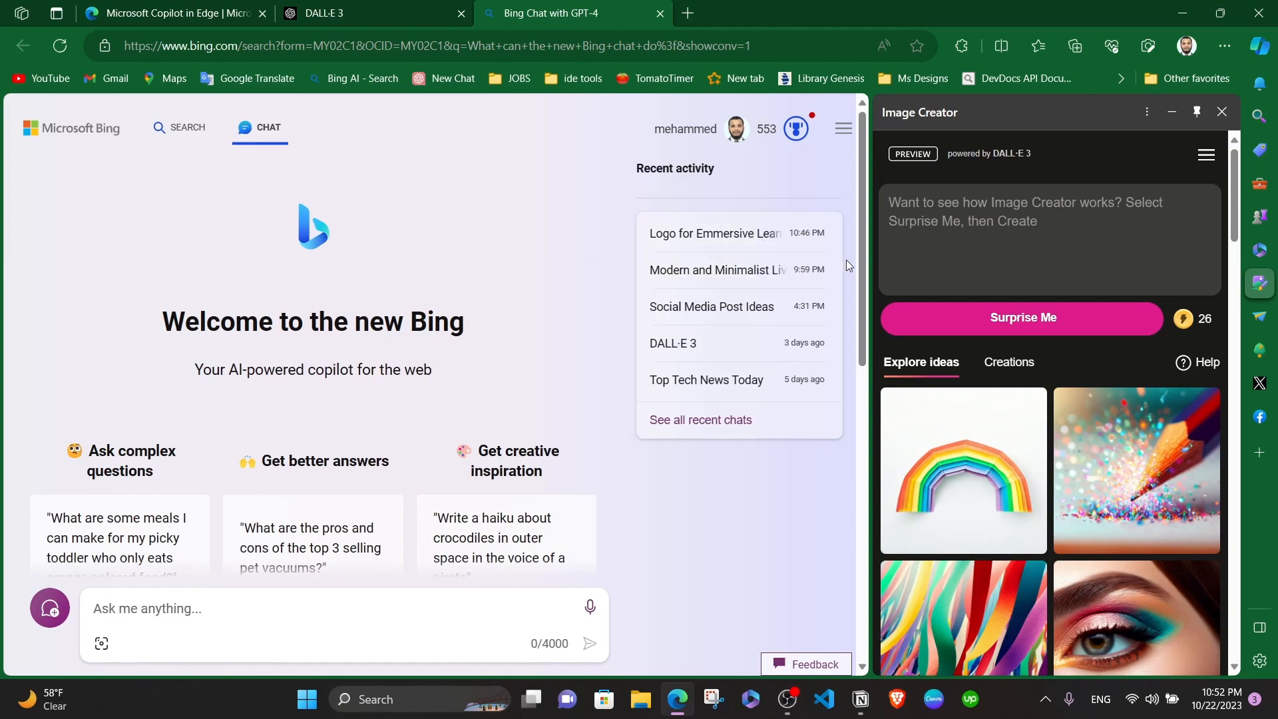
{"action": "left_click", "coordinate": [1222, 111]}
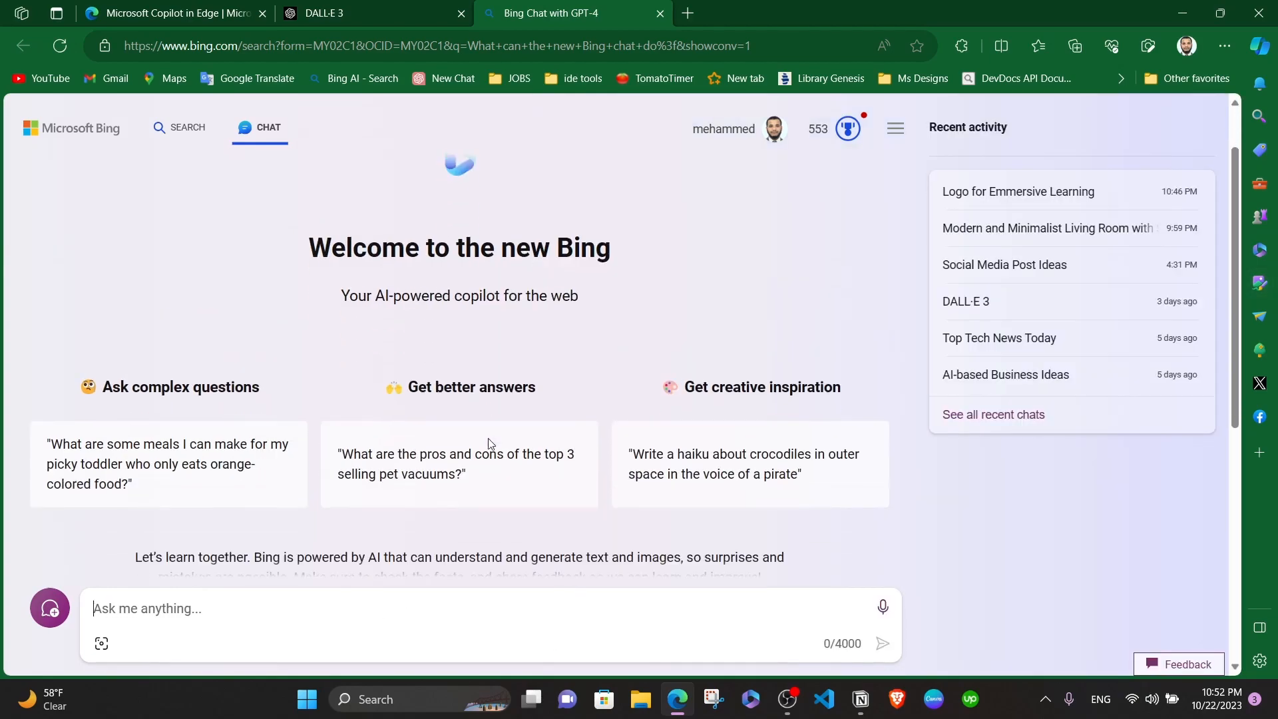
Step: Send Bing Chat the request "write me some prompts to generate image for my logo"
{"action": "scroll", "coordinate": [491, 448], "scroll_direction": "down", "scroll_amount": 5}
{"action": "scroll", "coordinate": [567, 452], "scroll_direction": "down", "scroll_amount": 3}
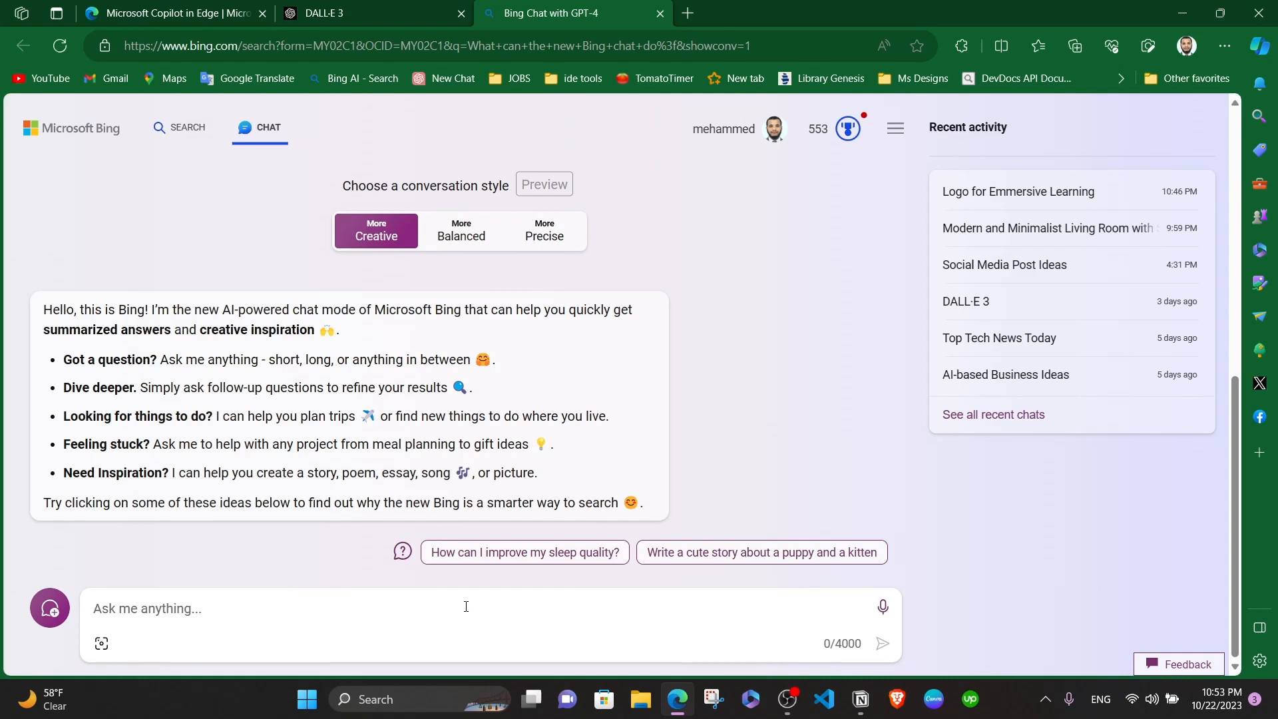
{"action": "type", "text": "wr"}
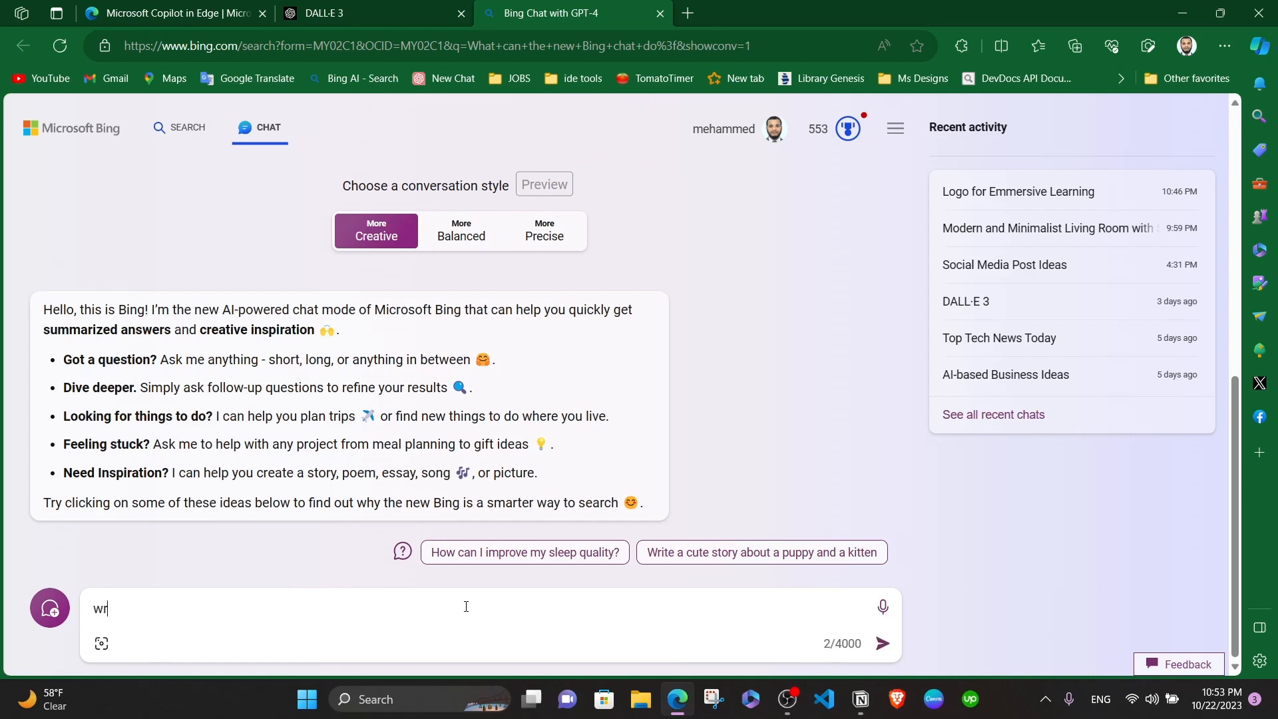
{"action": "type", "text": "ite me some promt"}
{"action": "key", "text": "BackSpace"}
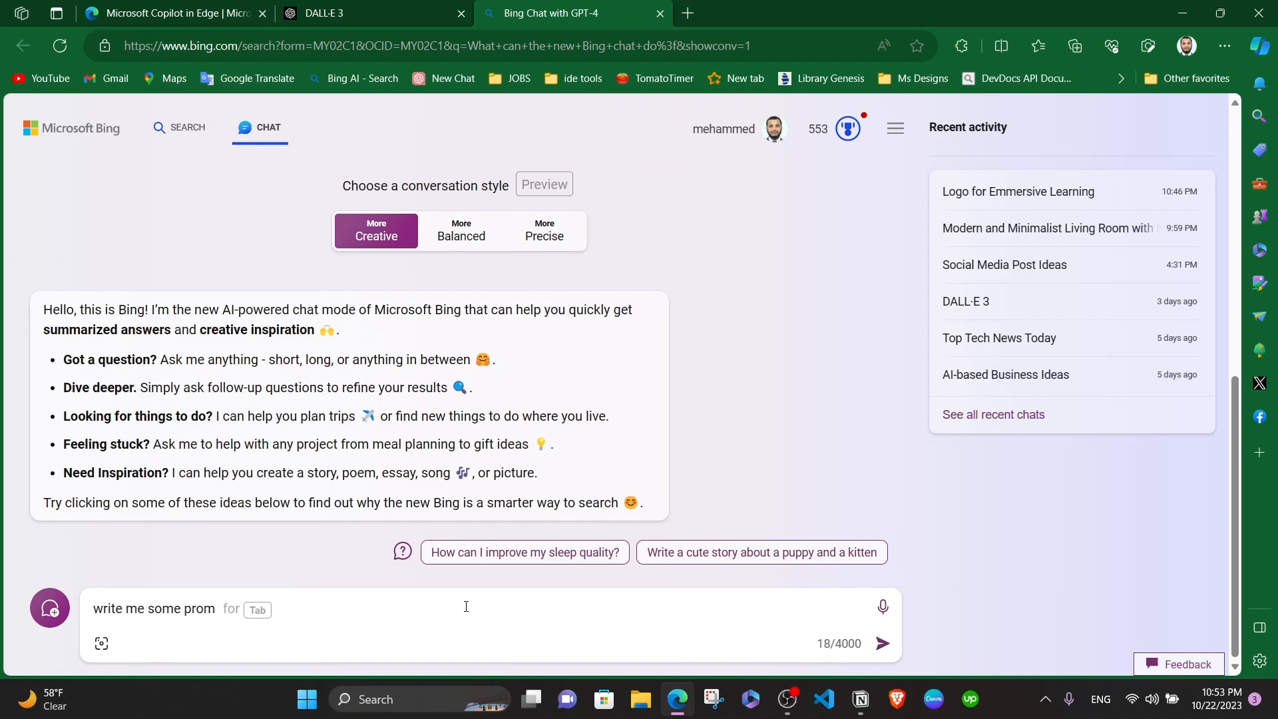
{"action": "type", "text": "pts to generate image"}
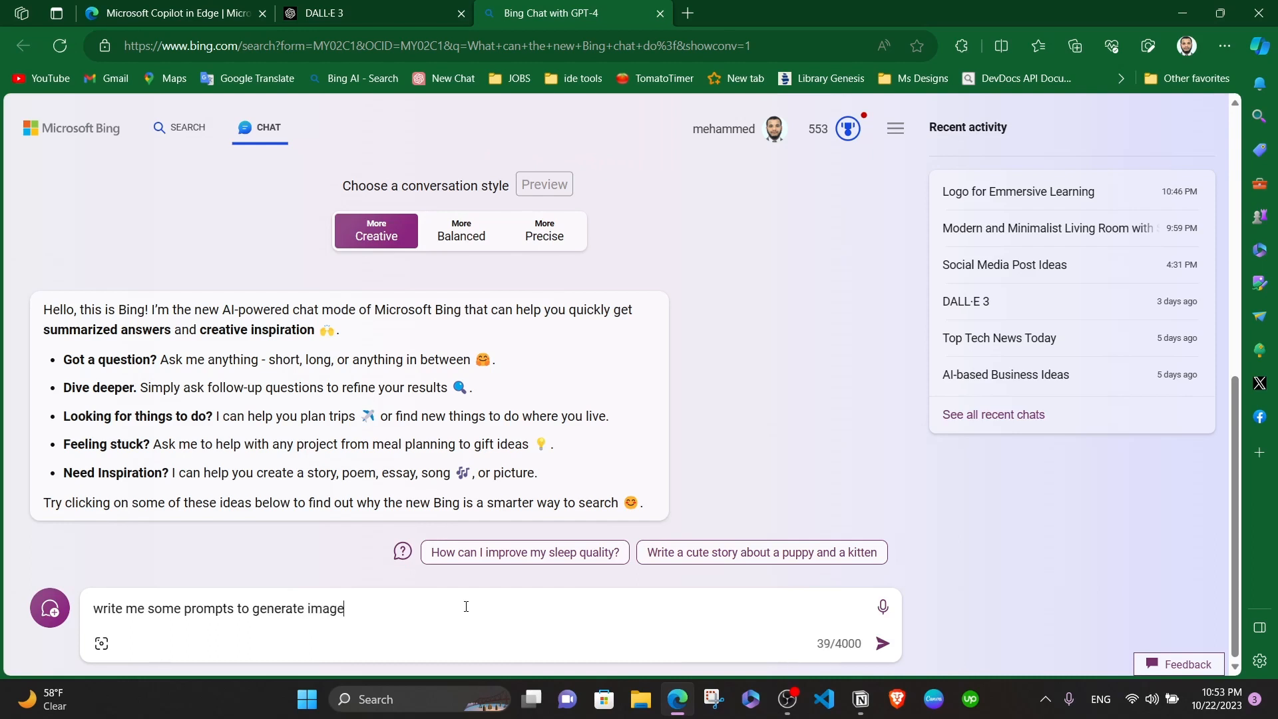
{"action": "type", "text": " for my logo"}
{"action": "key", "text": "Return"}
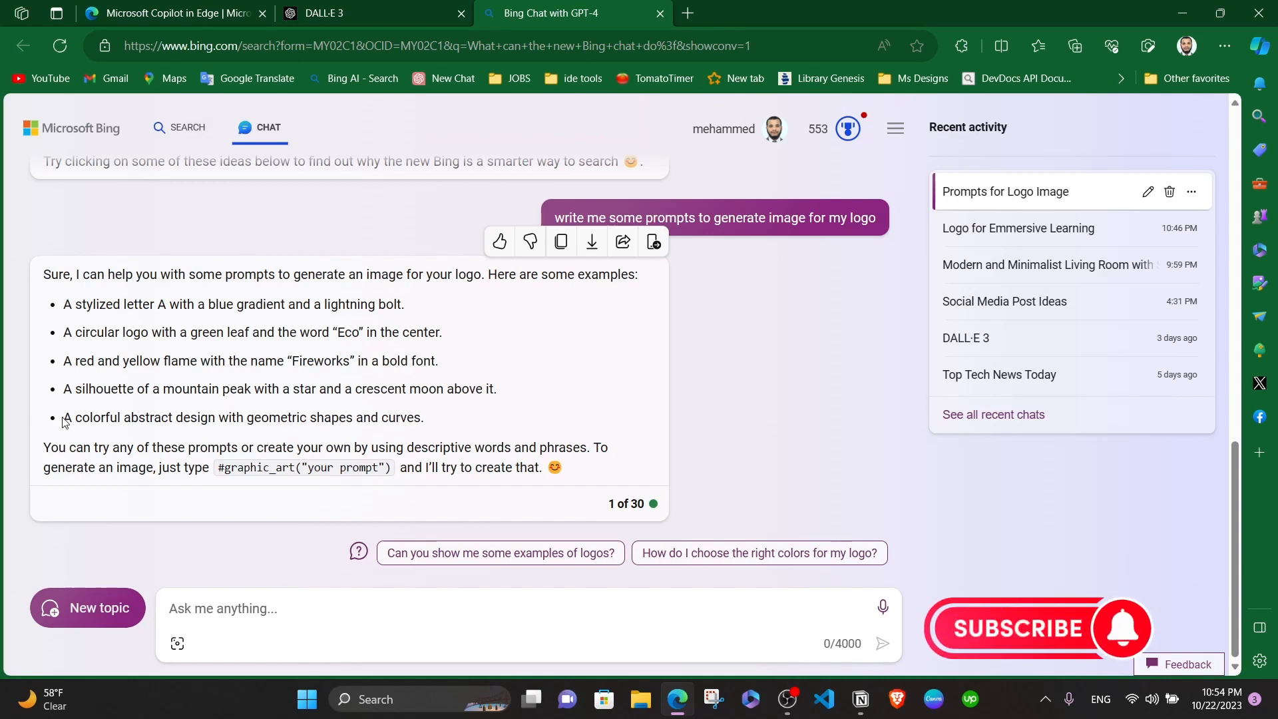
Step: Copy the suggested prompt "A colorful abstract design with geometric shapes and curves." into a new chat message
{"action": "left_click_drag", "start_coordinate": [63, 418], "coordinate": [457, 432]}
{"action": "key", "text": "ctrl+c"}
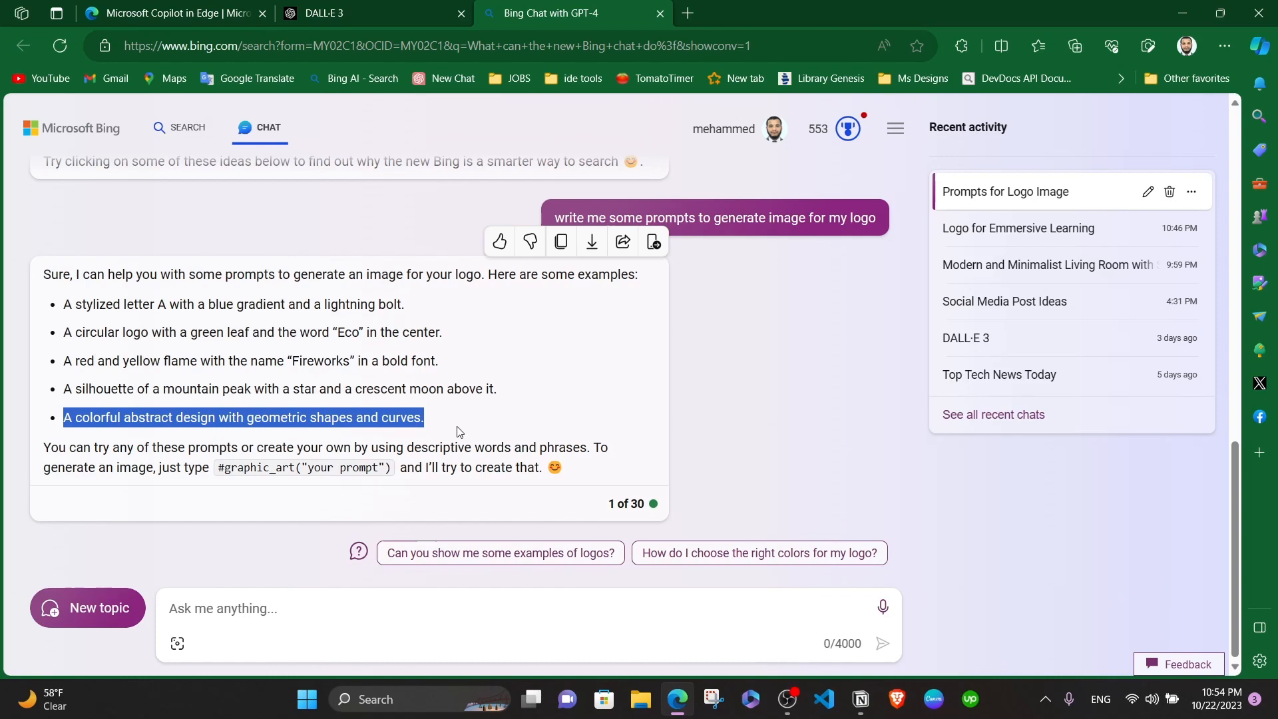
{"action": "left_click", "coordinate": [348, 621]}
{"action": "key", "text": "ctrl+v"}
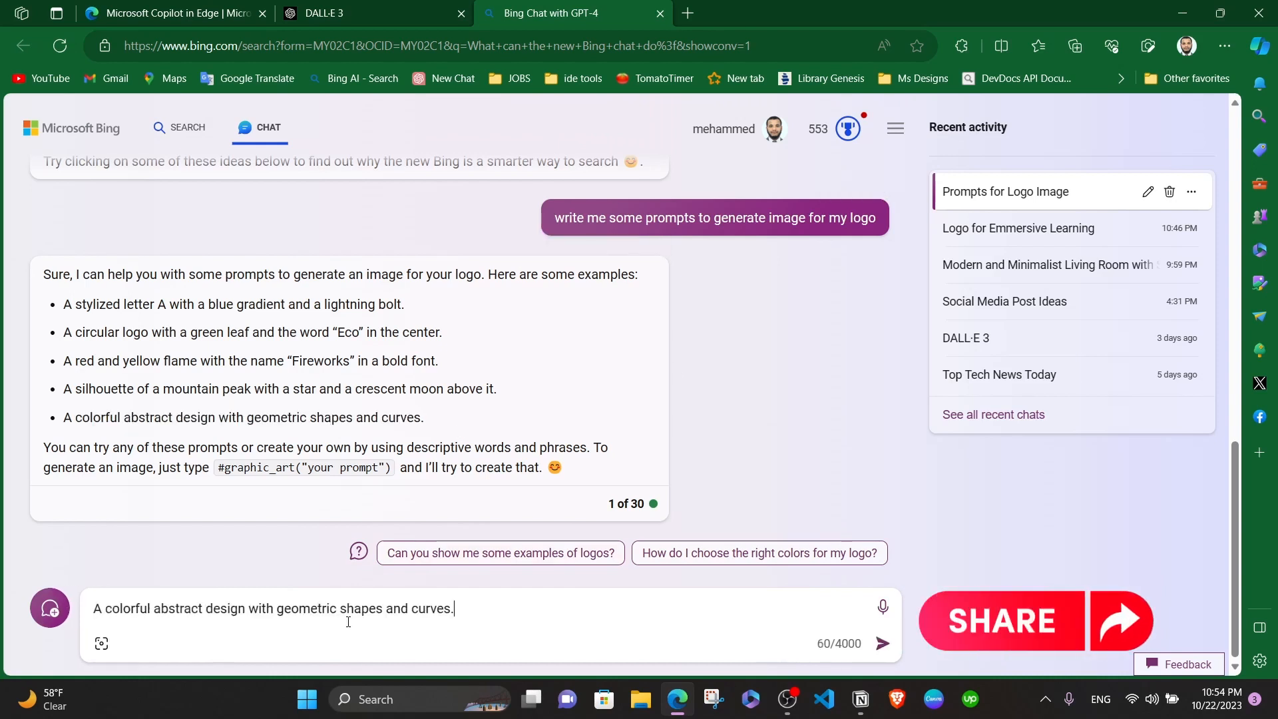
Step: Replace the opening "A" of the unsent message with "create me a"
{"action": "left_click", "coordinate": [98, 608]}
{"action": "type", "text": "crea"}
{"action": "type", "text": "te me a l"}
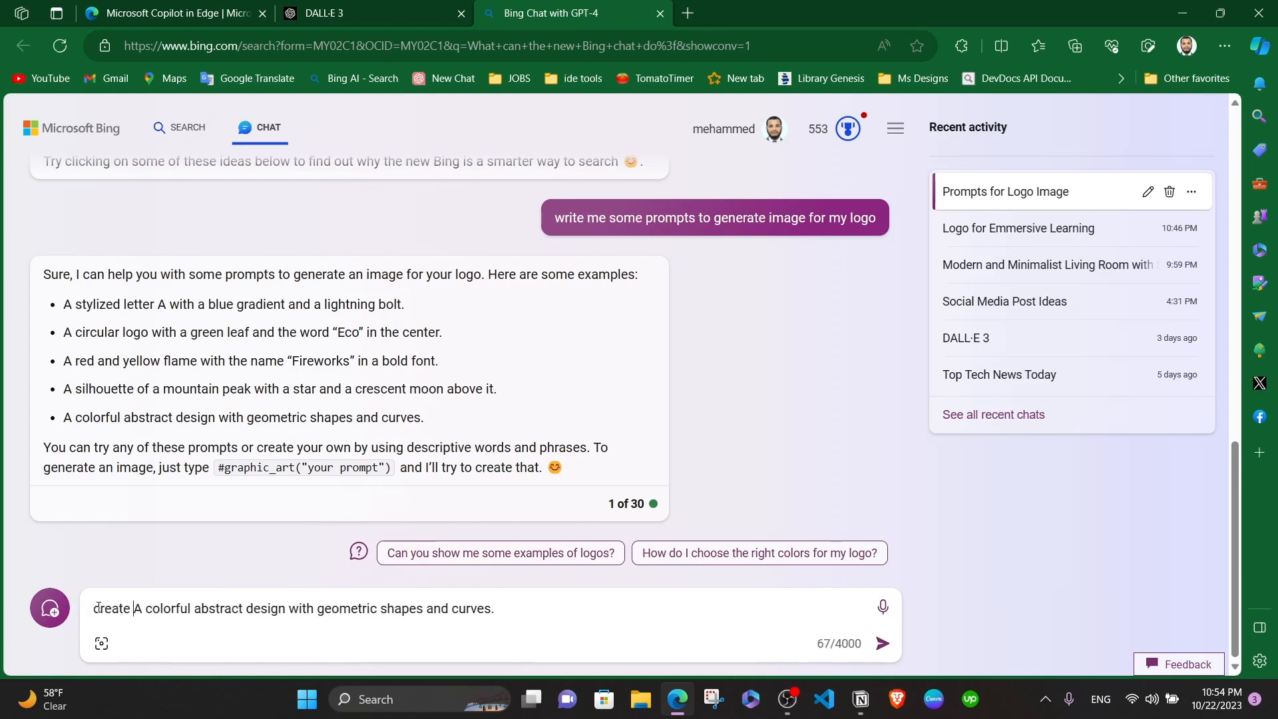
{"action": "type", "text": "og"}
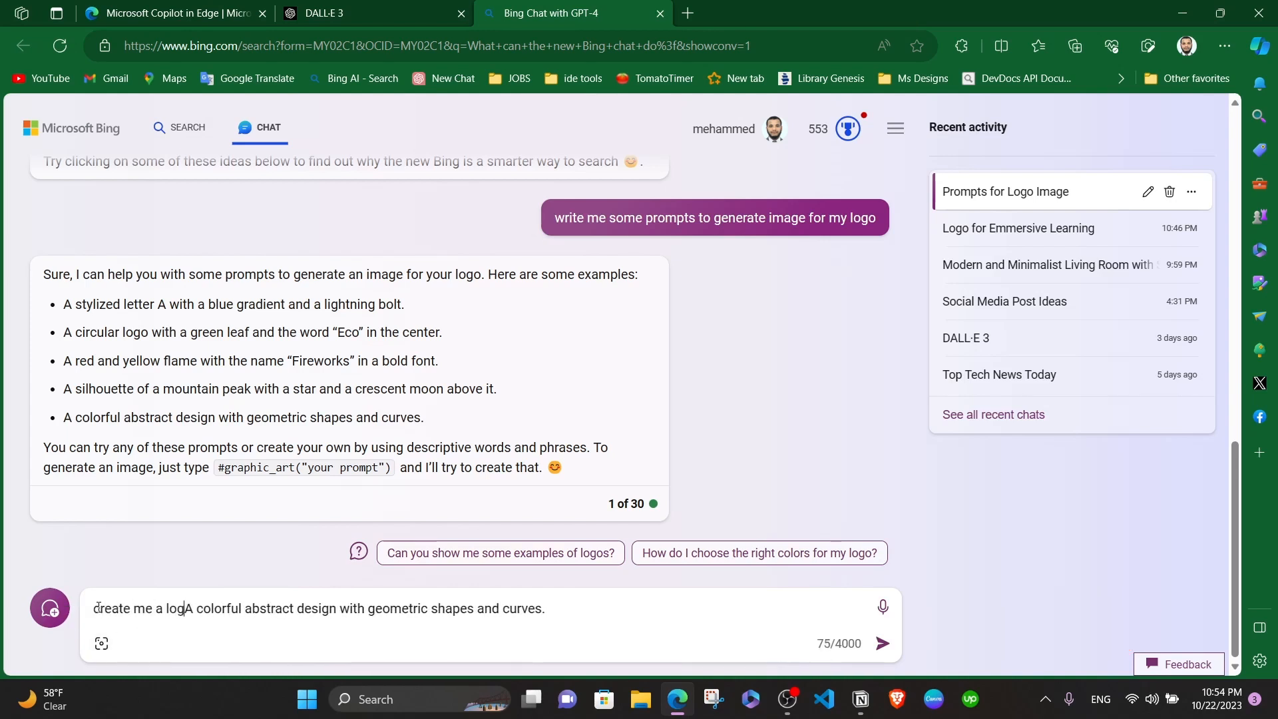
{"action": "key", "text": "BackSpace"}
{"action": "key", "text": "BackSpace"}
{"action": "key", "text": "BackSpace"}
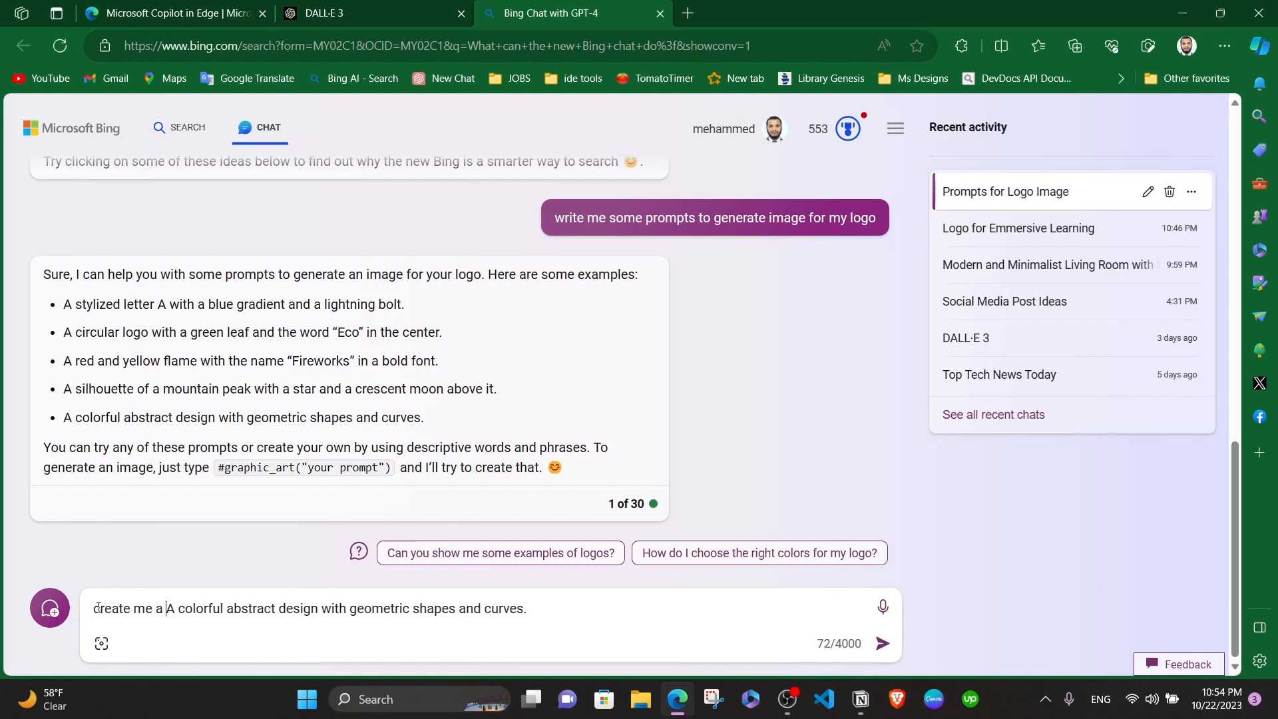
{"action": "key", "text": "Delete"}
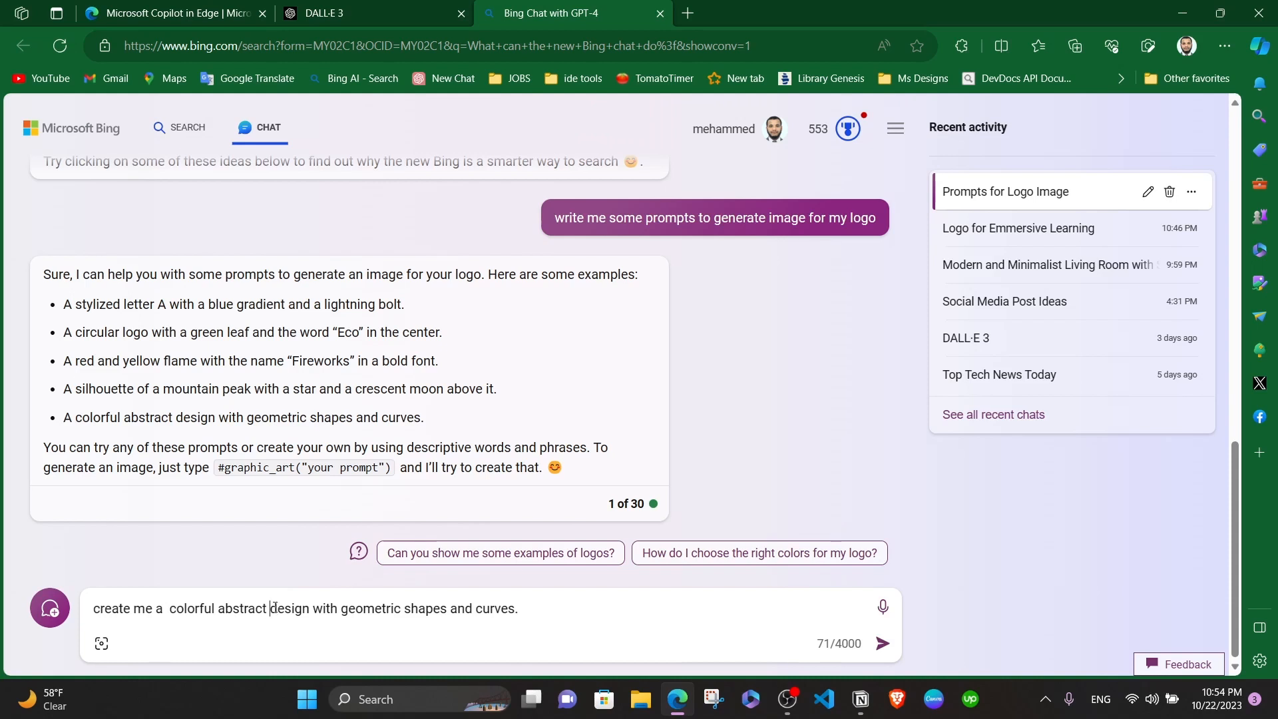
Step: Insert the word "logo" before "design" in the unsent message
{"action": "type", "text": "lpog"}
{"action": "key", "text": "BackSpace"}
{"action": "key", "text": "BackSpace"}
{"action": "key", "text": "BackSpace"}
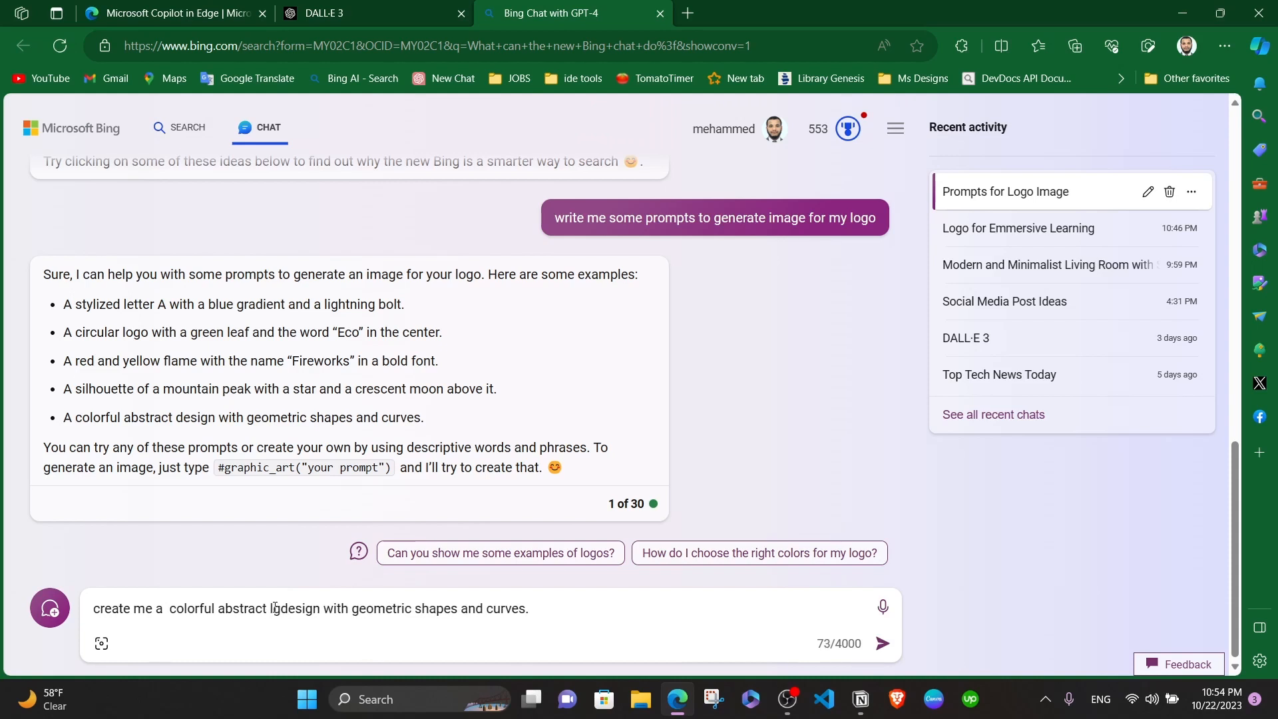
{"action": "type", "text": "ogo "}
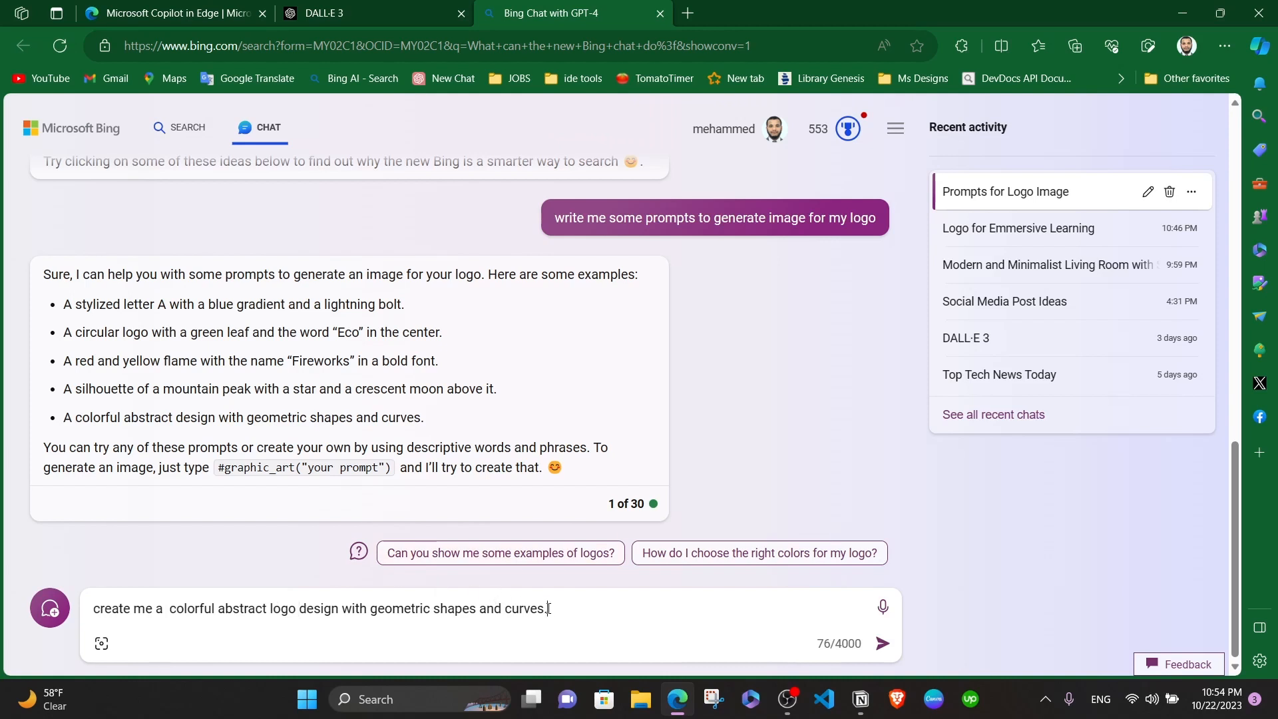
Step: Extend the unsent message with my my tech education channel "Emmersive Learning" after "curves" and send it
{"action": "type", "text": "my myt"}
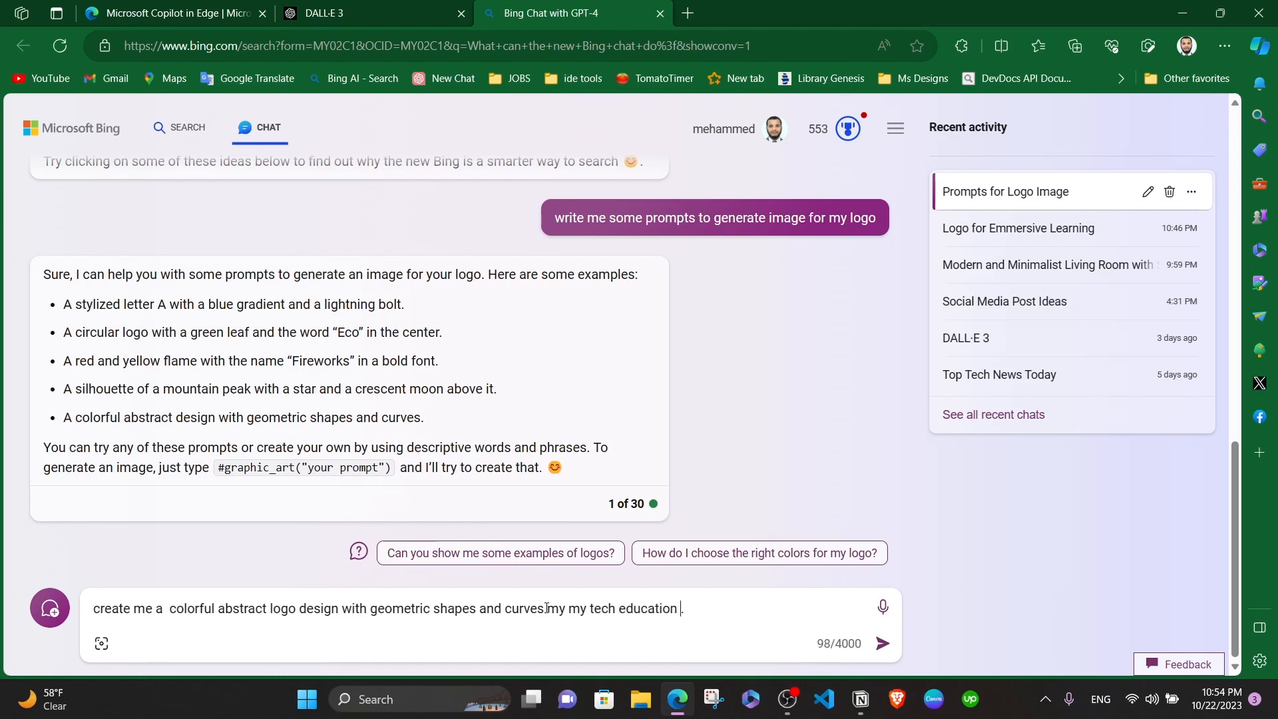
{"action": "type", "text": "channel"}
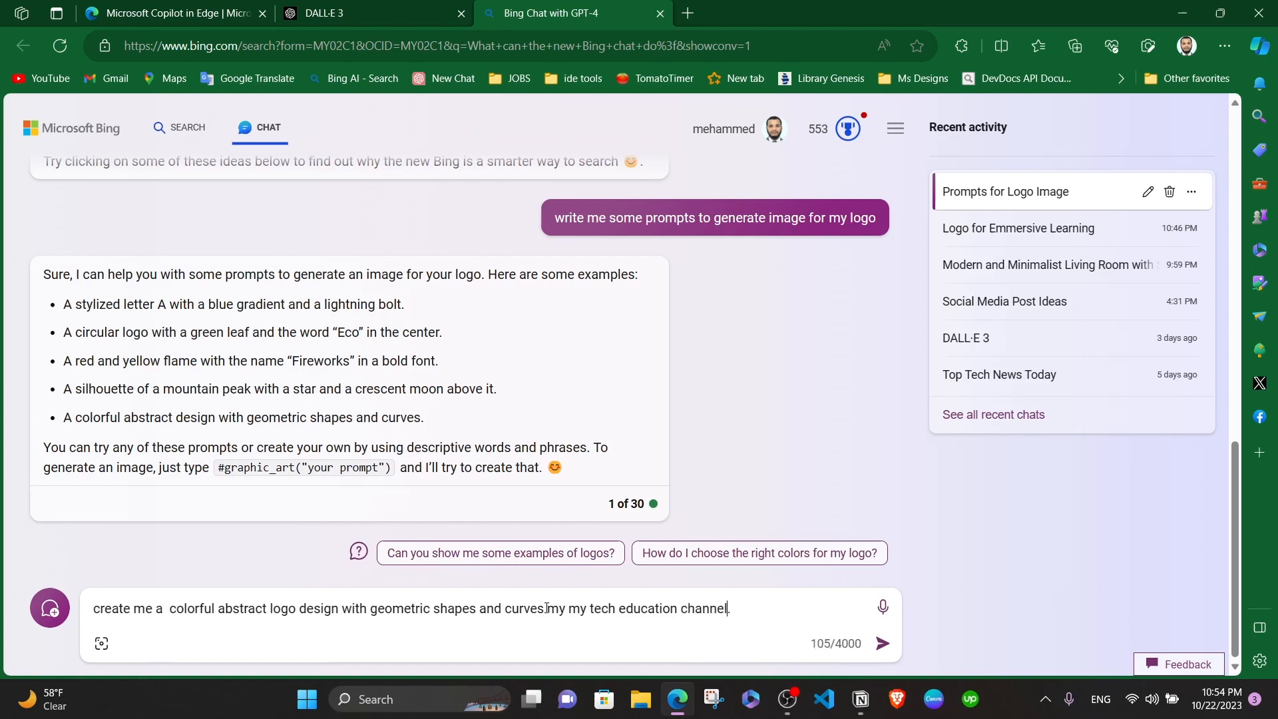
{"action": "type", "text": " \"E"}
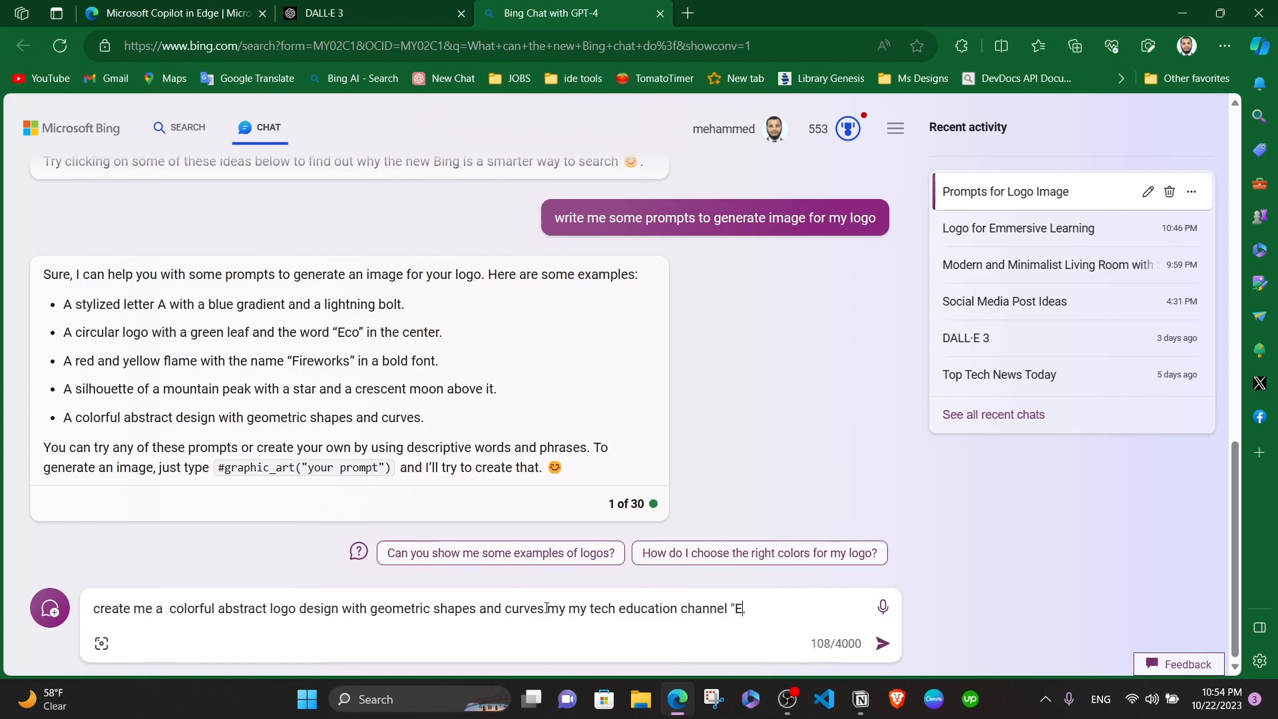
{"action": "type", "text": "mmersive Learning"}
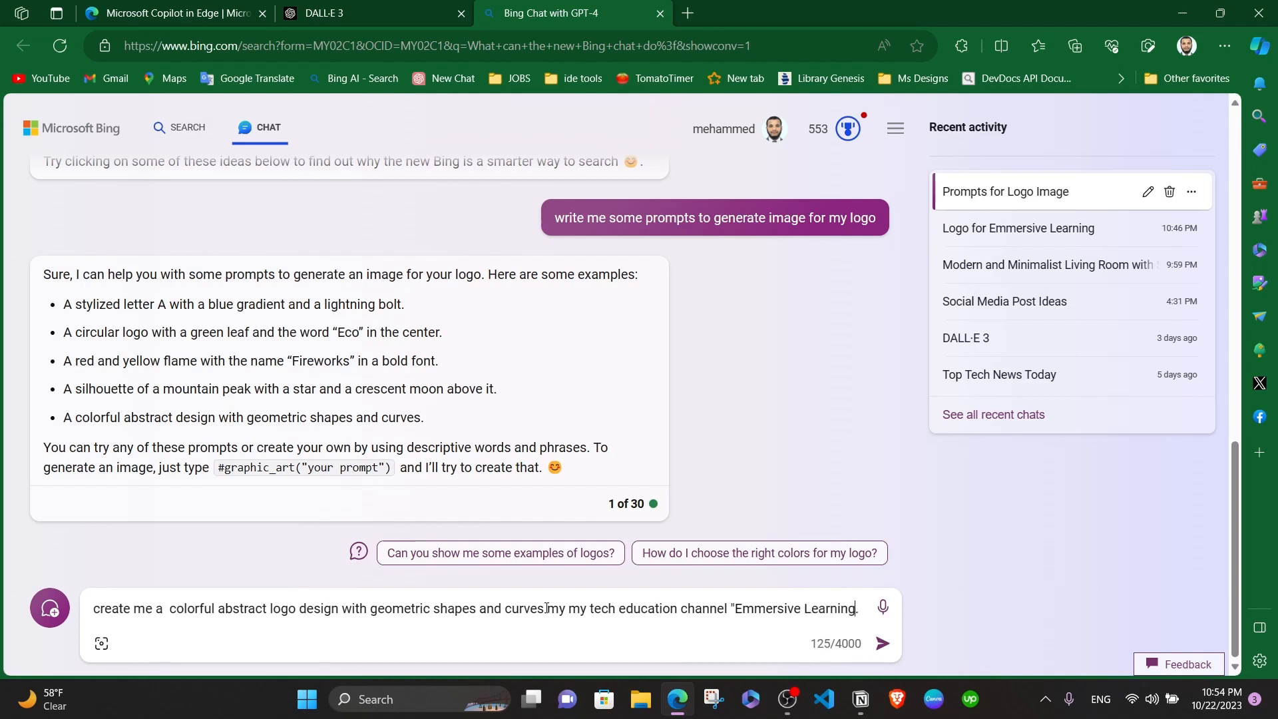
{"action": "type", "text": "\""}
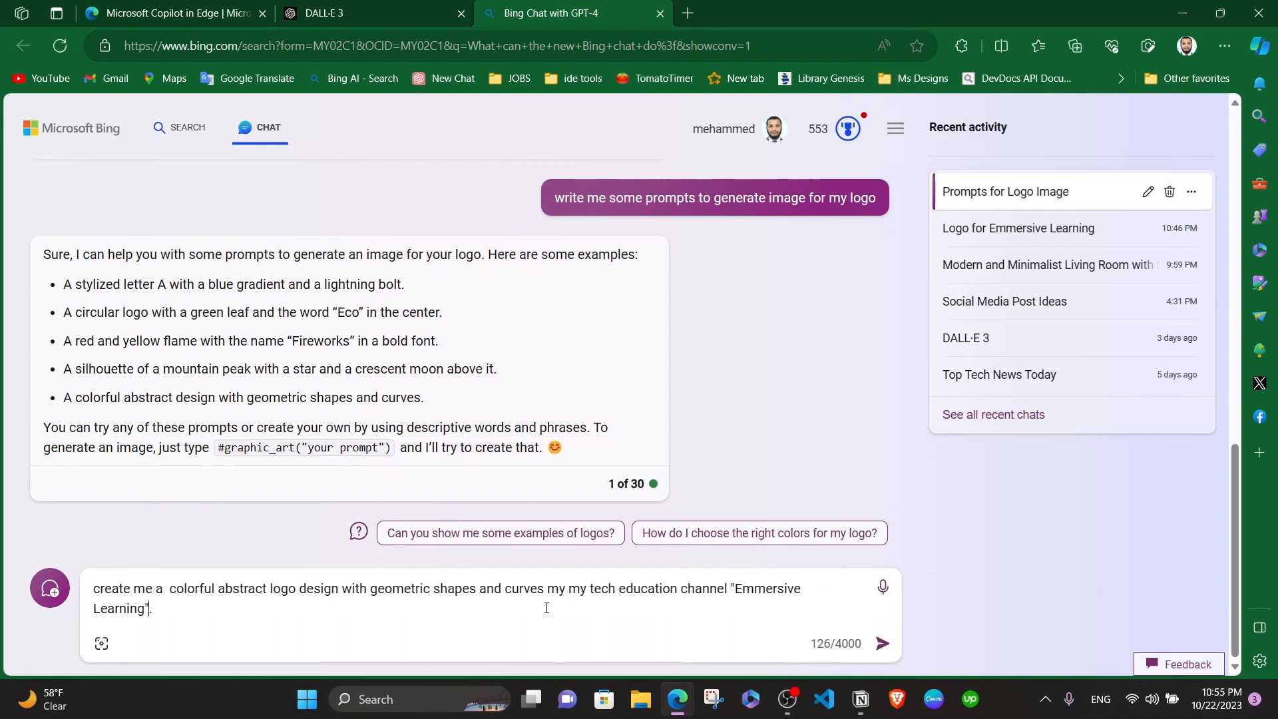
{"action": "key", "text": "ctrl+a"}
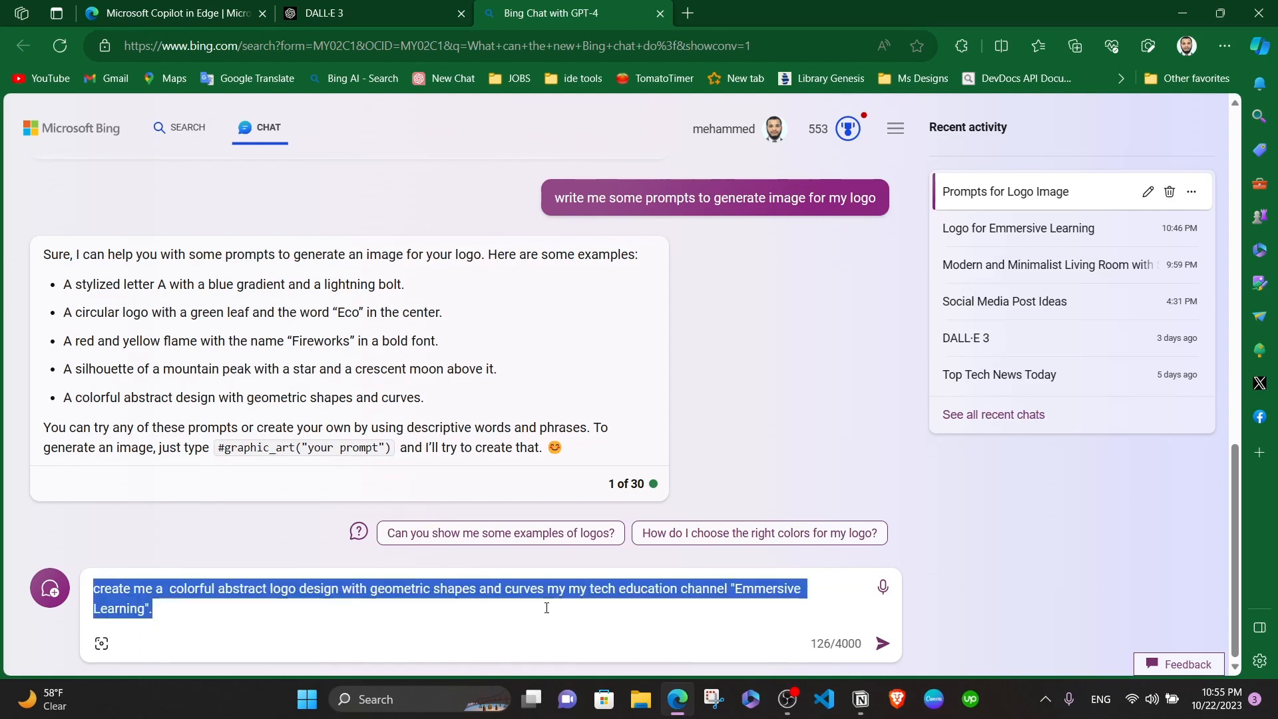
{"action": "left_click", "coordinate": [547, 607]}
{"action": "key", "text": "Return"}
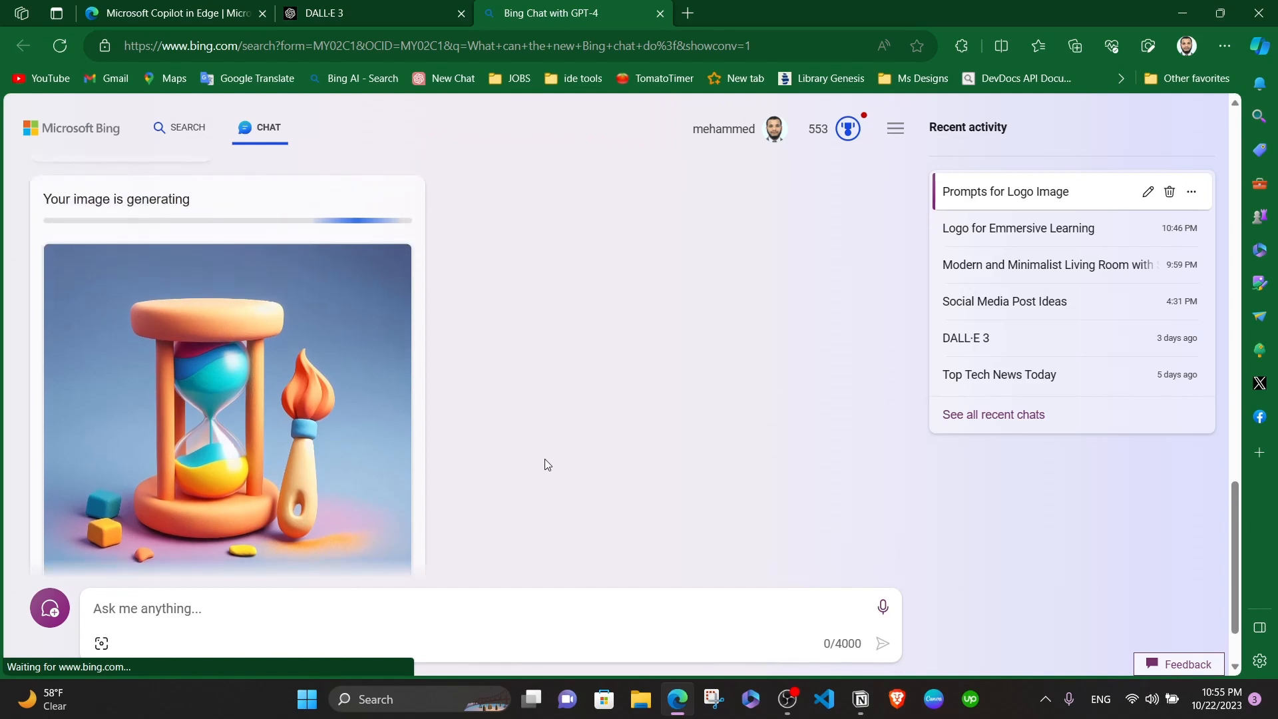
Step: Review the generated logos and open the one with the blue background in its detail page
{"action": "scroll", "coordinate": [547, 464], "scroll_direction": "up", "scroll_amount": 1}
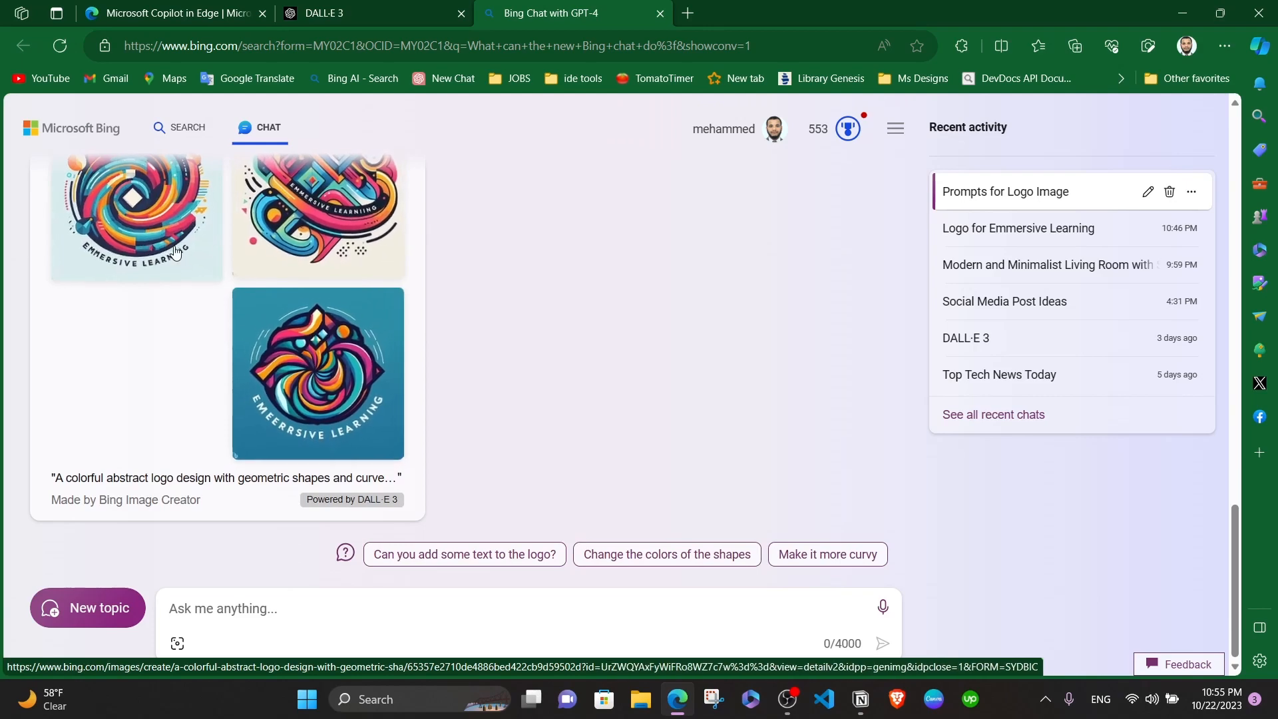
{"action": "scroll", "coordinate": [199, 266], "scroll_direction": "up", "scroll_amount": 1}
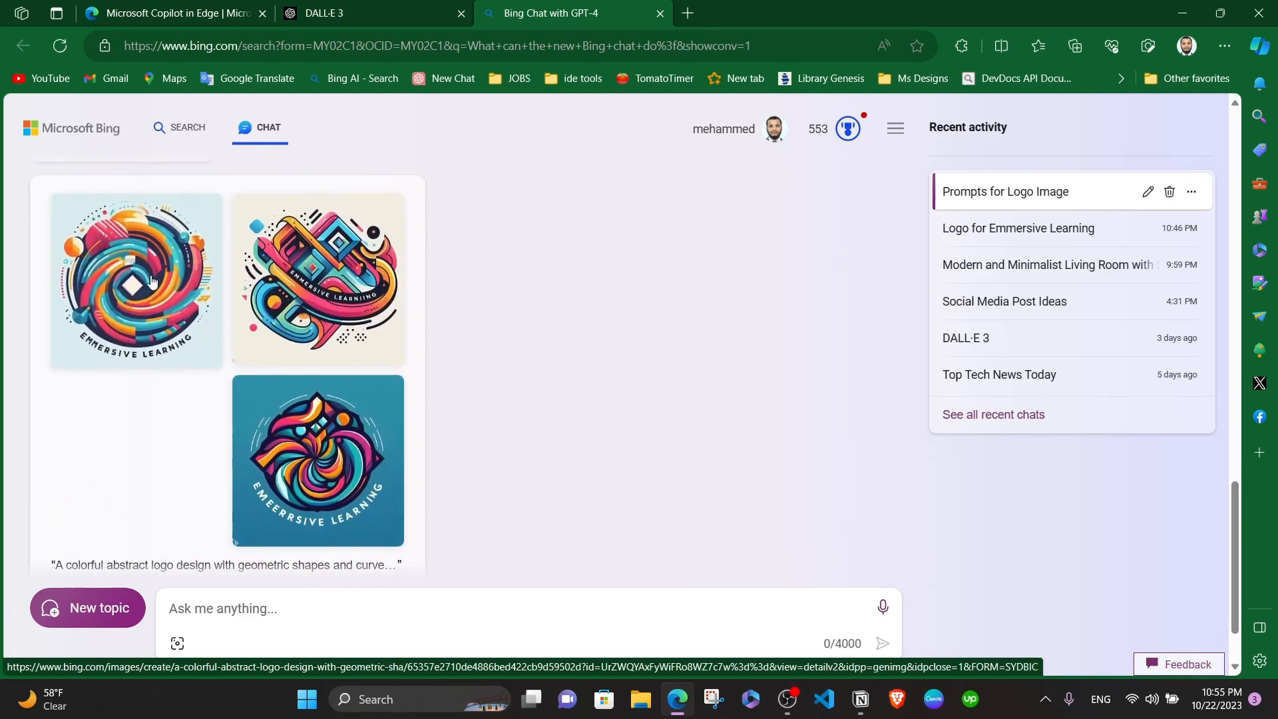
{"action": "scroll", "coordinate": [308, 380], "scroll_direction": "down", "scroll_amount": 1}
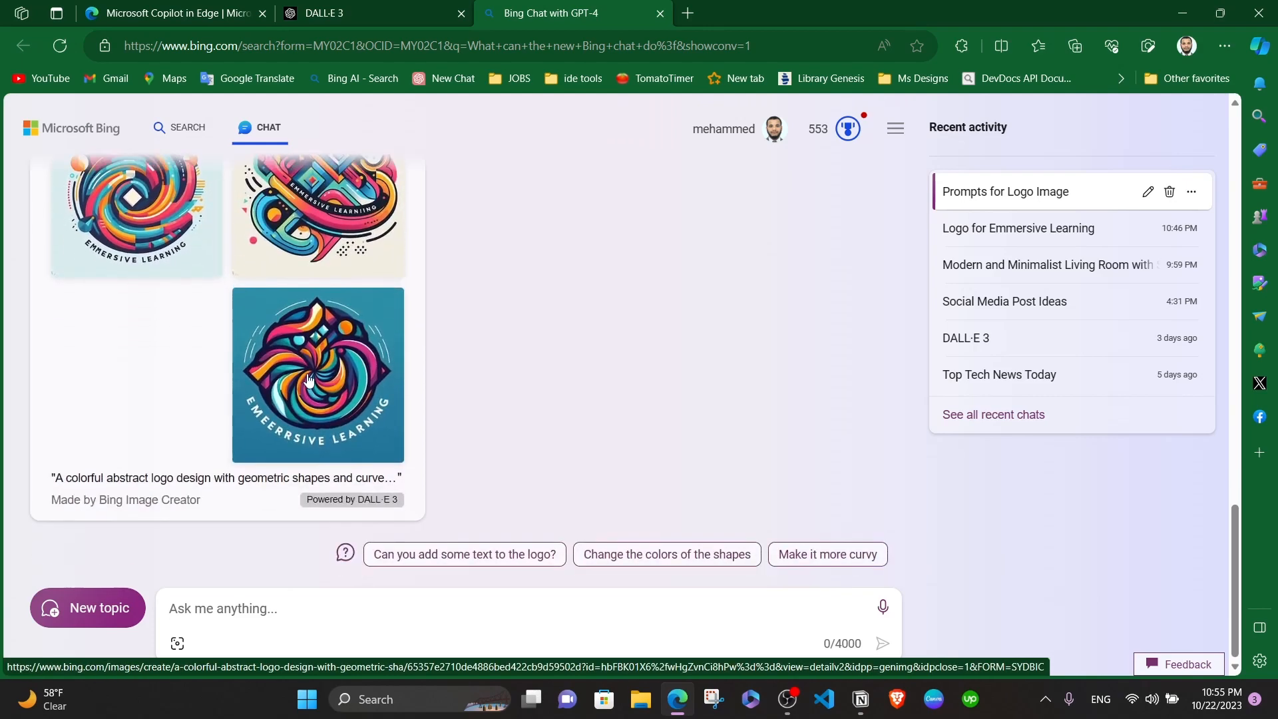
{"action": "scroll", "coordinate": [306, 373], "scroll_direction": "up", "scroll_amount": 1}
{"action": "scroll", "coordinate": [306, 373], "scroll_direction": "down", "scroll_amount": 1}
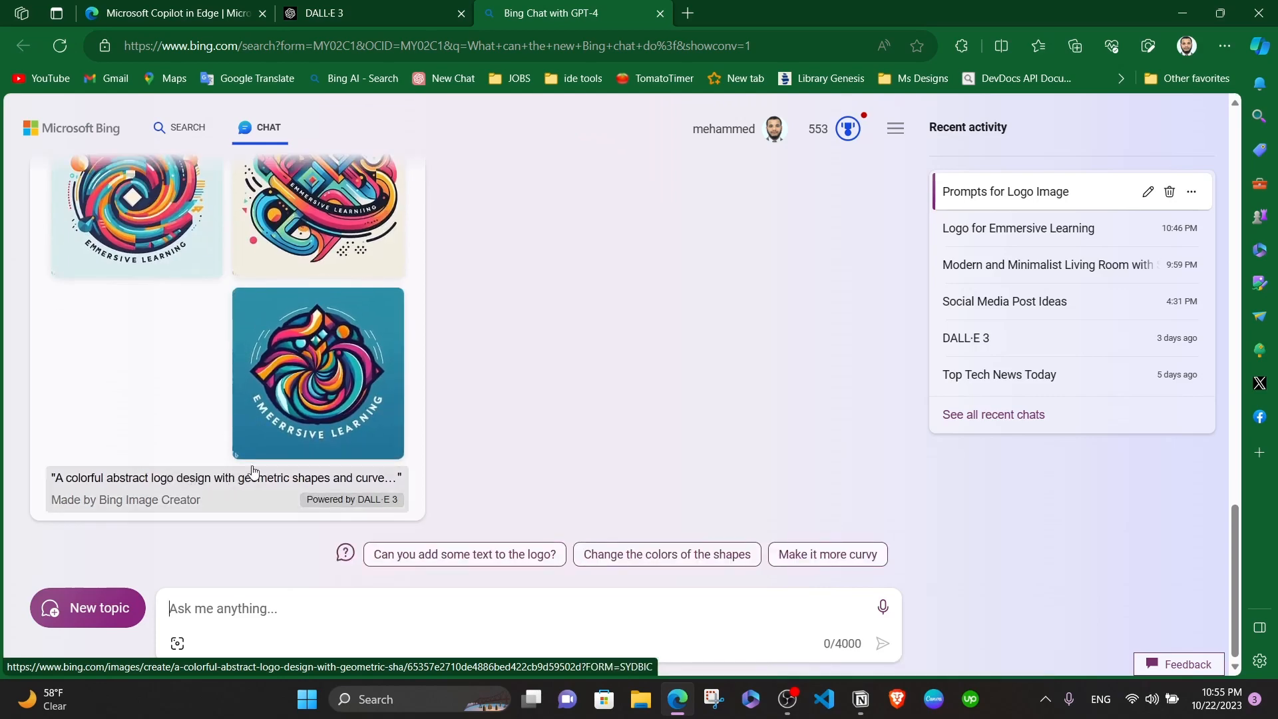
{"action": "scroll", "coordinate": [321, 366], "scroll_direction": "up", "scroll_amount": 1}
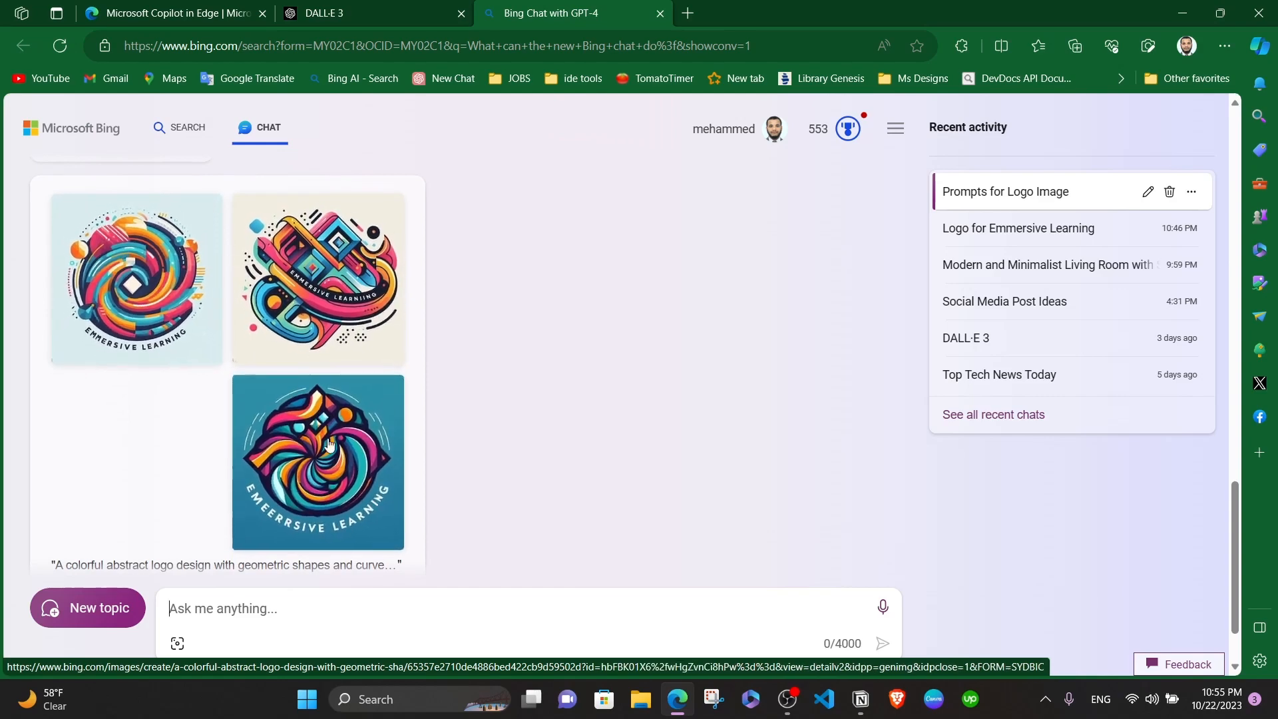
{"action": "left_click", "coordinate": [322, 439]}
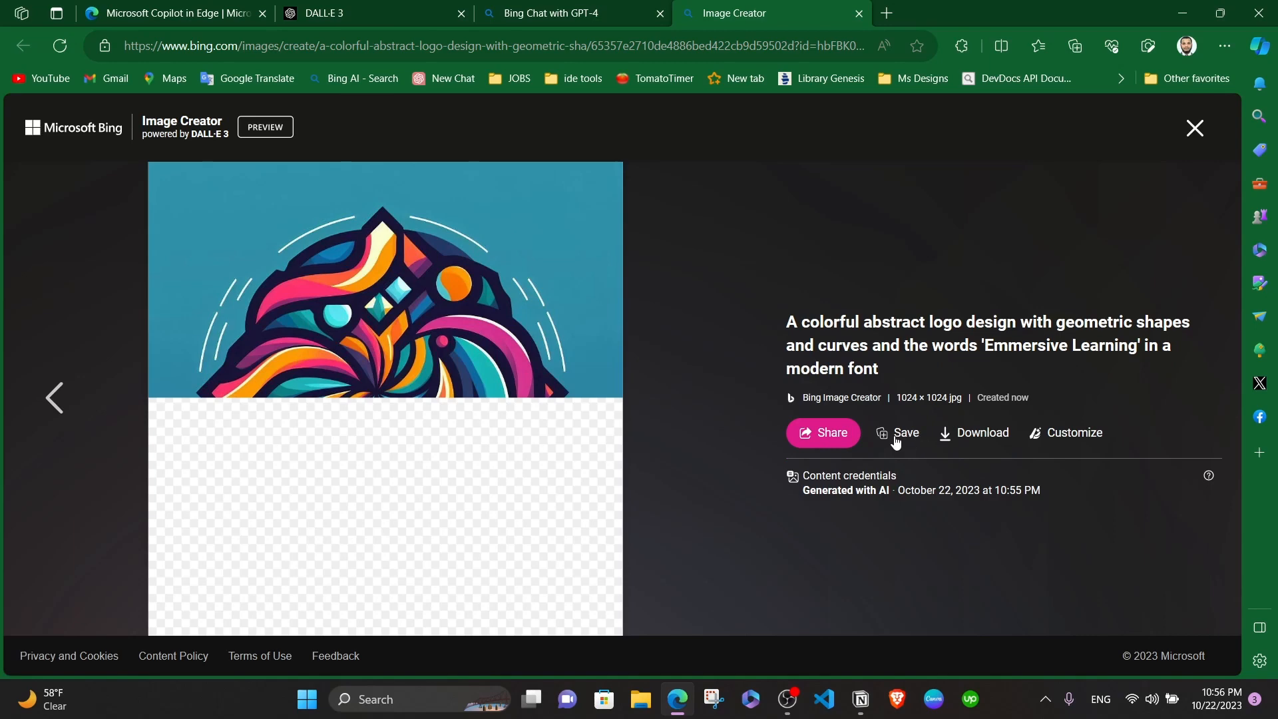
Step: Download the blue-background logo and open the downloaded file in Photos
{"action": "left_click", "coordinate": [845, 440]}
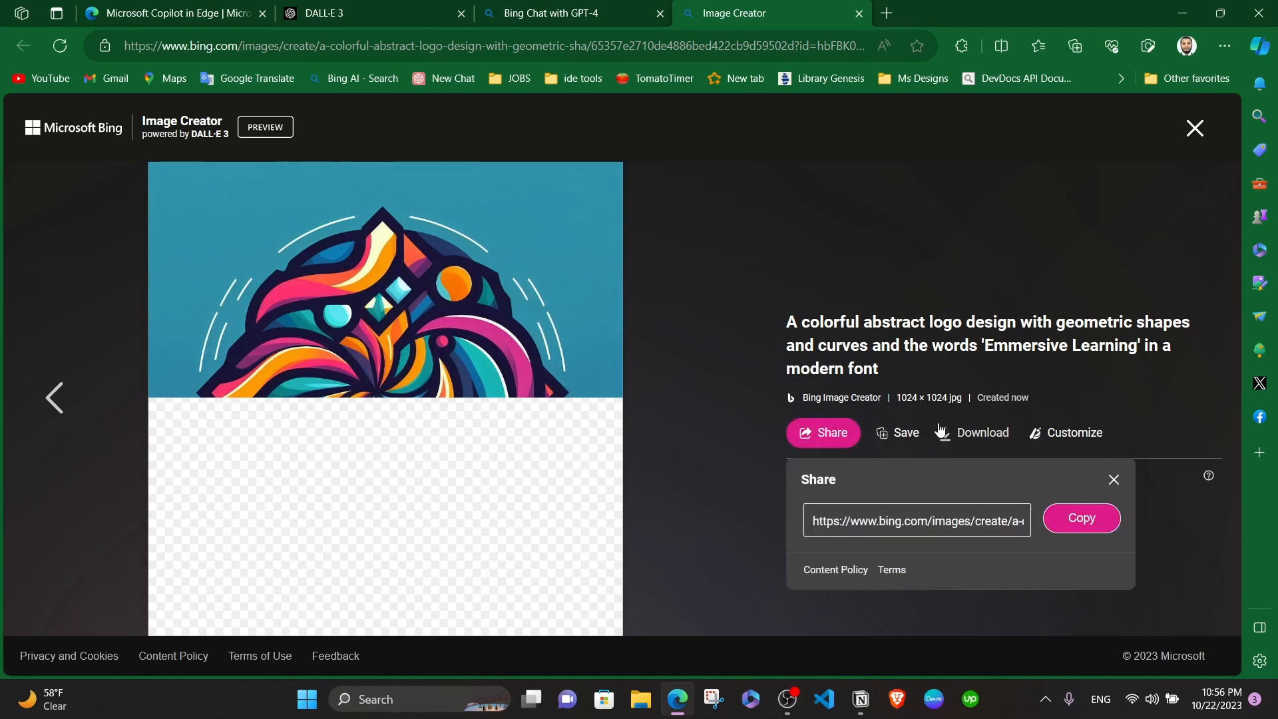
{"action": "left_click", "coordinate": [975, 441]}
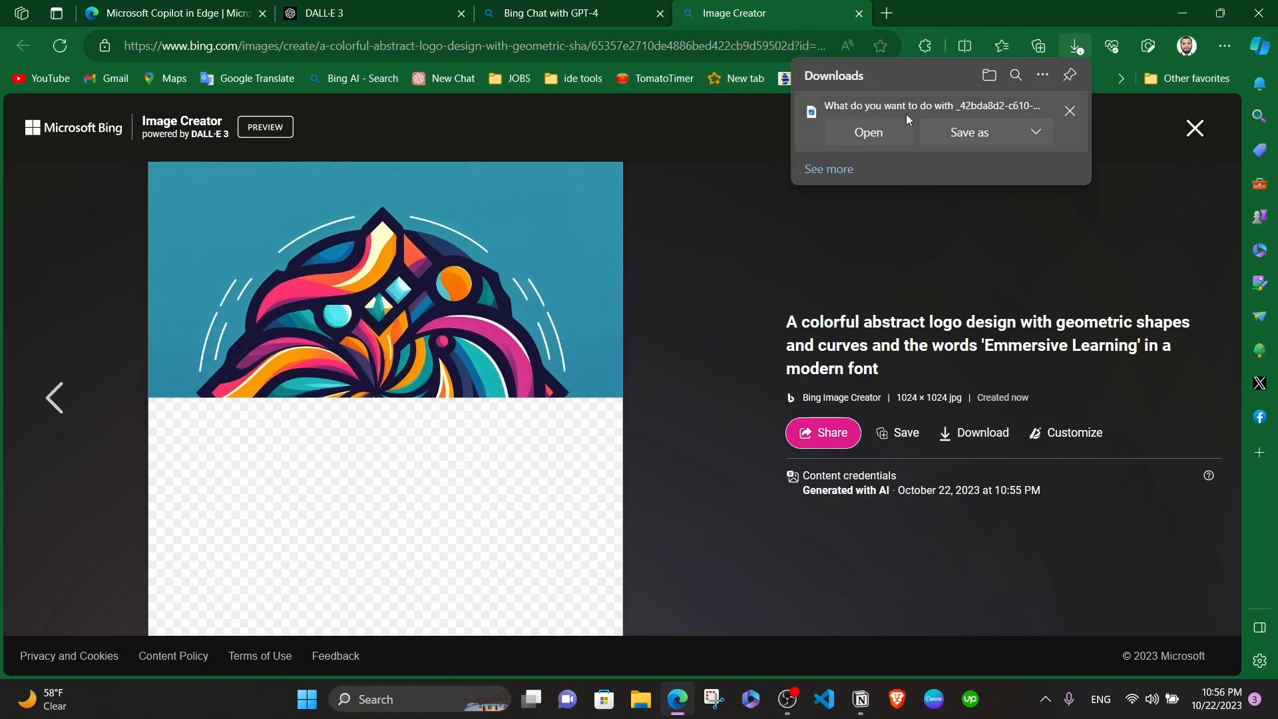
{"action": "left_click", "coordinate": [893, 130]}
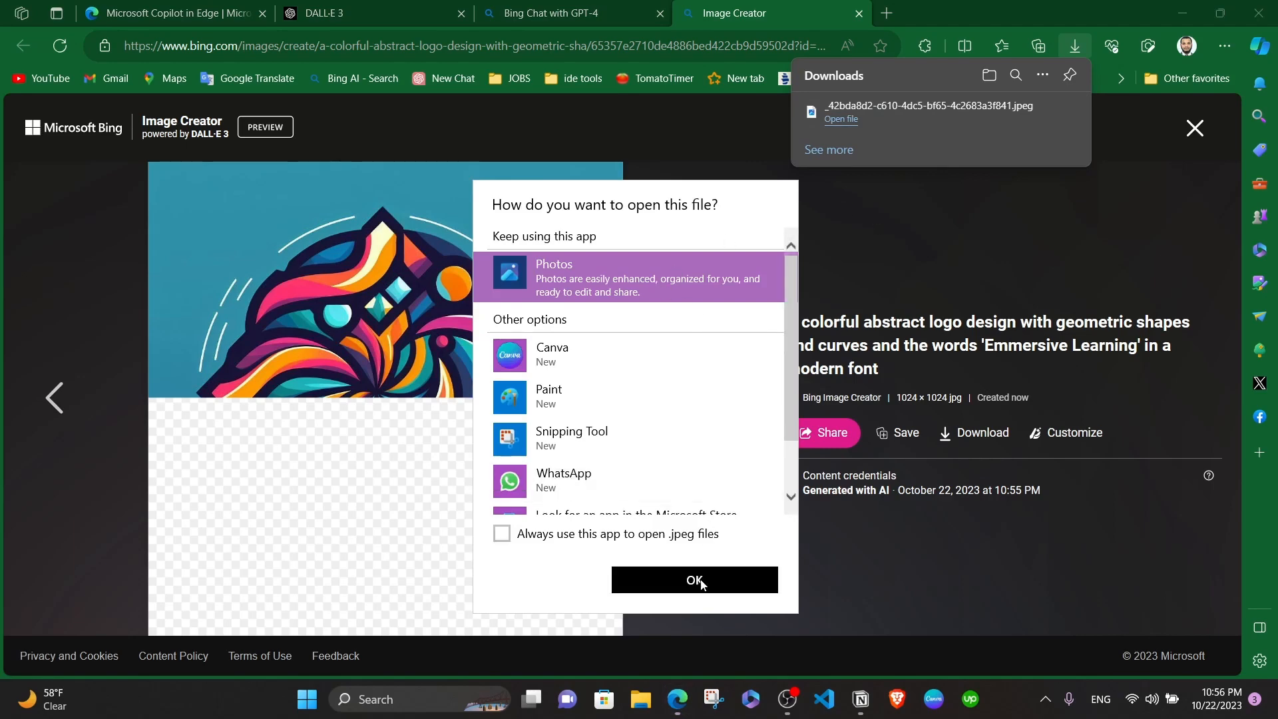
{"action": "left_click", "coordinate": [694, 580]}
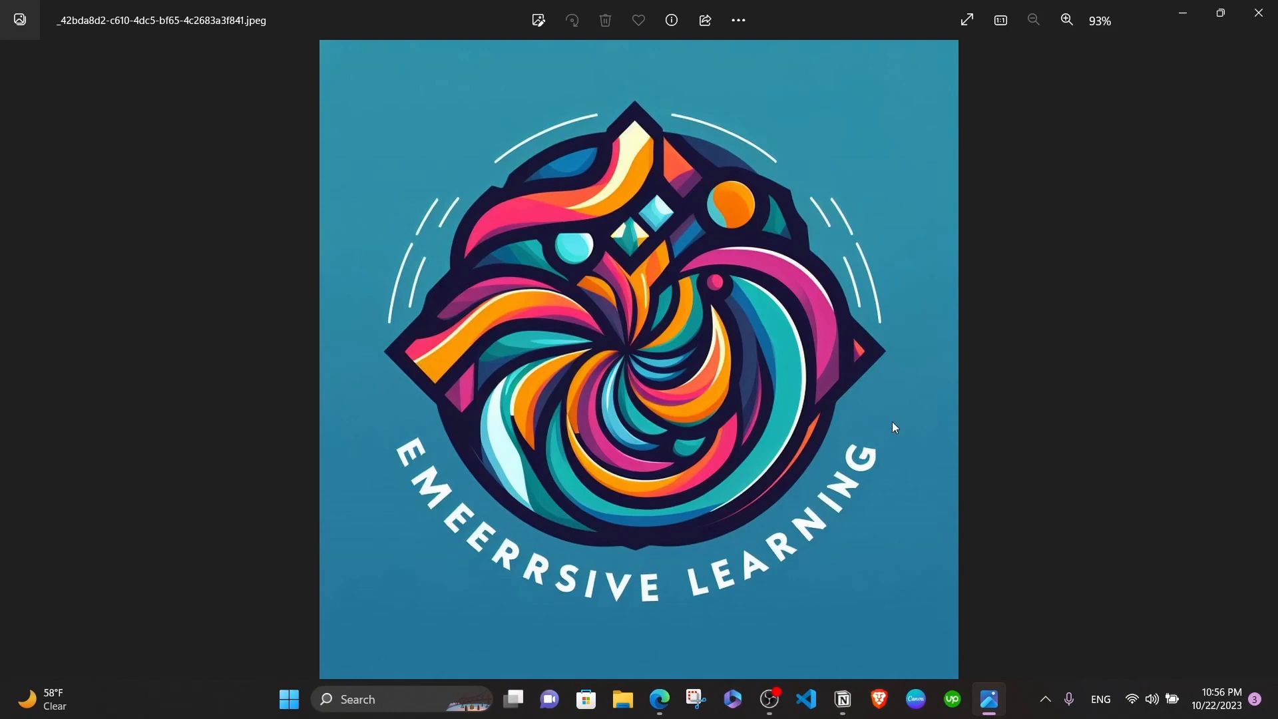
Step: Minimize the Photos window, close the logo's detail page and return to the chat's message box
{"action": "scroll", "coordinate": [703, 242], "scroll_direction": "up", "scroll_amount": 1}
{"action": "scroll", "coordinate": [703, 242], "scroll_direction": "down", "scroll_amount": 1}
{"action": "left_click", "coordinate": [1173, 6]}
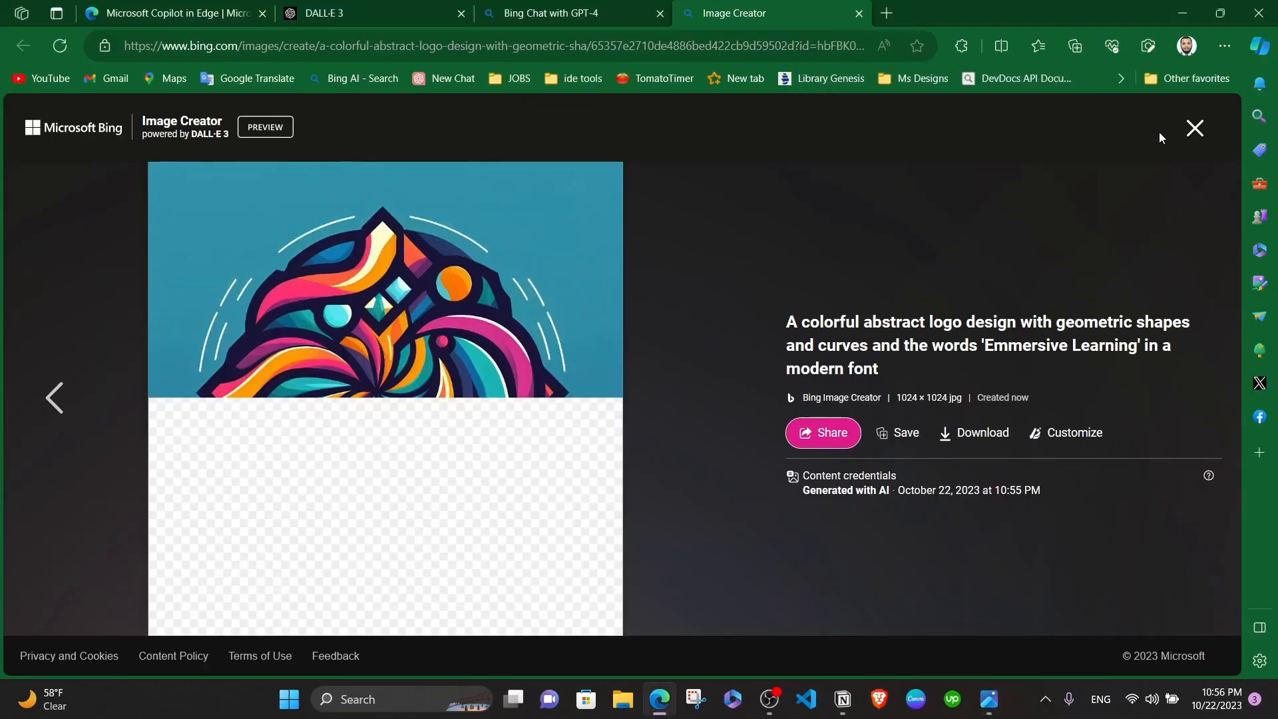
{"action": "left_click", "coordinate": [1194, 128]}
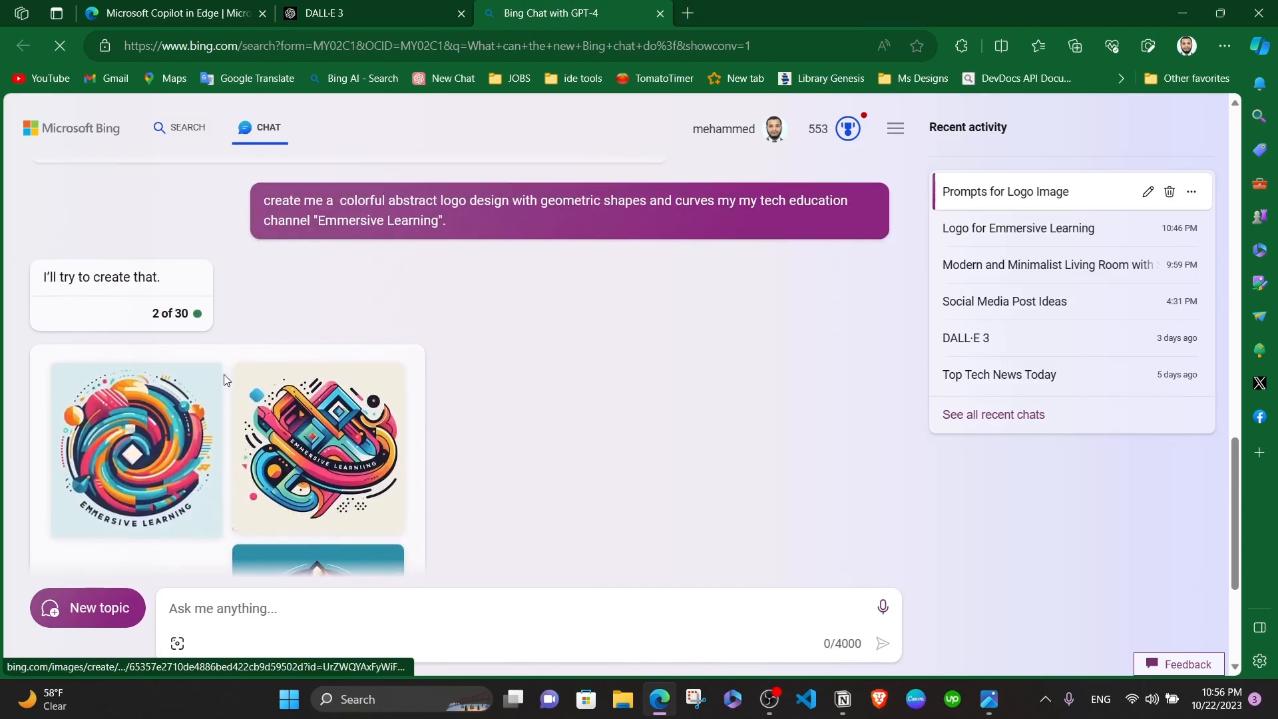
{"action": "scroll", "coordinate": [224, 374], "scroll_direction": "down", "scroll_amount": 3}
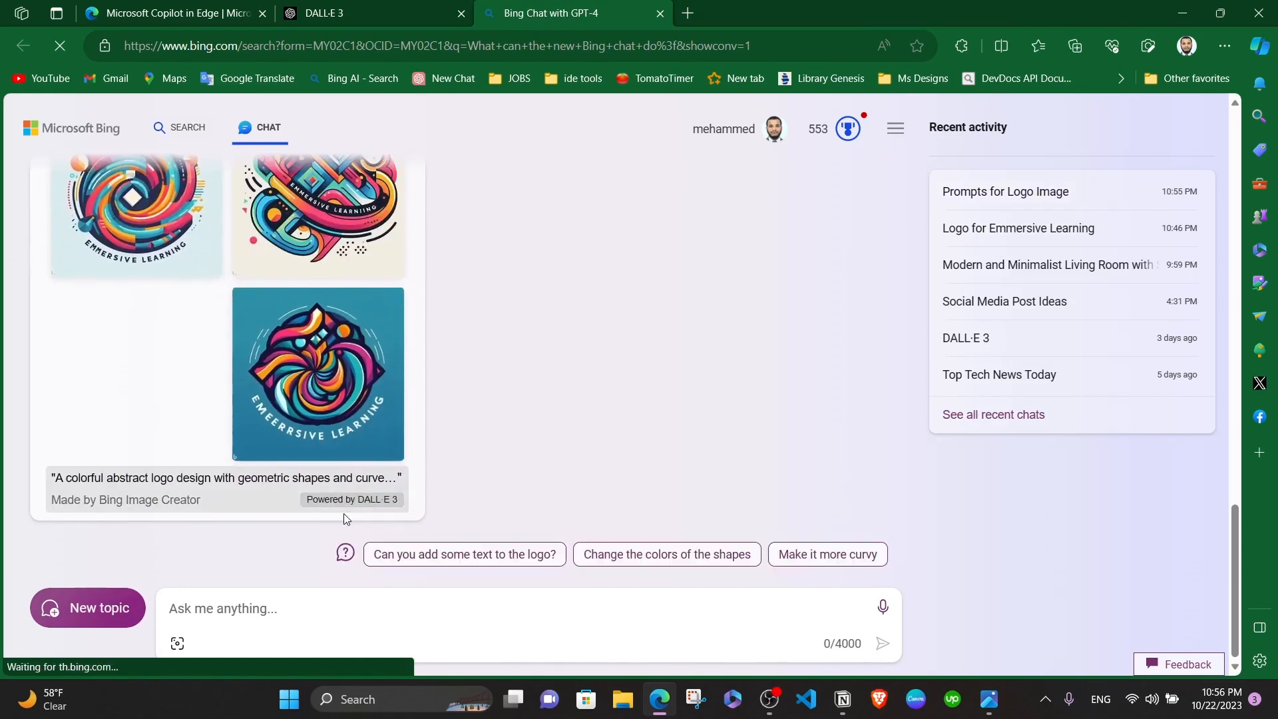
{"action": "left_click", "coordinate": [330, 606]}
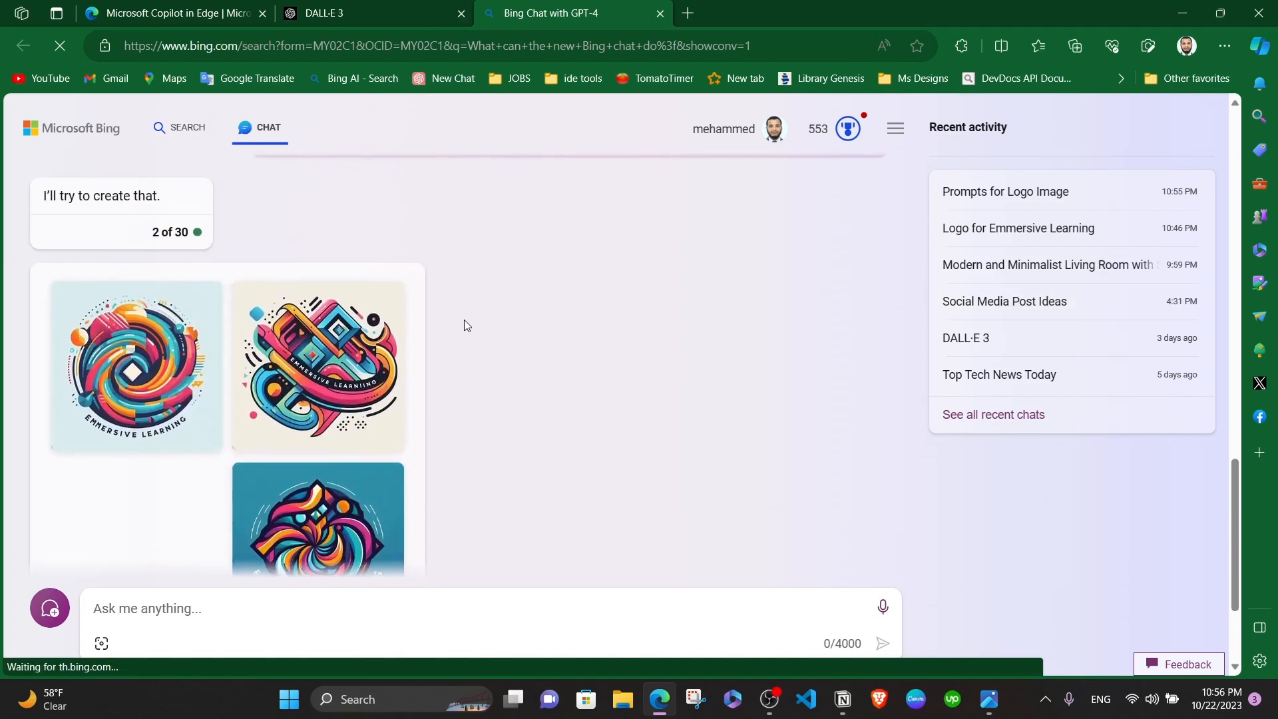
Step: Open Image Creator in the browser sidebar and widen its pane to cover most of the chat page
{"action": "left_click", "coordinate": [1259, 284]}
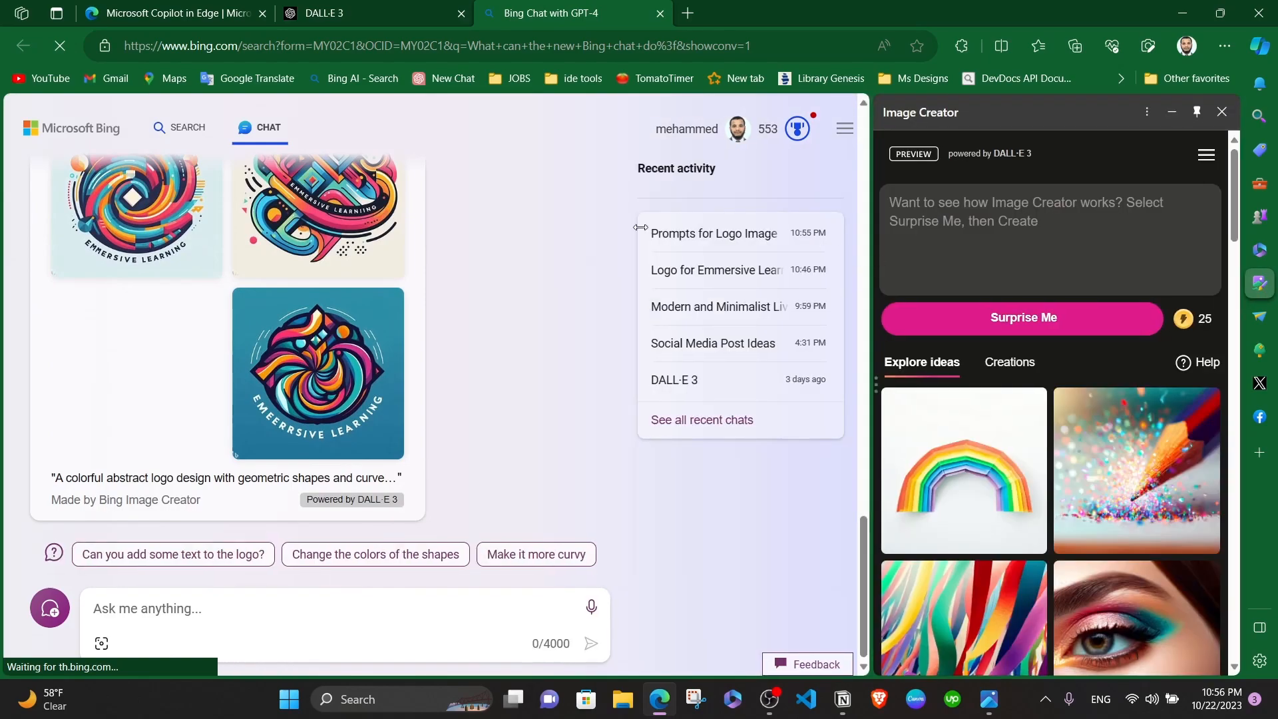
{"action": "left_click_drag", "start_coordinate": [872, 263], "coordinate": [163, 273]}
{"action": "scroll", "coordinate": [724, 420], "scroll_direction": "down", "scroll_amount": 15}
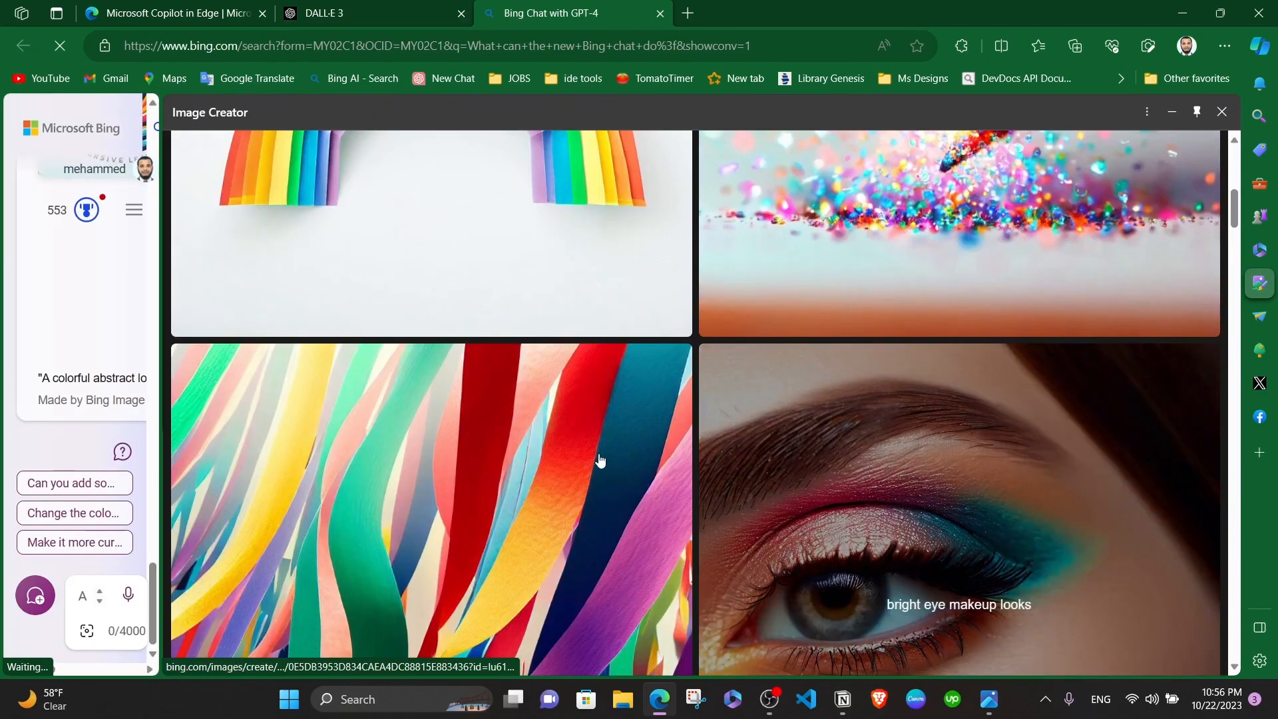
{"action": "scroll", "coordinate": [646, 429], "scroll_direction": "up", "scroll_amount": 8}
{"action": "scroll", "coordinate": [646, 429], "scroll_direction": "up", "scroll_amount": 8}
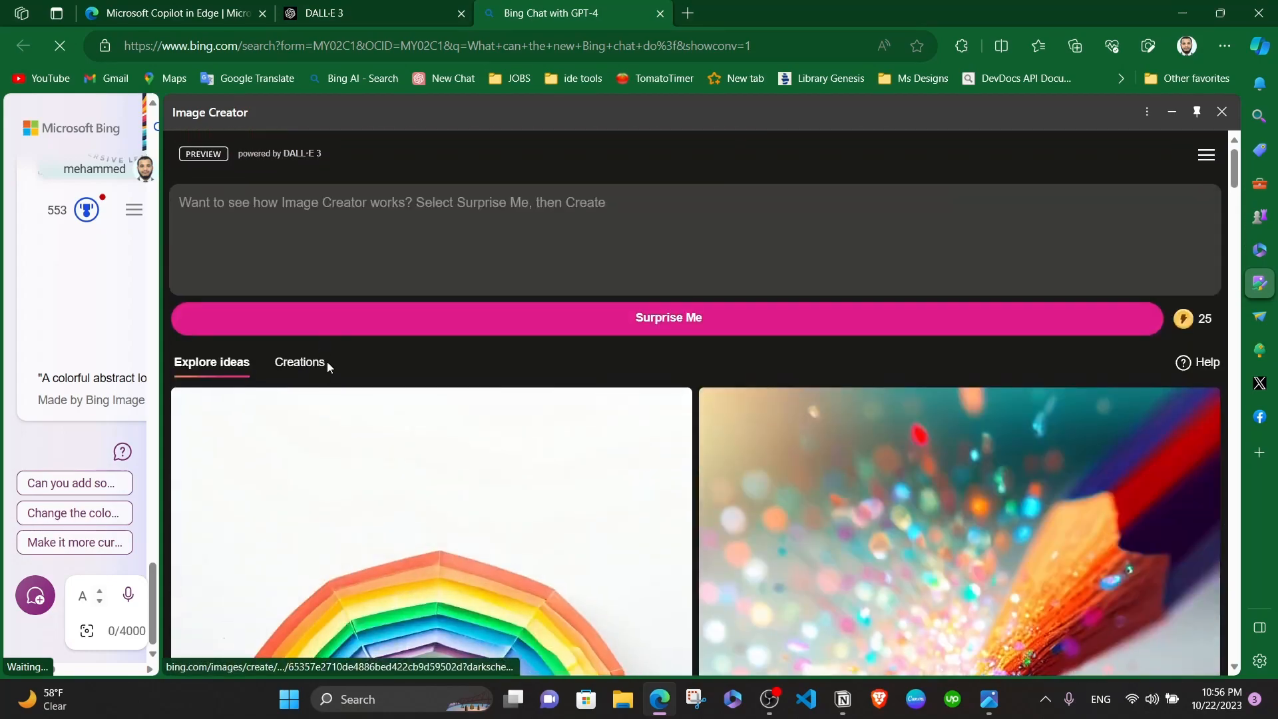
Step: Look at the Creations section of Image Creator, then go back to Explore ideas
{"action": "left_click", "coordinate": [308, 363]}
{"action": "scroll", "coordinate": [373, 433], "scroll_direction": "down", "scroll_amount": 2}
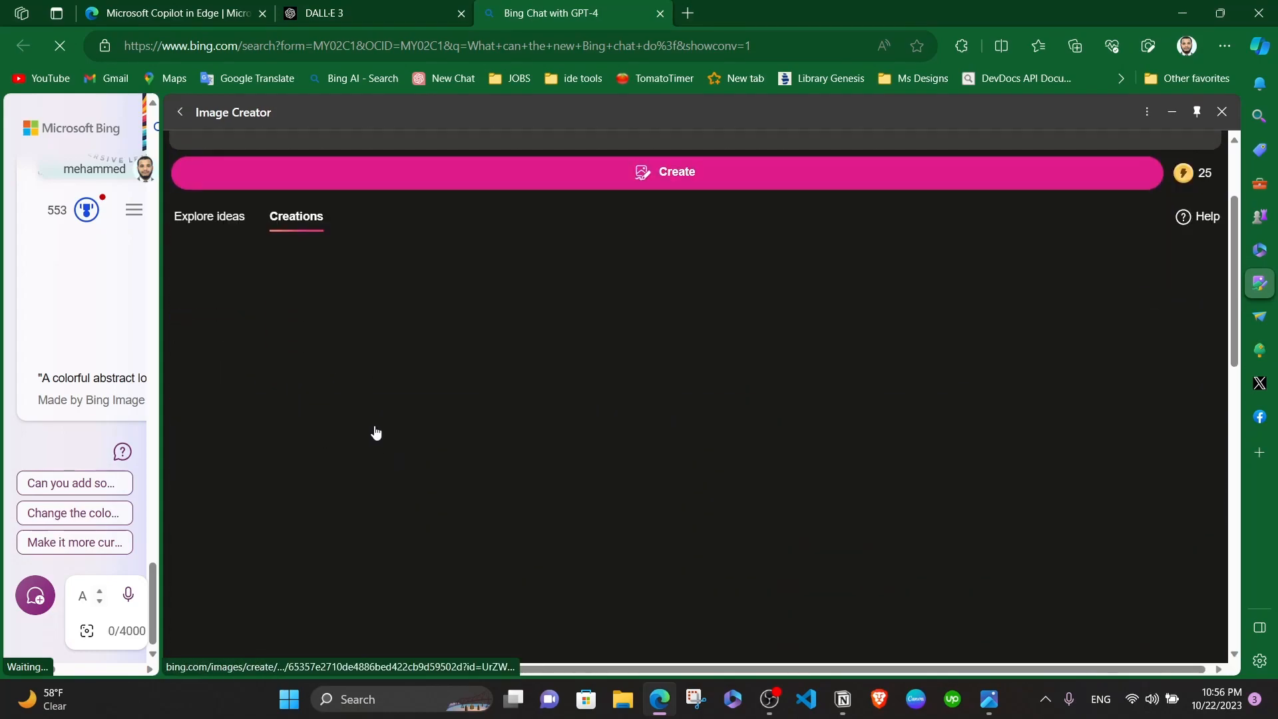
{"action": "left_click", "coordinate": [213, 205]}
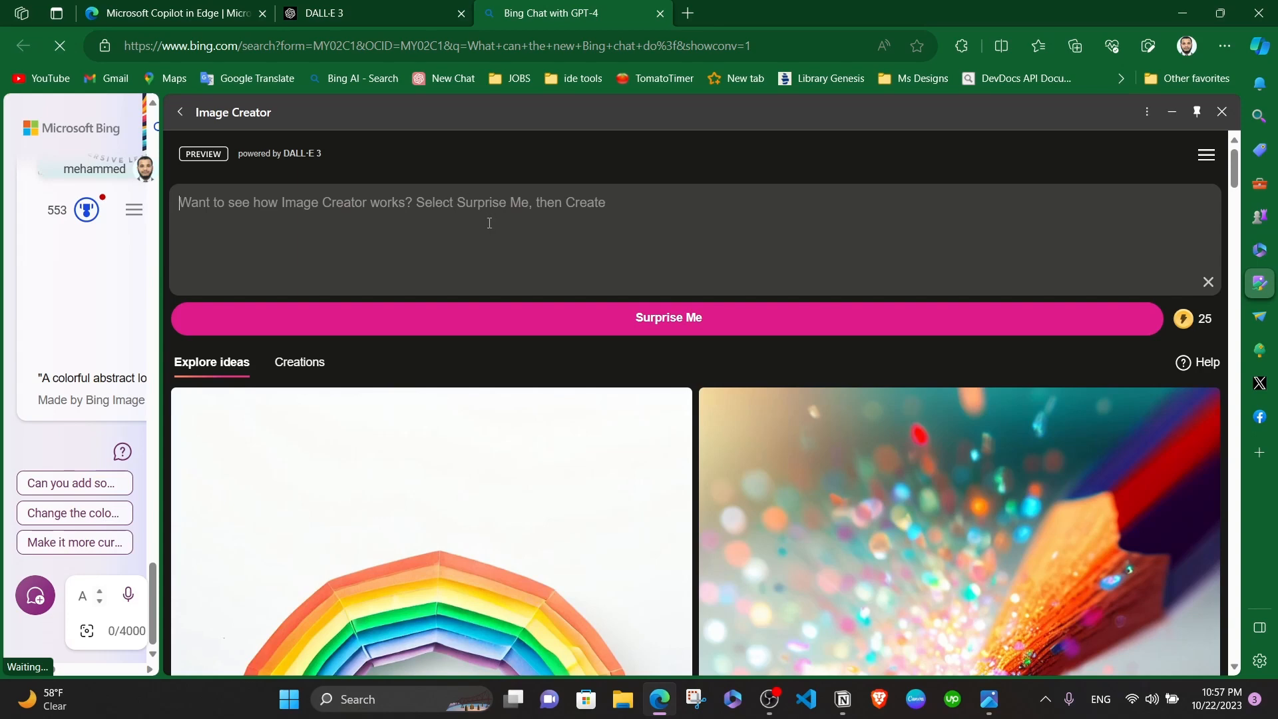
Step: Enter the Image Creator prompt: create me a poster saying "Ethiopia First"
{"action": "type", "text": "c"}
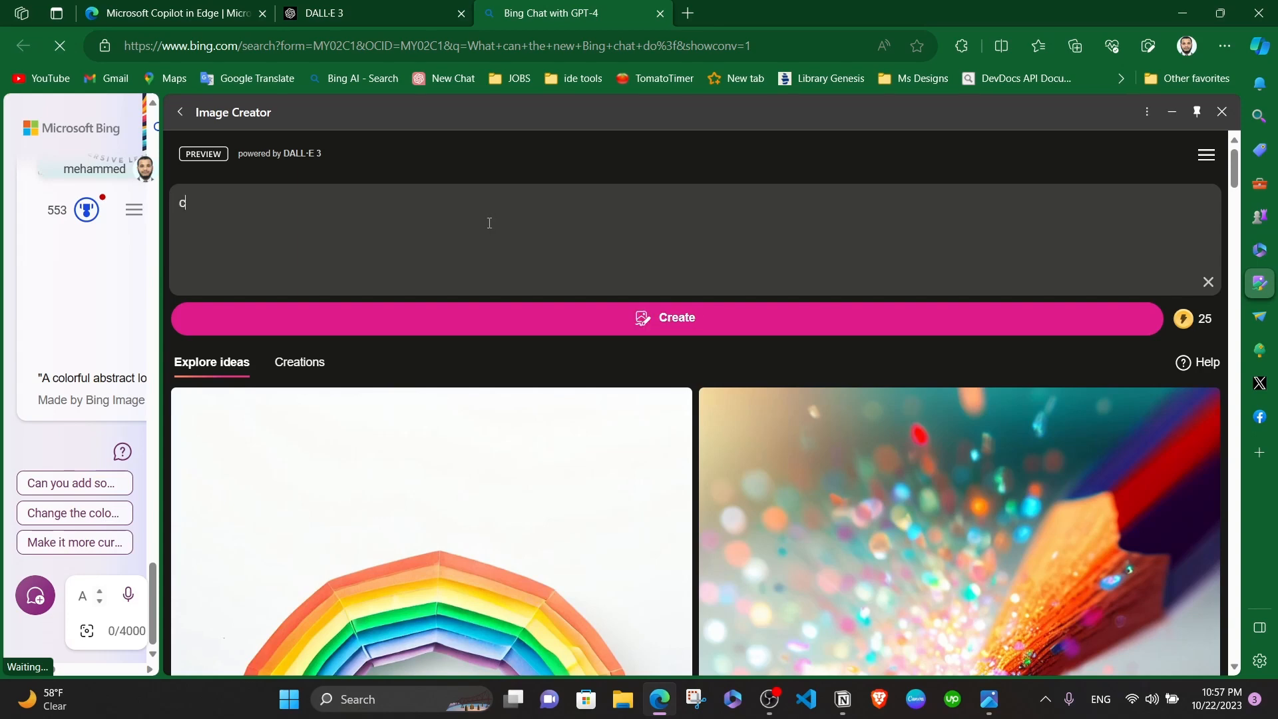
{"action": "type", "text": "reate me"}
{"action": "type", "text": "a poster saying "}
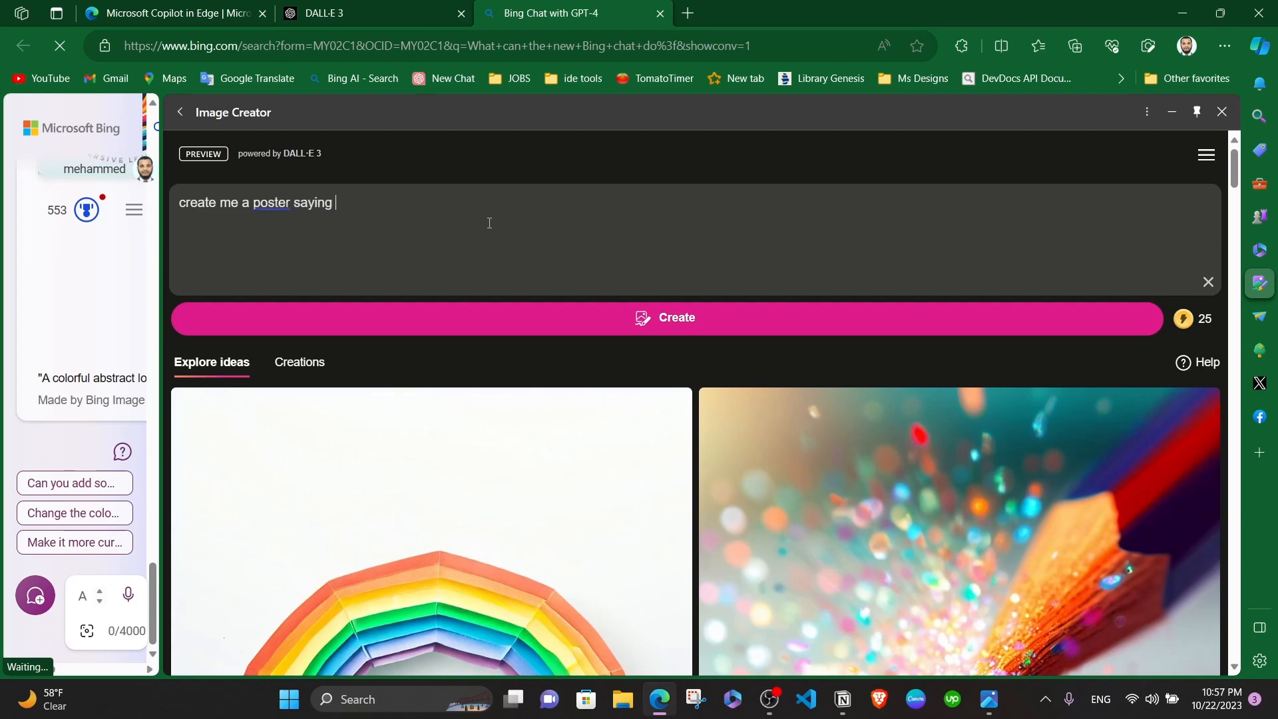
{"action": "type", "text": "\"Ethiopia Fl"}
{"action": "key", "text": "BackSpace"}
{"action": "key", "text": "BackSpace"}
{"action": "key", "text": "BackSpace"}
{"action": "type", "text": "ir"}
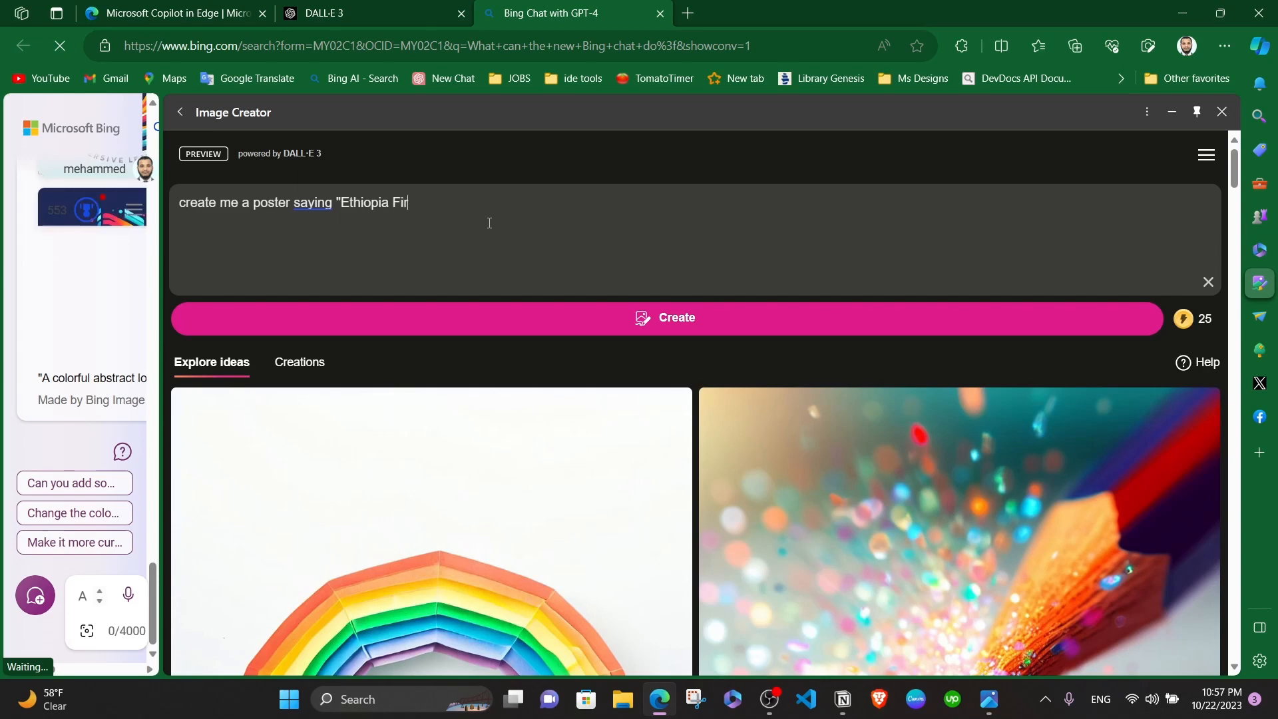
{"action": "type", "text": "st"}
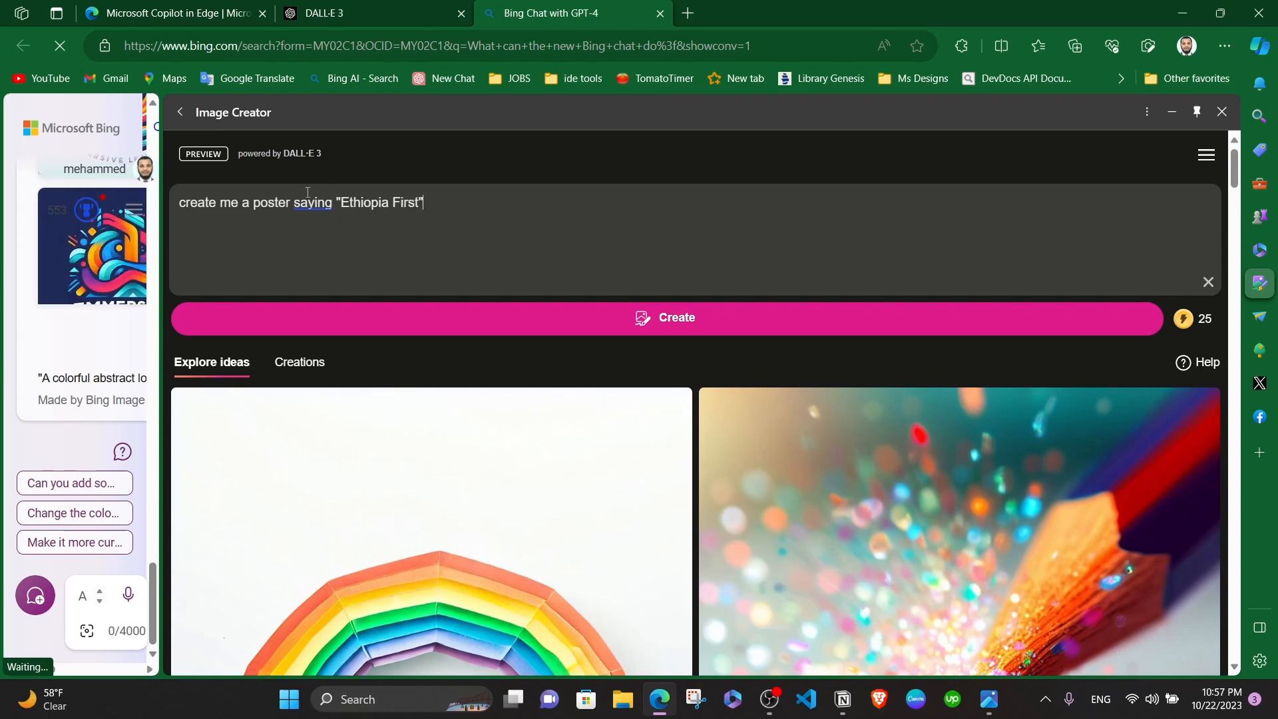
Step: Accept the grammar suggestion that adds a period after "First" in the prompt and start generating the poster
{"action": "left_click", "coordinate": [318, 209]}
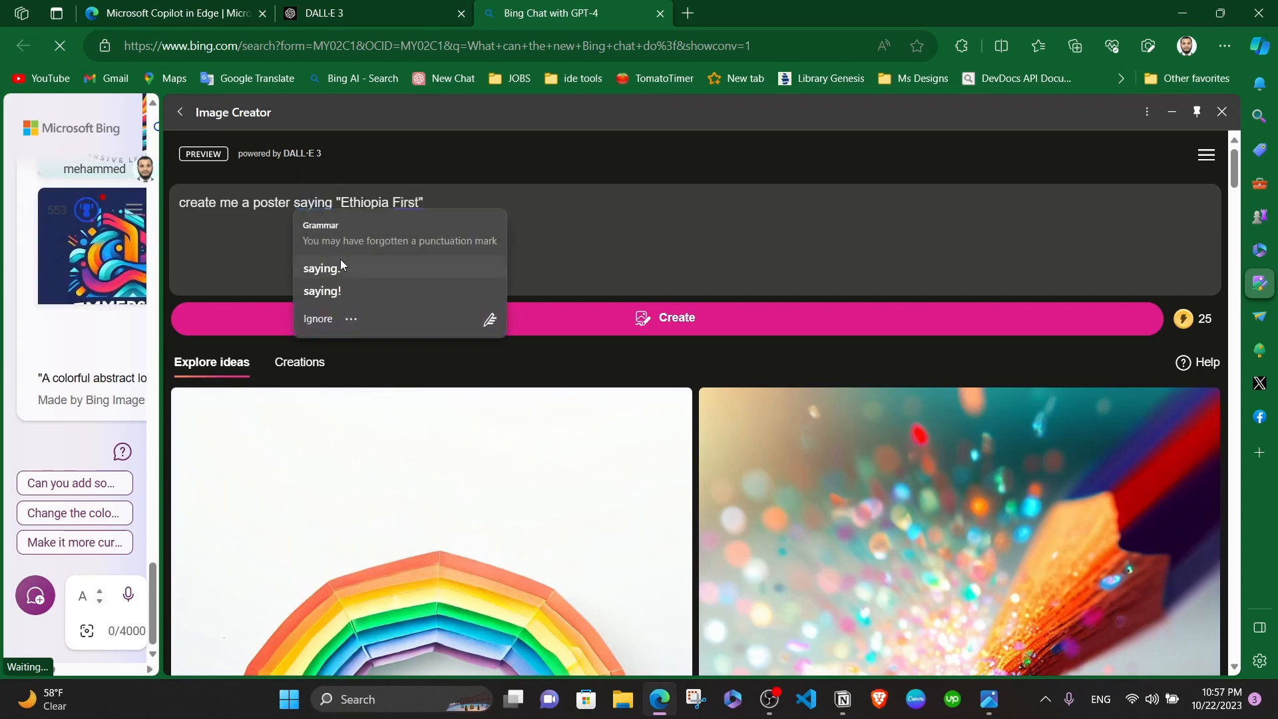
{"action": "left_click", "coordinate": [491, 201]}
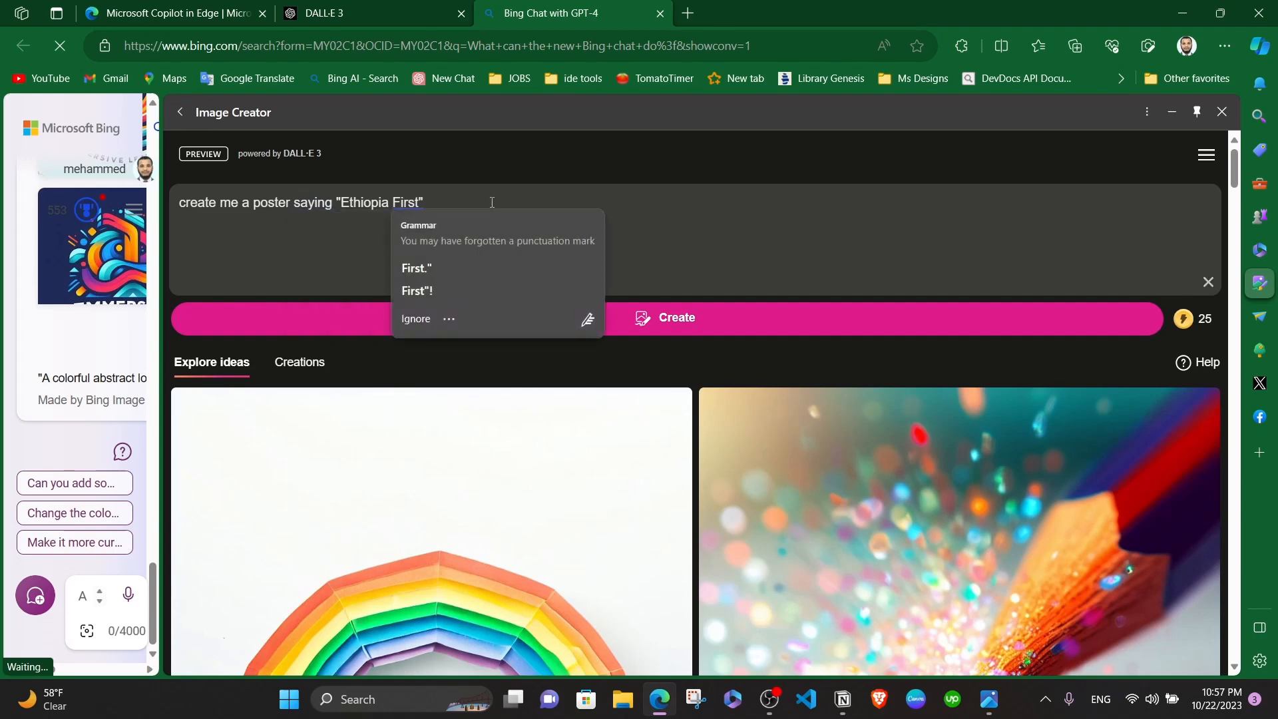
{"action": "left_click", "coordinate": [447, 268]}
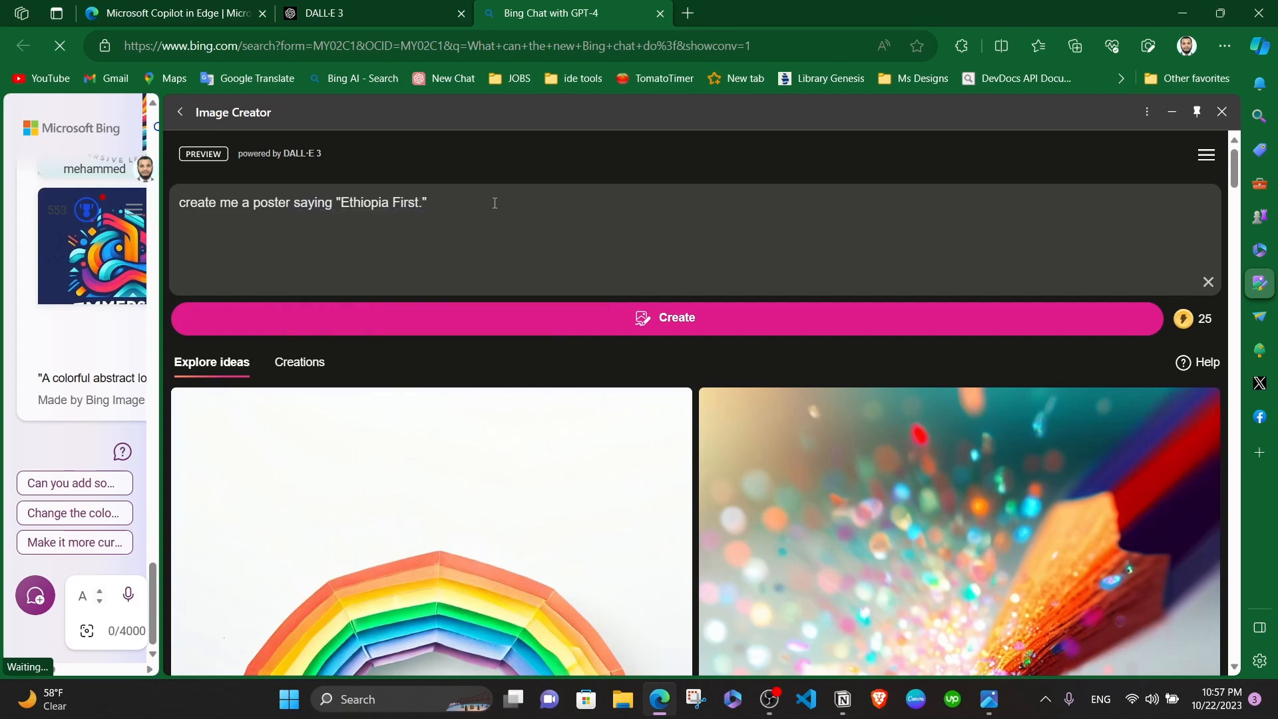
{"action": "left_click", "coordinate": [675, 327]}
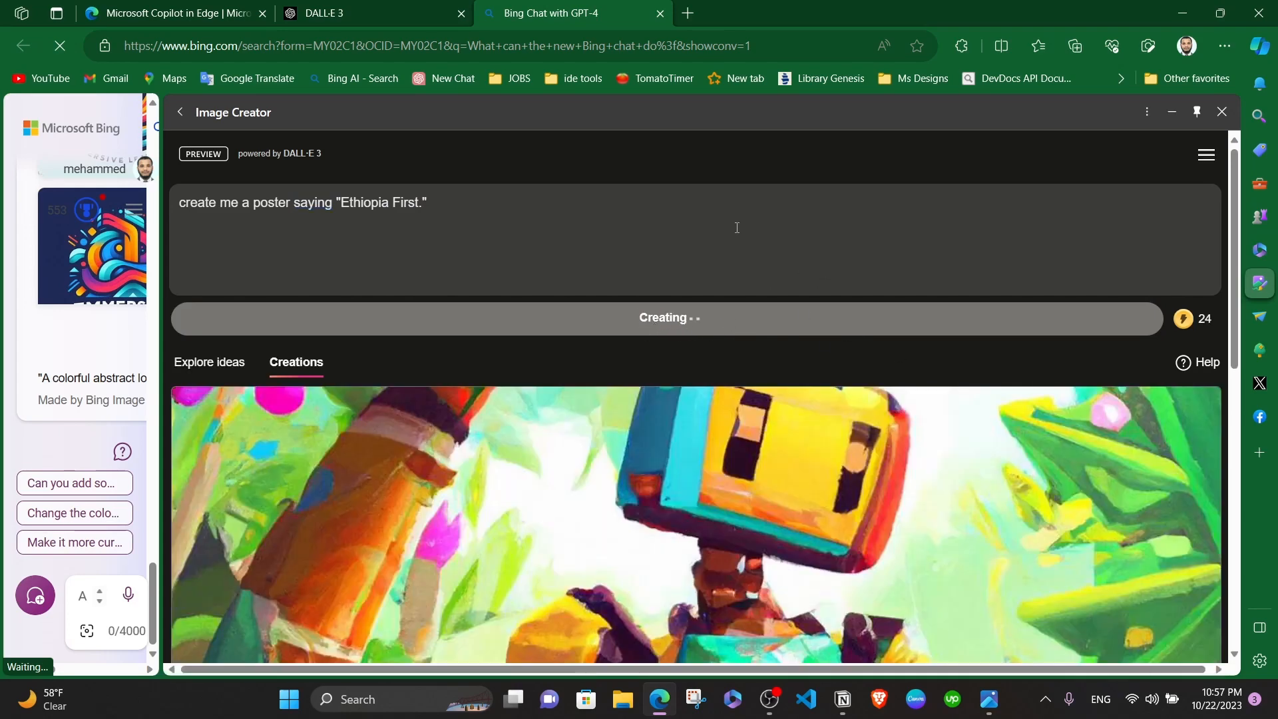
{"action": "scroll", "coordinate": [701, 306], "scroll_direction": "down", "scroll_amount": 3}
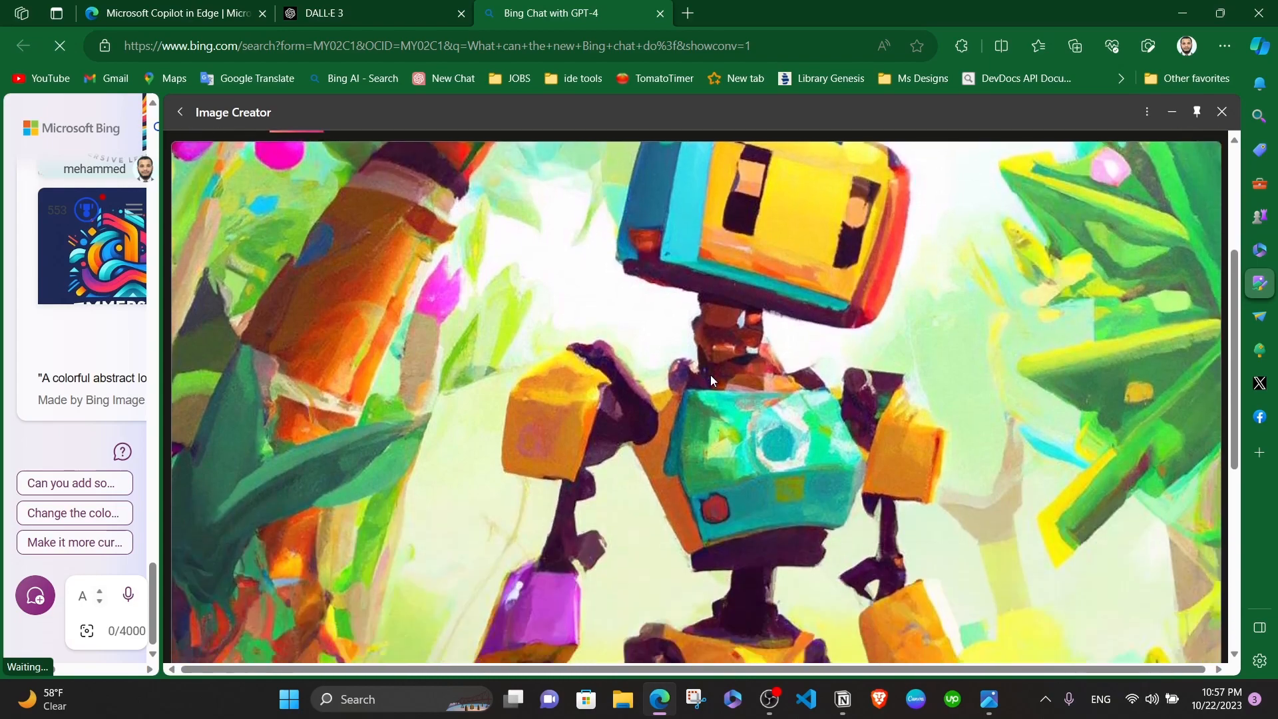
{"action": "scroll", "coordinate": [712, 374], "scroll_direction": "up", "scroll_amount": 3}
{"action": "scroll", "coordinate": [714, 373], "scroll_direction": "up", "scroll_amount": 1}
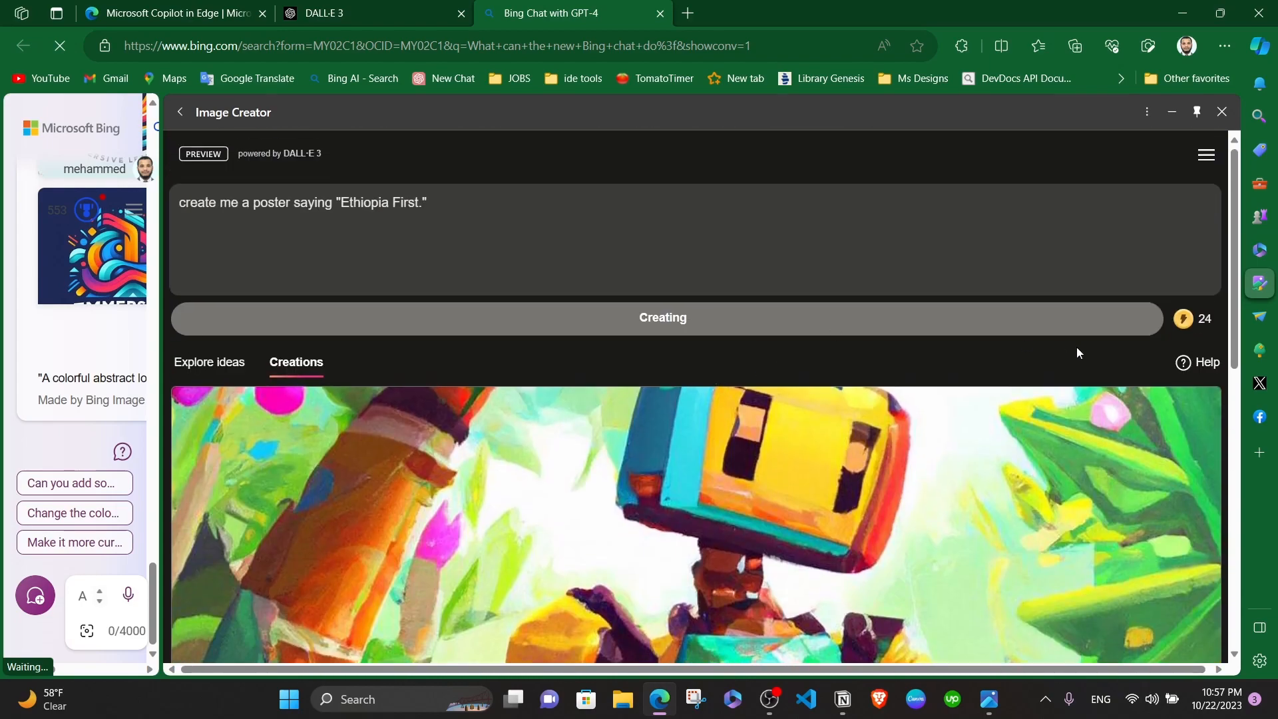
{"action": "scroll", "coordinate": [570, 441], "scroll_direction": "down", "scroll_amount": 2}
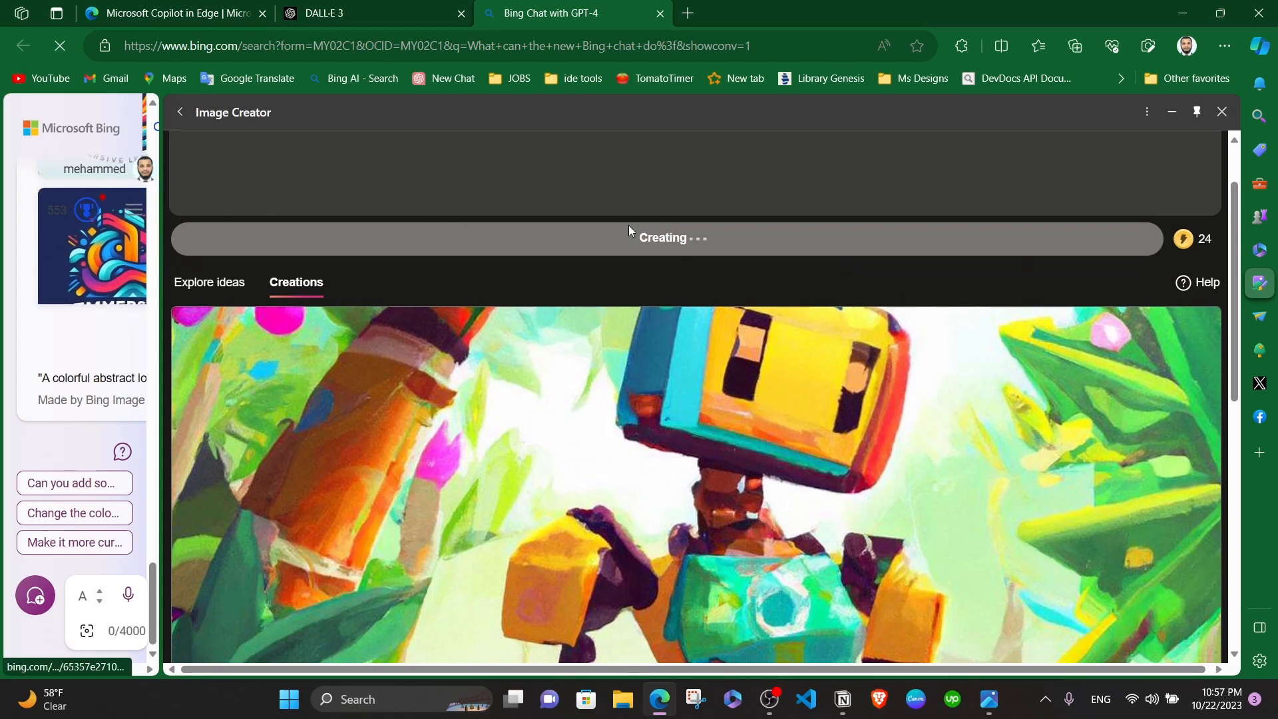
{"action": "scroll", "coordinate": [629, 228], "scroll_direction": "up", "scroll_amount": 2}
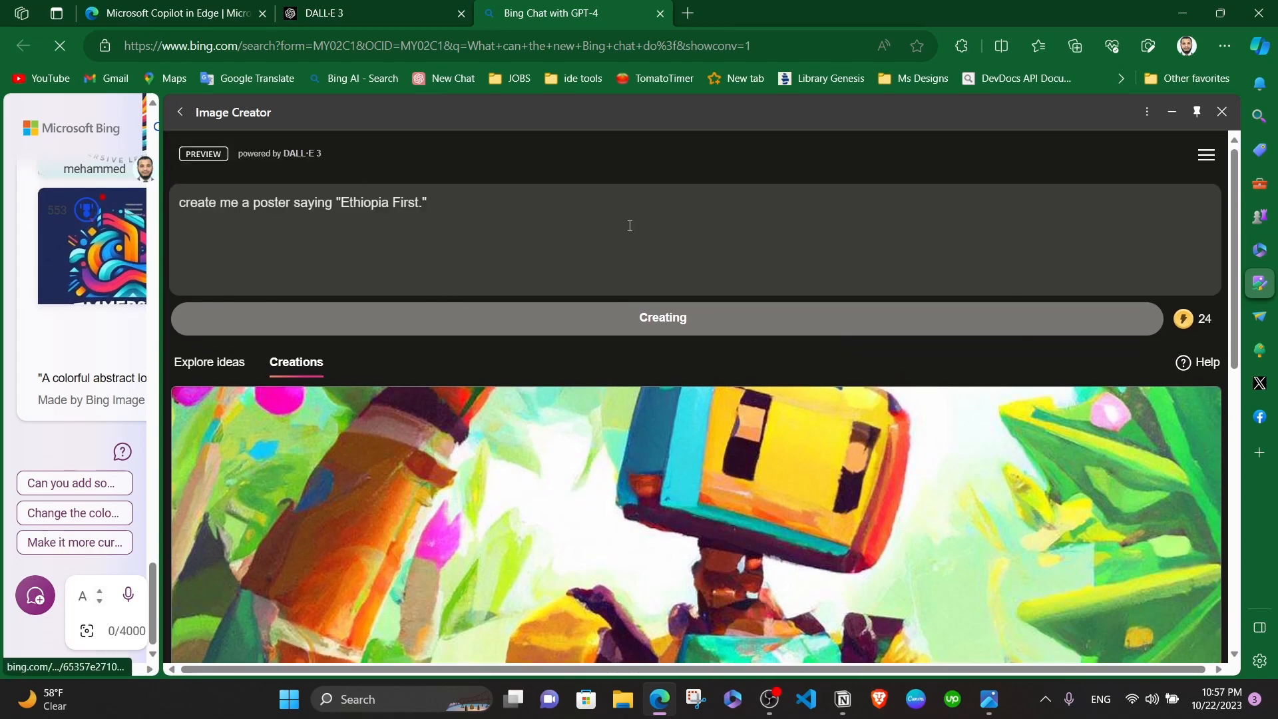
Step: Look through the generated "Ethiopia First" posters in Creations and compare their lettering and lion designs
{"action": "scroll", "coordinate": [589, 285], "scroll_direction": "down", "scroll_amount": 3}
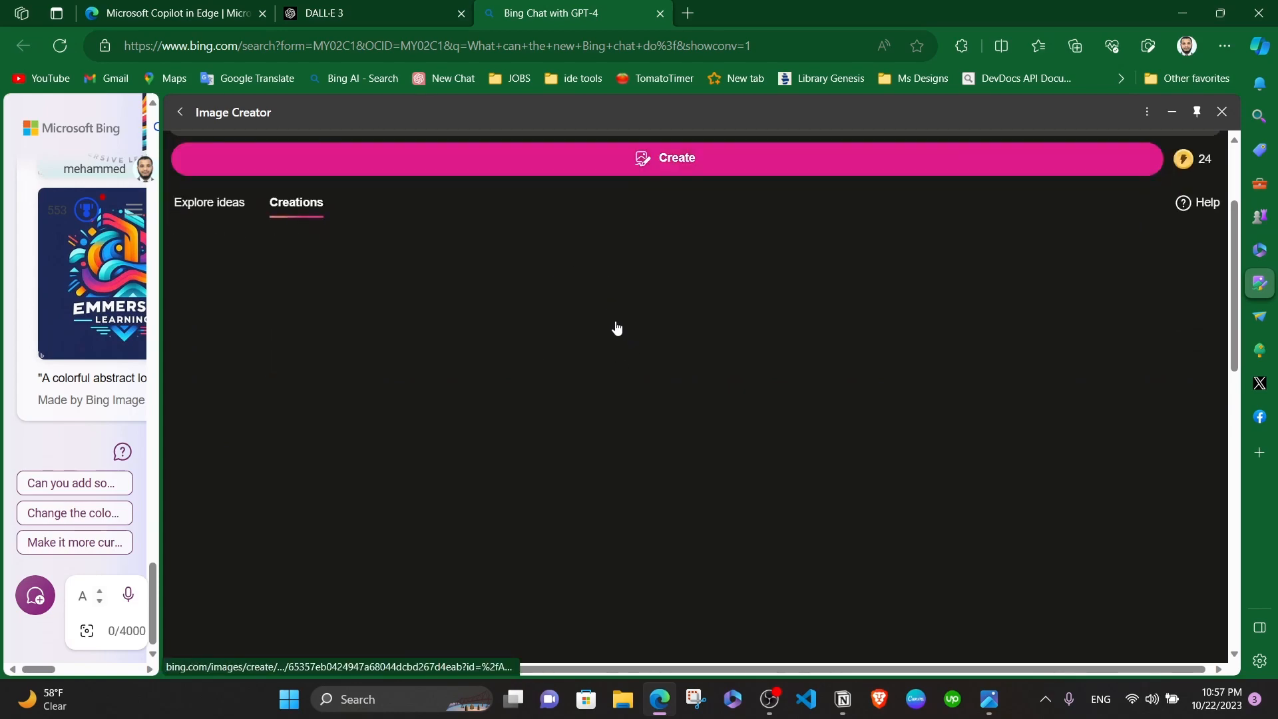
{"action": "scroll", "coordinate": [616, 328], "scroll_direction": "up", "scroll_amount": 1}
{"action": "scroll", "coordinate": [616, 328], "scroll_direction": "down", "scroll_amount": 3}
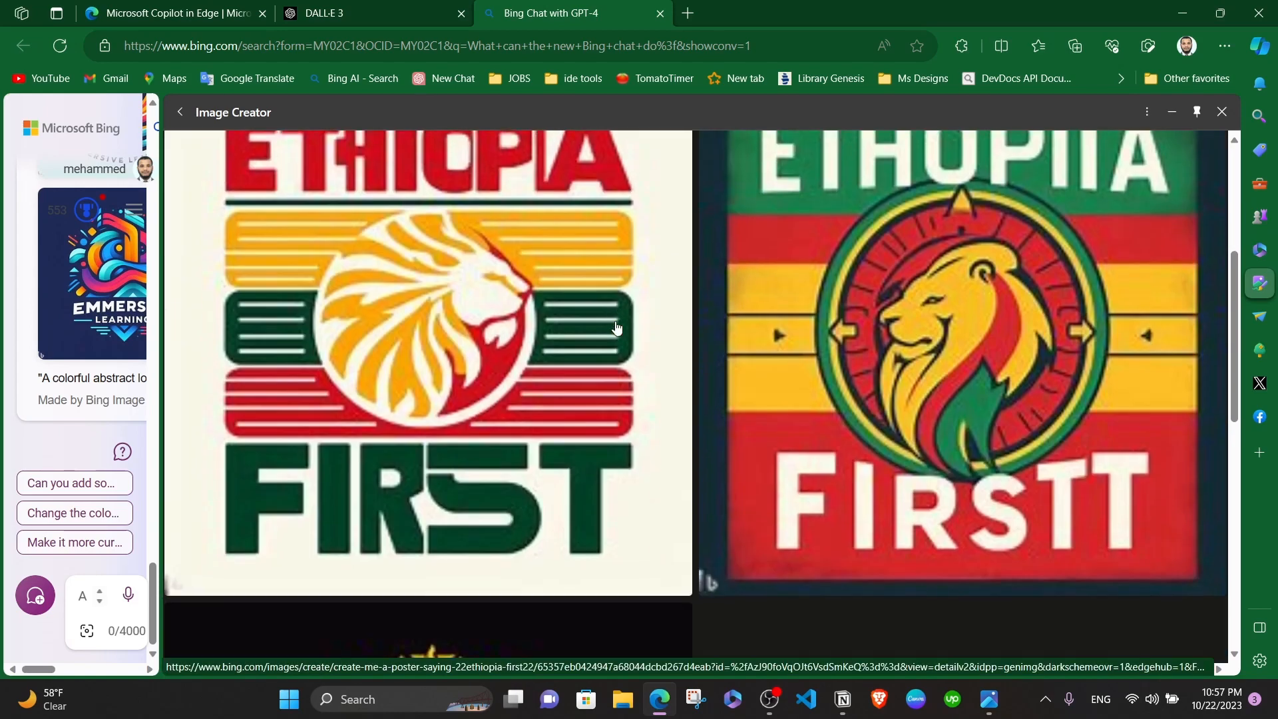
{"action": "scroll", "coordinate": [616, 328], "scroll_direction": "up", "scroll_amount": 2}
{"action": "scroll", "coordinate": [616, 327], "scroll_direction": "down", "scroll_amount": 2}
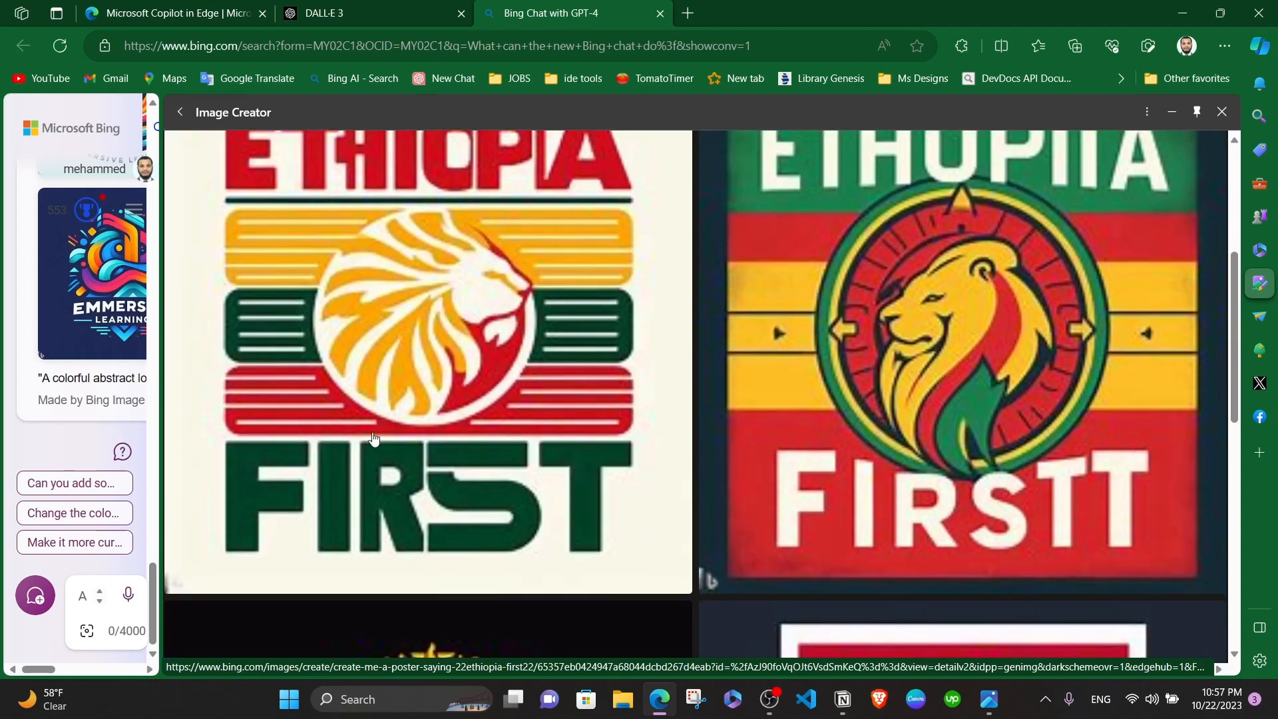
{"action": "scroll", "coordinate": [879, 446], "scroll_direction": "down", "scroll_amount": 5}
{"action": "scroll", "coordinate": [880, 446], "scroll_direction": "down", "scroll_amount": 4}
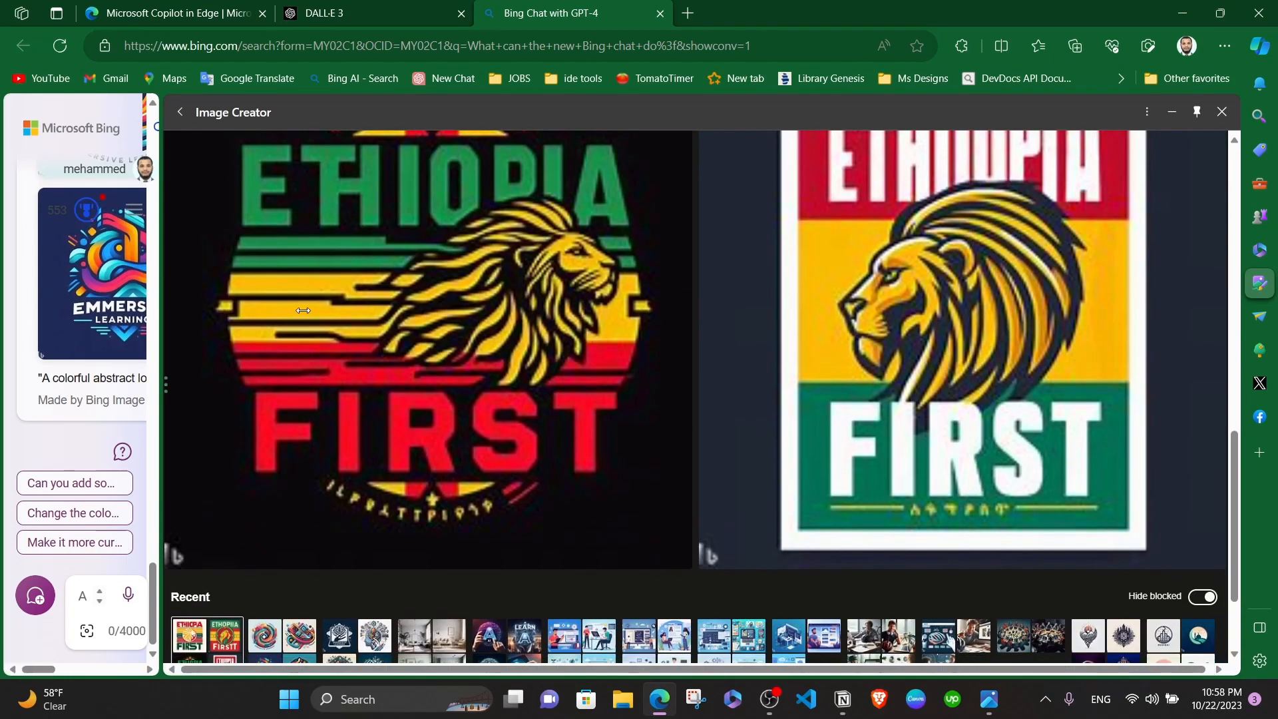
Step: Narrow the Image Creator pane and open the cream-background lion poster on its own page beside it
{"action": "left_click_drag", "start_coordinate": [165, 282], "coordinate": [600, 282]}
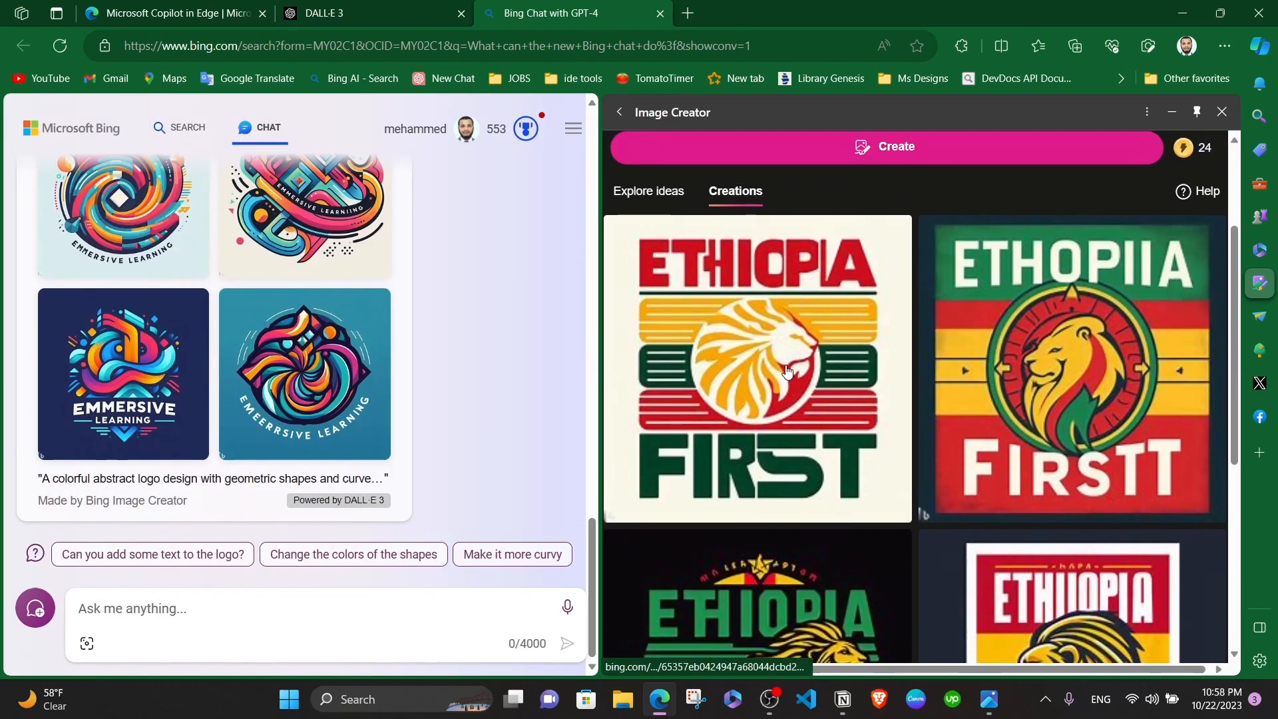
{"action": "scroll", "coordinate": [783, 366], "scroll_direction": "down", "scroll_amount": 6}
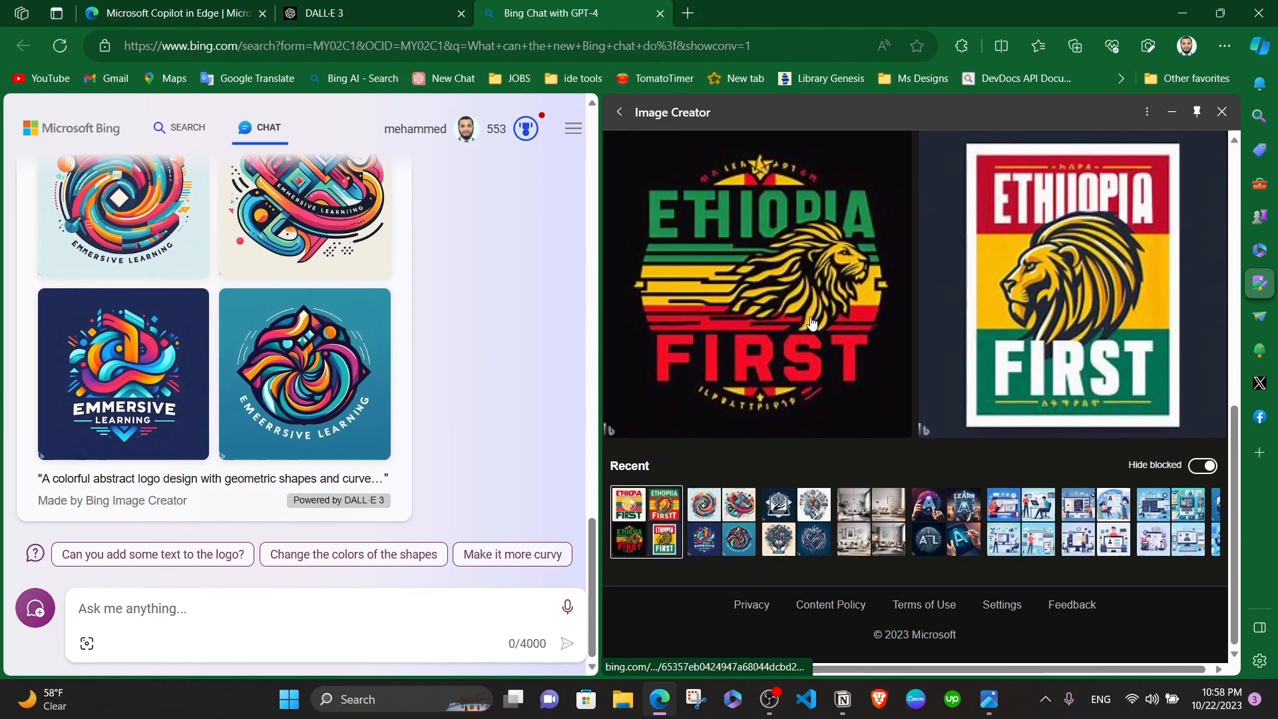
{"action": "scroll", "coordinate": [810, 322], "scroll_direction": "up", "scroll_amount": 6}
{"action": "left_click", "coordinate": [754, 420]}
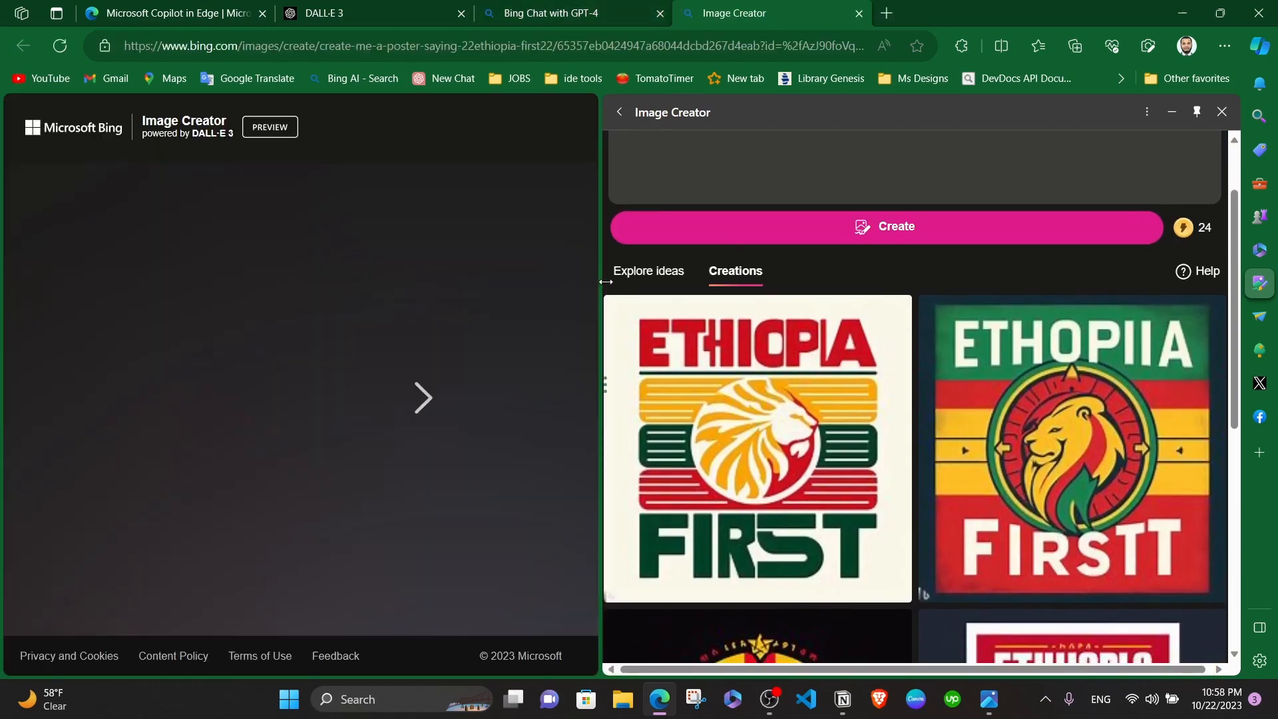
{"action": "left_click_drag", "start_coordinate": [601, 288], "coordinate": [750, 275]}
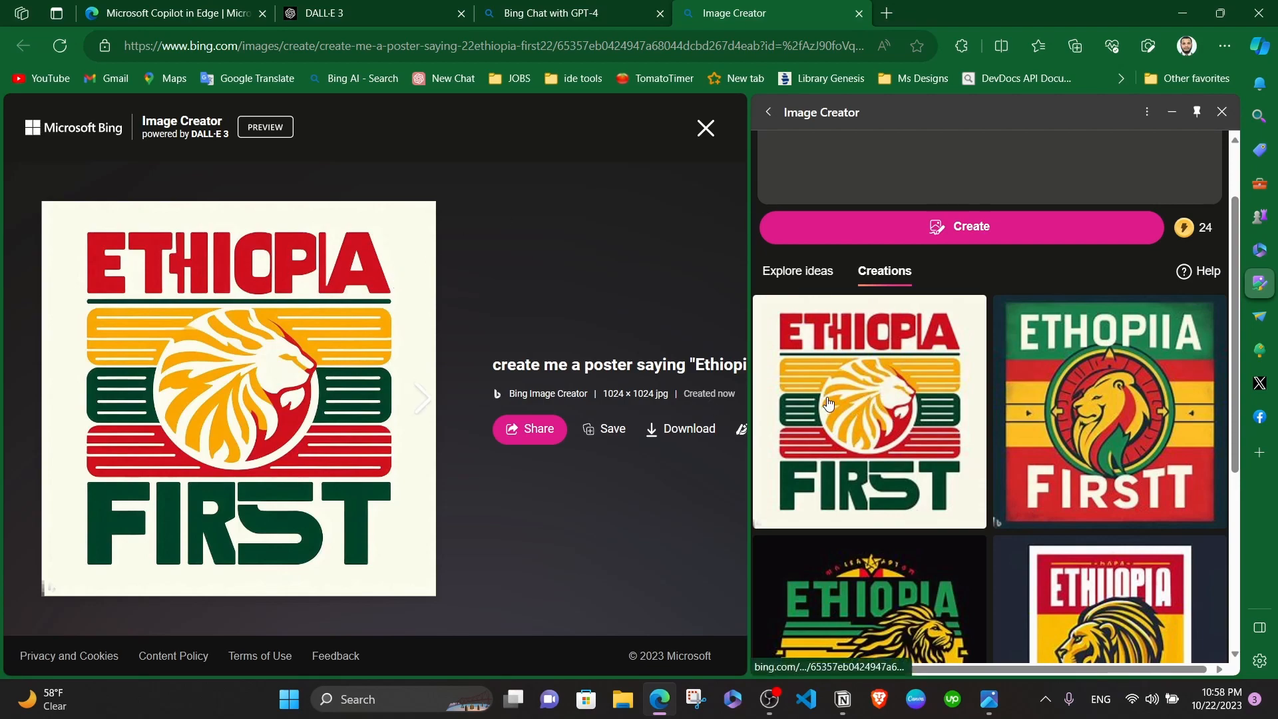
Step: Clear the poster prompt from Image Creator and return to the message field of the Bing Chat conversation
{"action": "scroll", "coordinate": [952, 432], "scroll_direction": "down", "scroll_amount": 5}
{"action": "scroll", "coordinate": [951, 432], "scroll_direction": "up", "scroll_amount": 5}
{"action": "scroll", "coordinate": [952, 431], "scroll_direction": "up", "scroll_amount": 3}
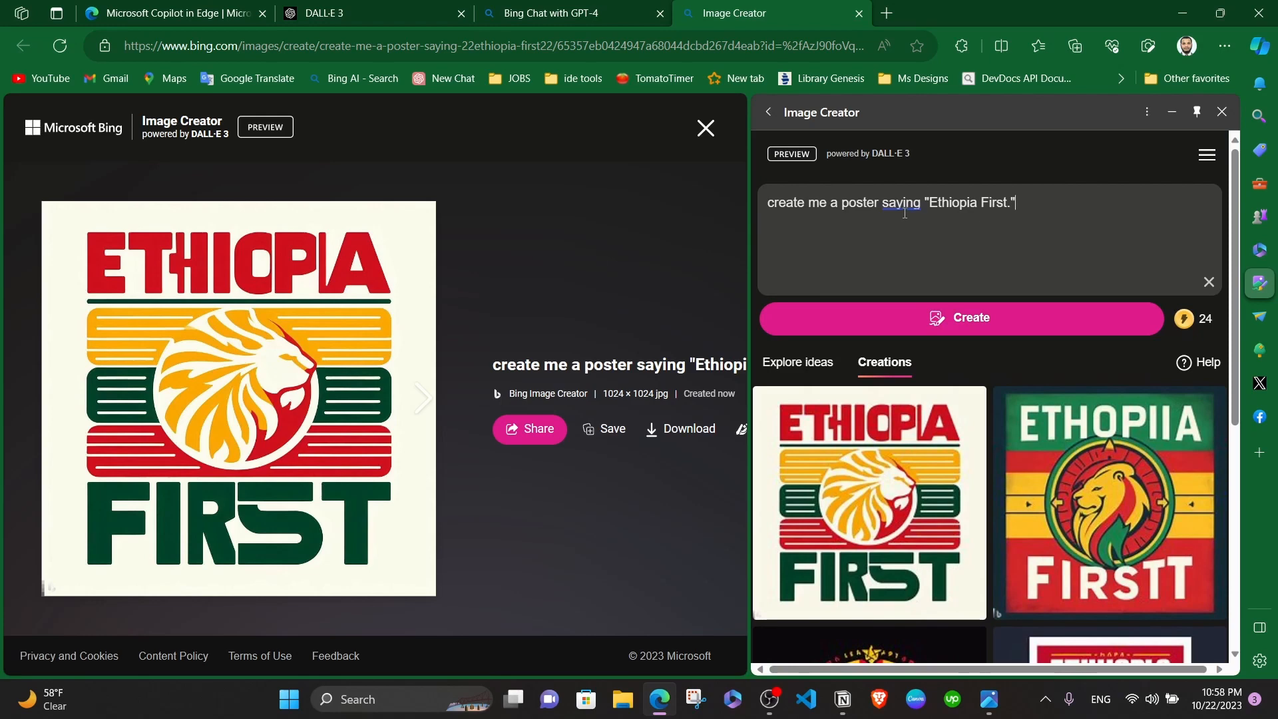
{"action": "left_click", "coordinate": [845, 228]}
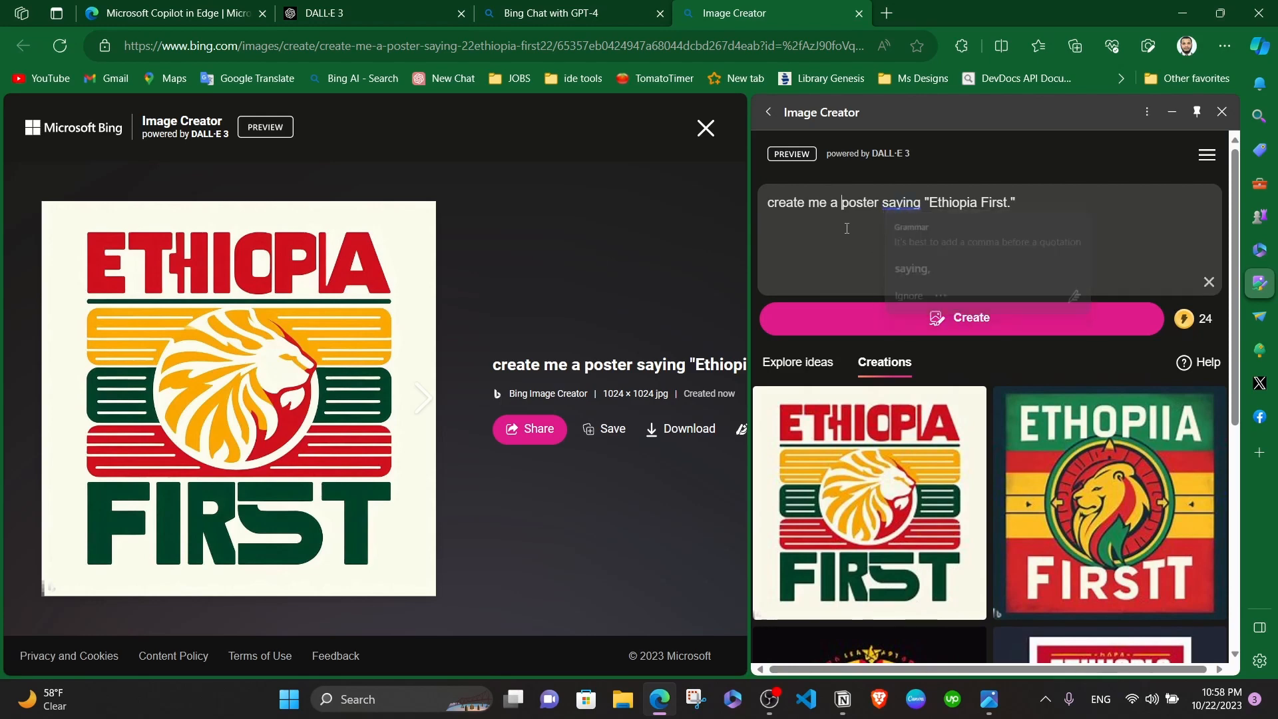
{"action": "left_click_drag", "start_coordinate": [1063, 197], "coordinate": [806, 191]}
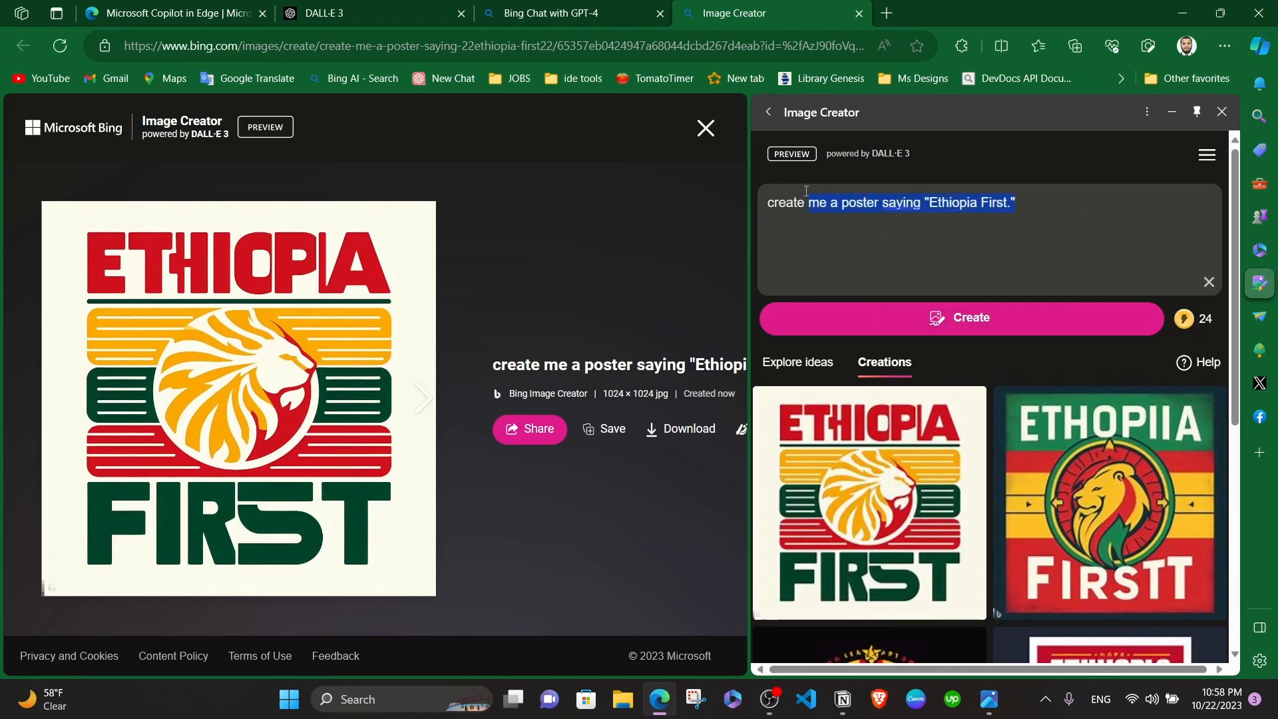
{"action": "key", "text": "BackSpace"}
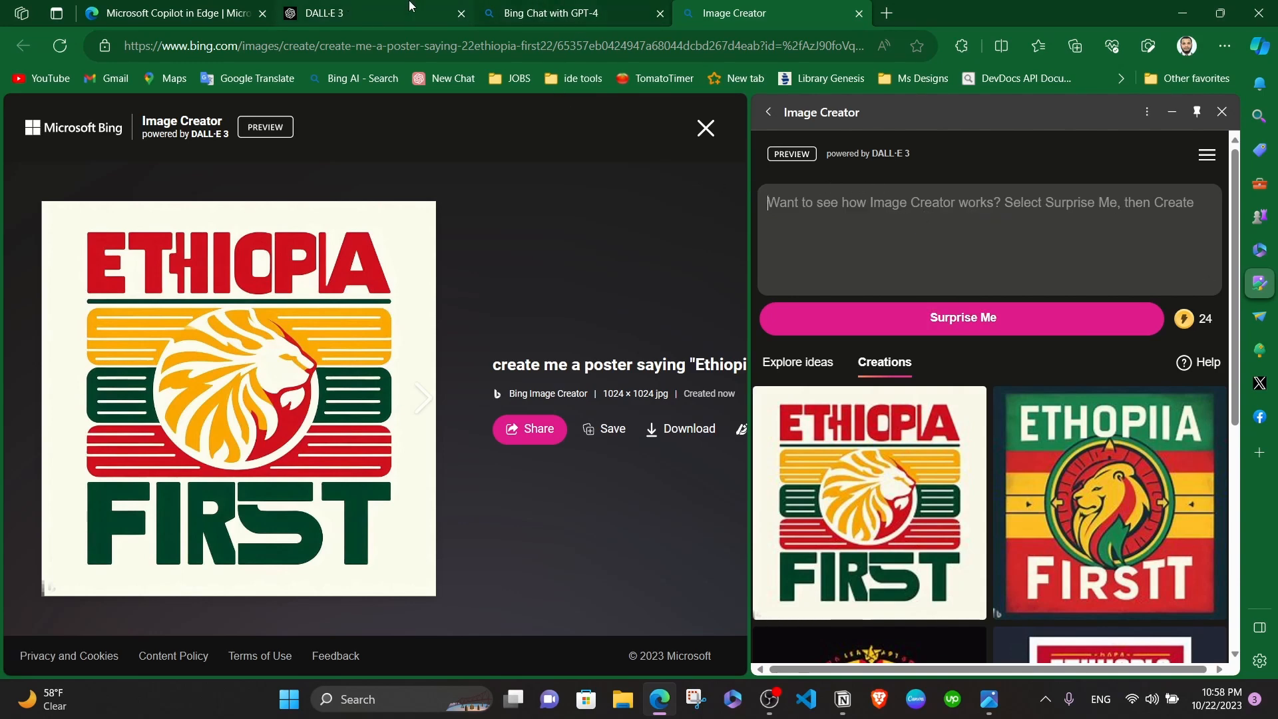
{"action": "left_click", "coordinate": [547, 8]}
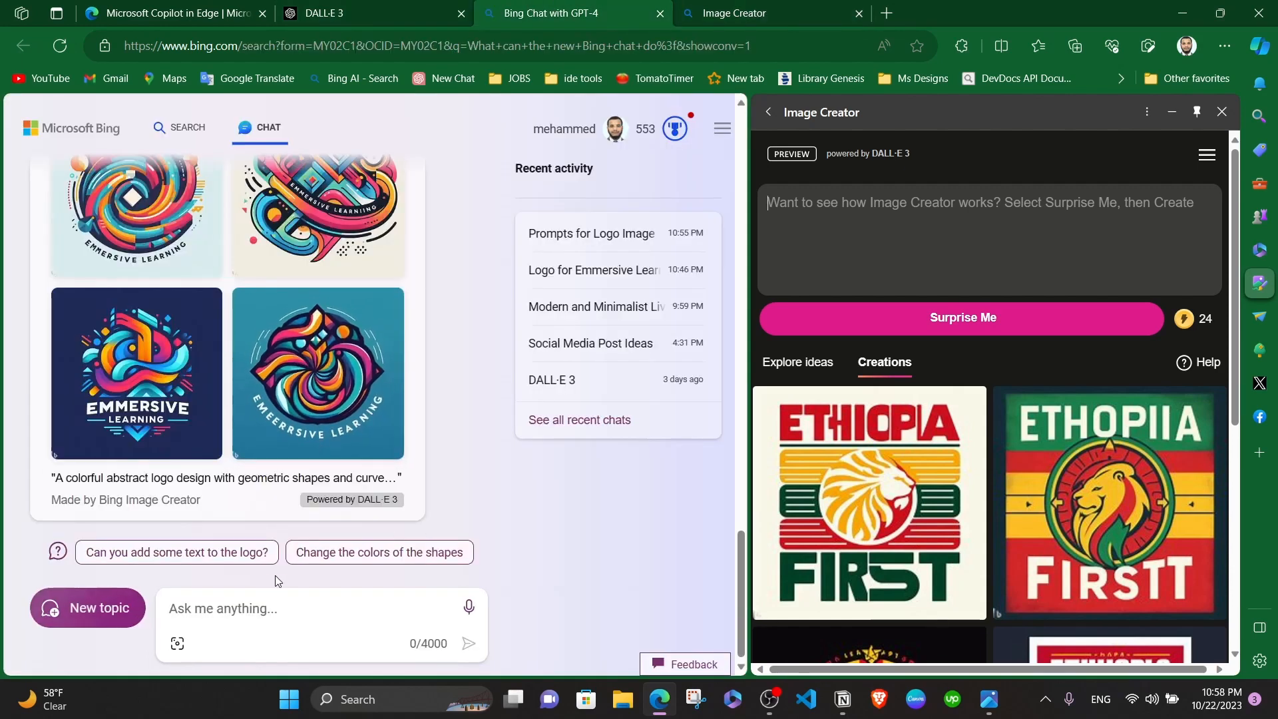
{"action": "left_click", "coordinate": [284, 612]}
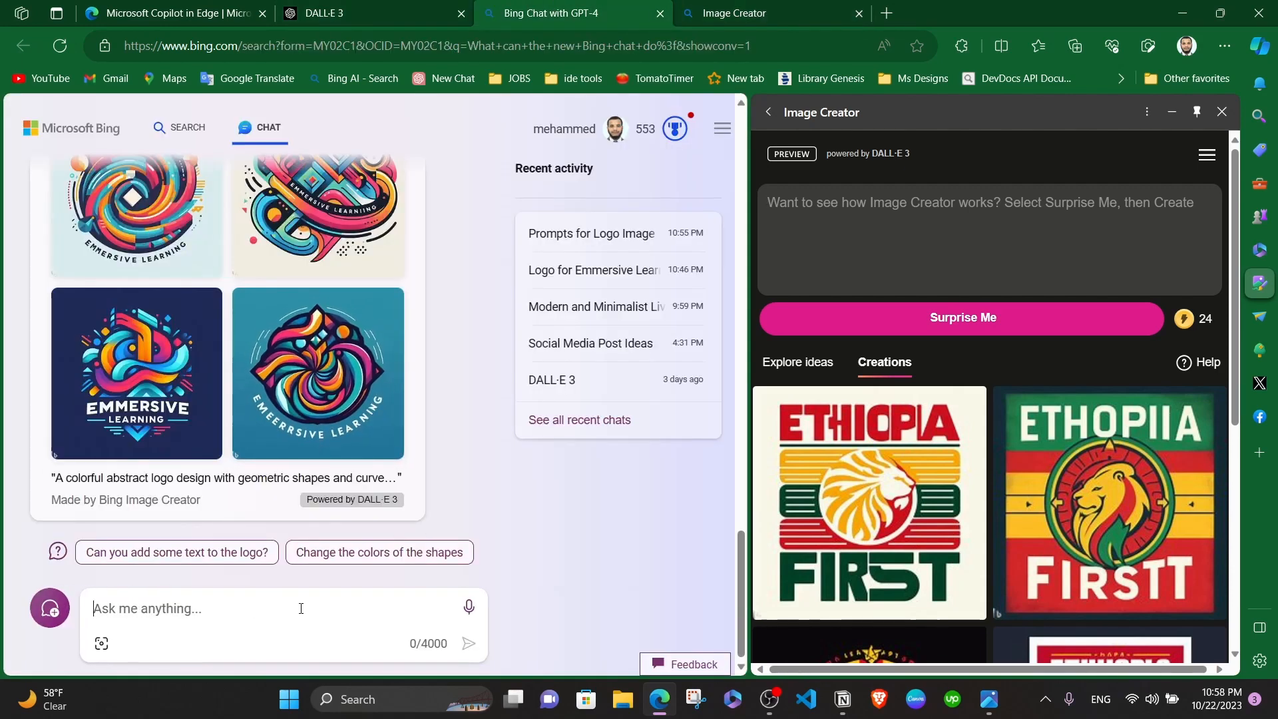
{"action": "type", "text": "create "}
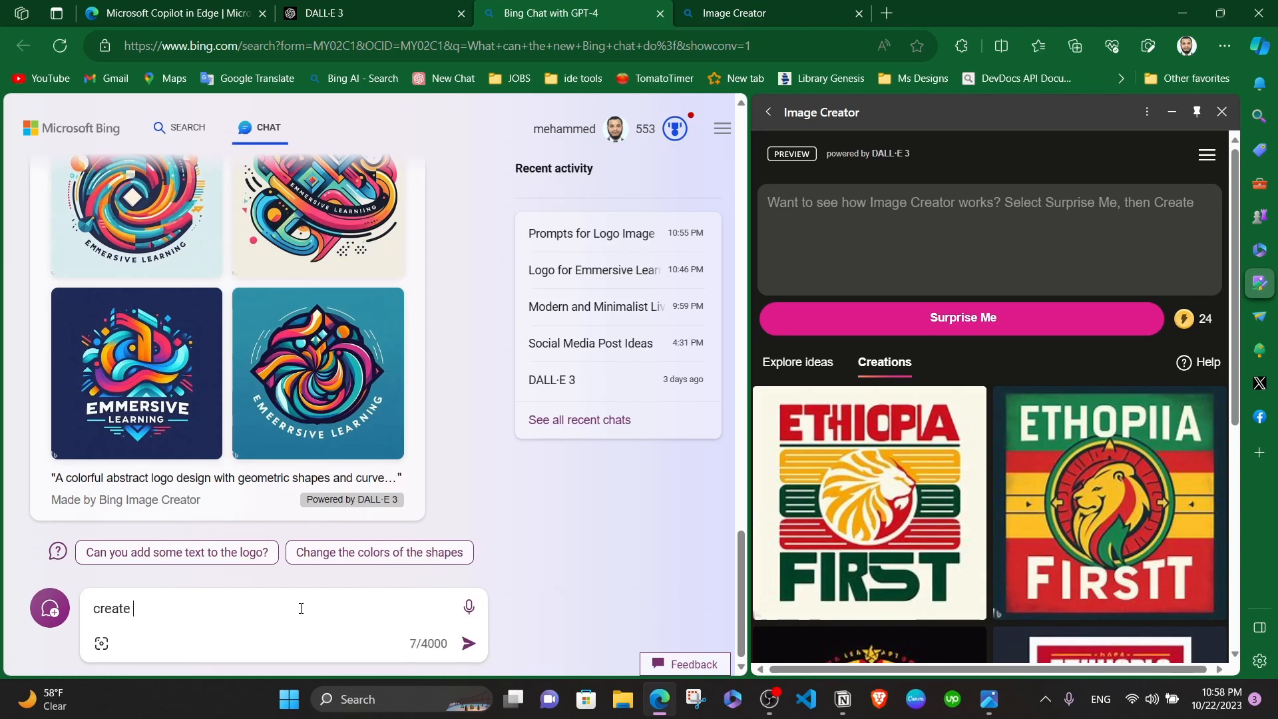
{"action": "type", "text": "some"}
{"action": "key", "text": "BackSpace"}
{"action": "key", "text": "BackSpace"}
{"action": "key", "text": "BackSpace"}
{"action": "key", "text": "BackSpace"}
{"action": "key", "text": "BackSpace"}
{"action": "key", "text": "BackSpace"}
{"action": "key", "text": "BackSpace"}
{"action": "key", "text": "BackSpace"}
{"action": "key", "text": "BackSpace"}
{"action": "key", "text": "BackSpace"}
{"action": "key", "text": "BackSpace"}
Step: Send Bing Chat the request: write prompts for dalle3 to create green landscape
{"action": "type", "text": "write po"}
{"action": "key", "text": "BackSpace"}
{"action": "type", "text": "rompts for"}
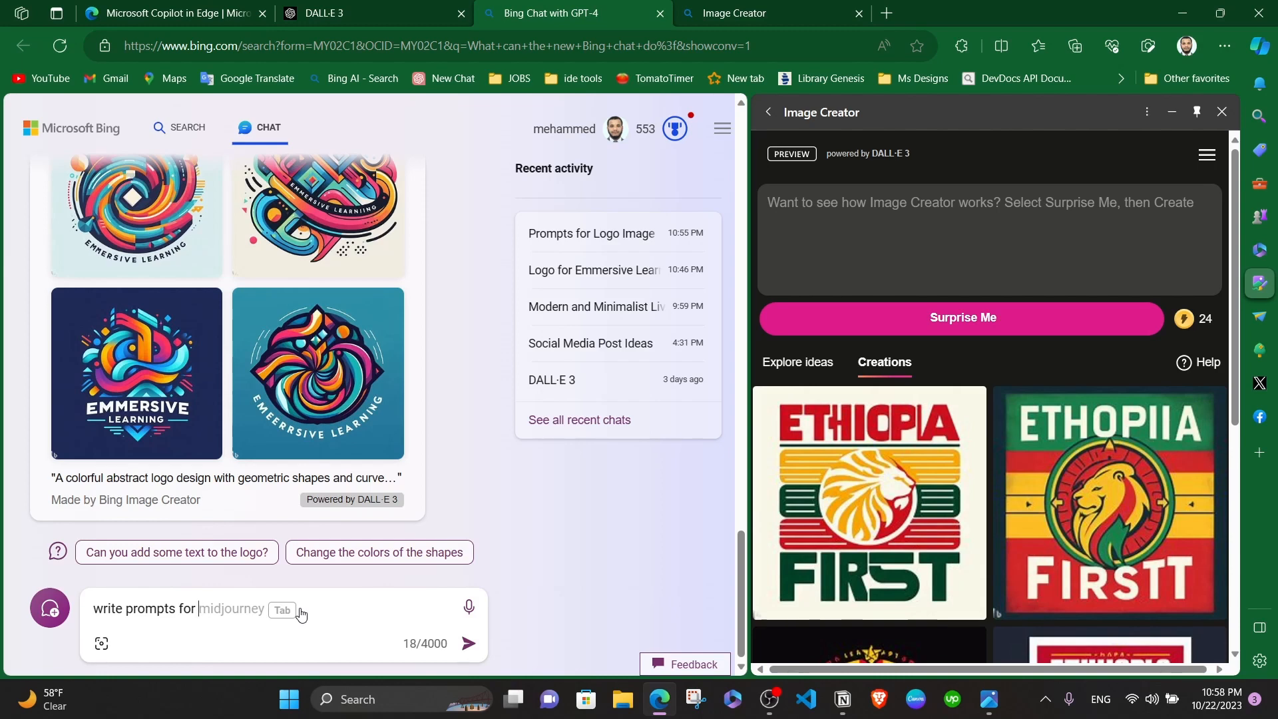
{"action": "type", "text": "dalle"}
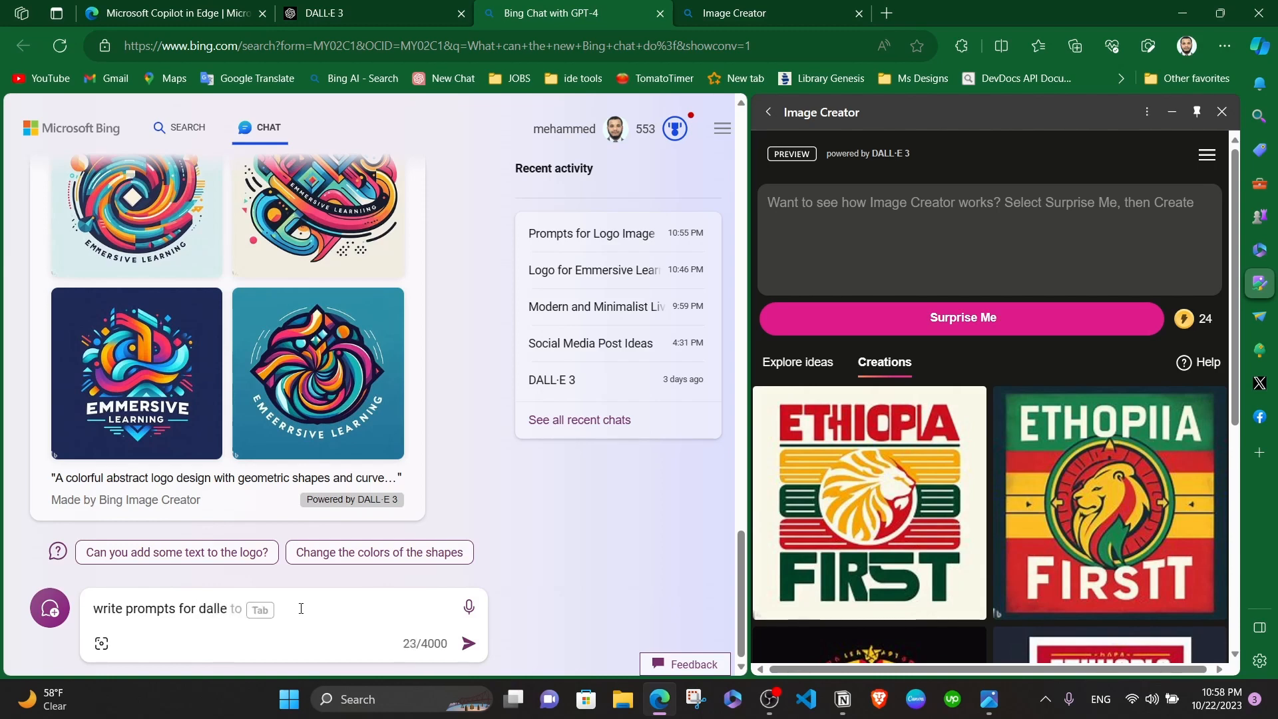
{"action": "type", "text": "3 tor"}
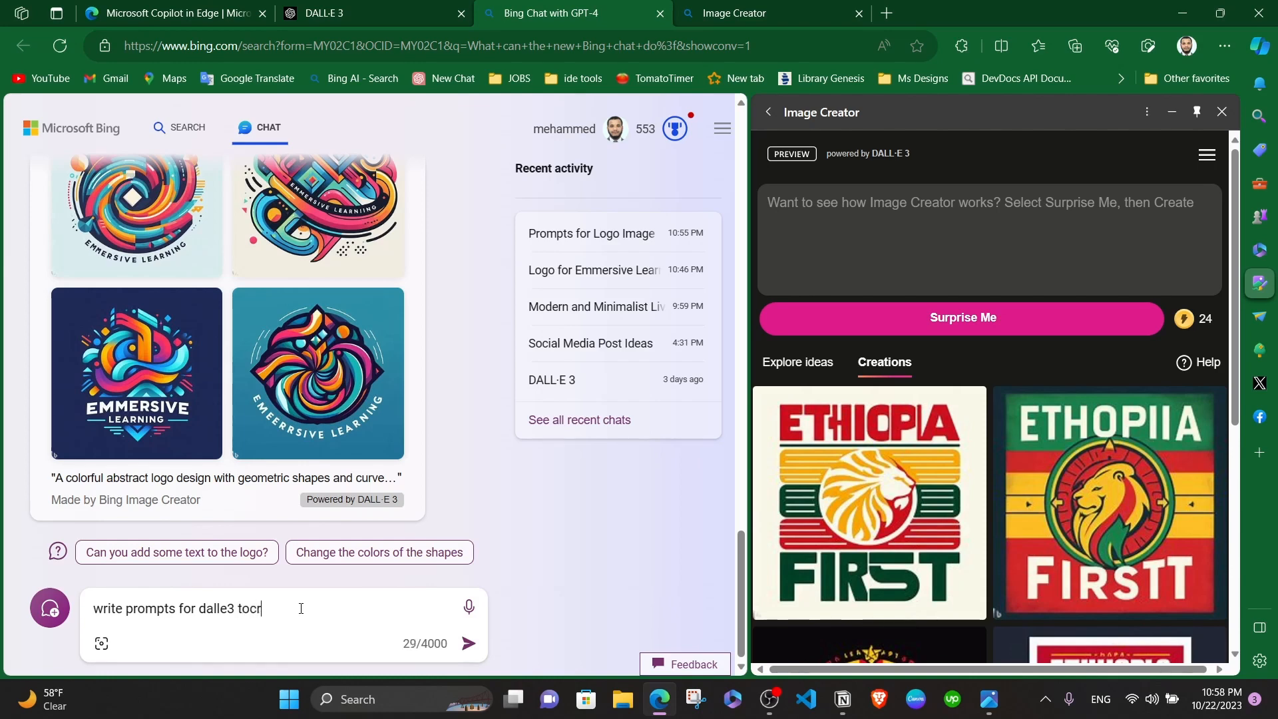
{"action": "key", "text": "BackSpace"}
{"action": "type", "text": "create green landscape"}
{"action": "key", "text": "Return"}
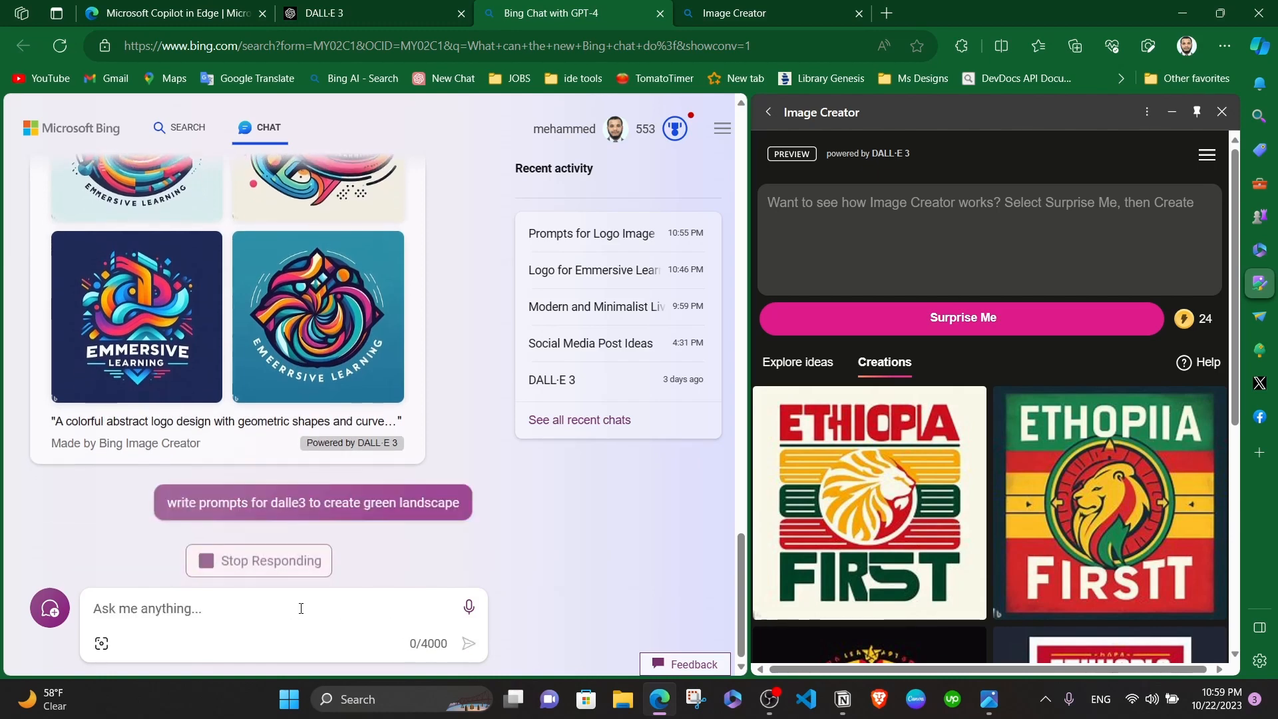
Step: Copy the suggested prompt "A garden with colorful flowers, butterflies, and a fountain." into Image Creator and start generating the images
{"action": "mouse_move", "coordinate": [435, 489]}
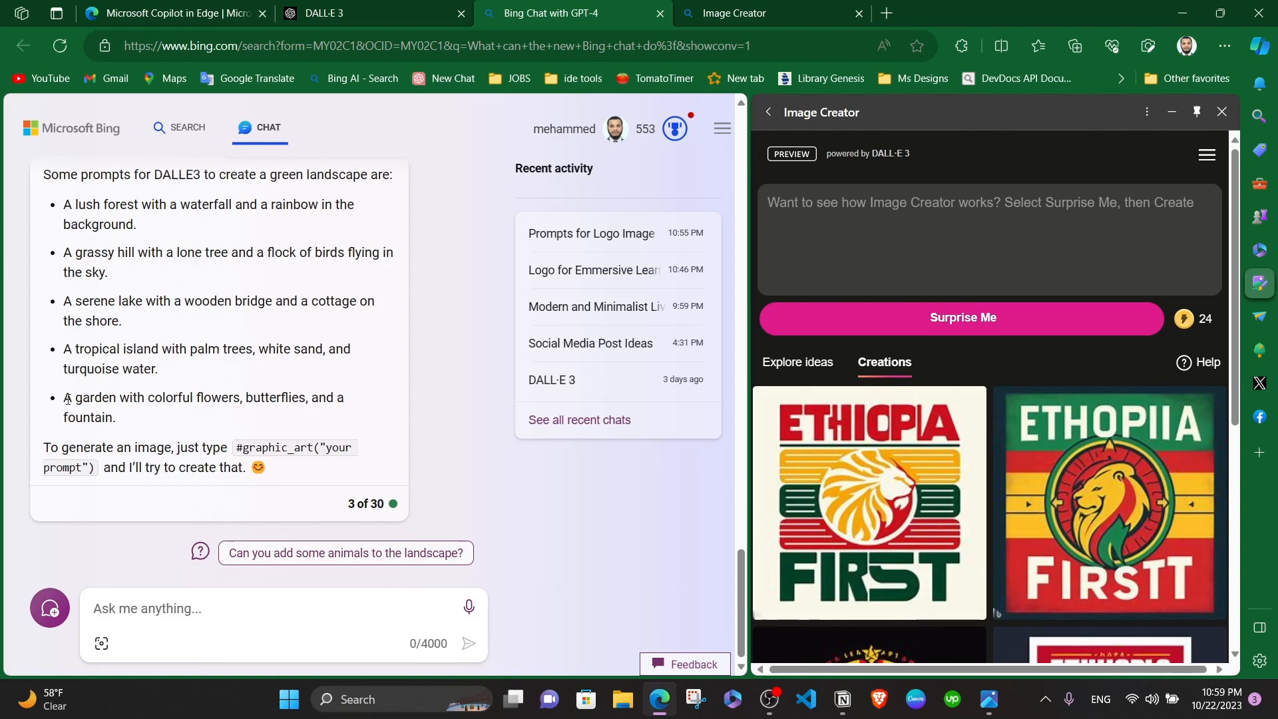
{"action": "left_click_drag", "start_coordinate": [68, 399], "coordinate": [120, 424]}
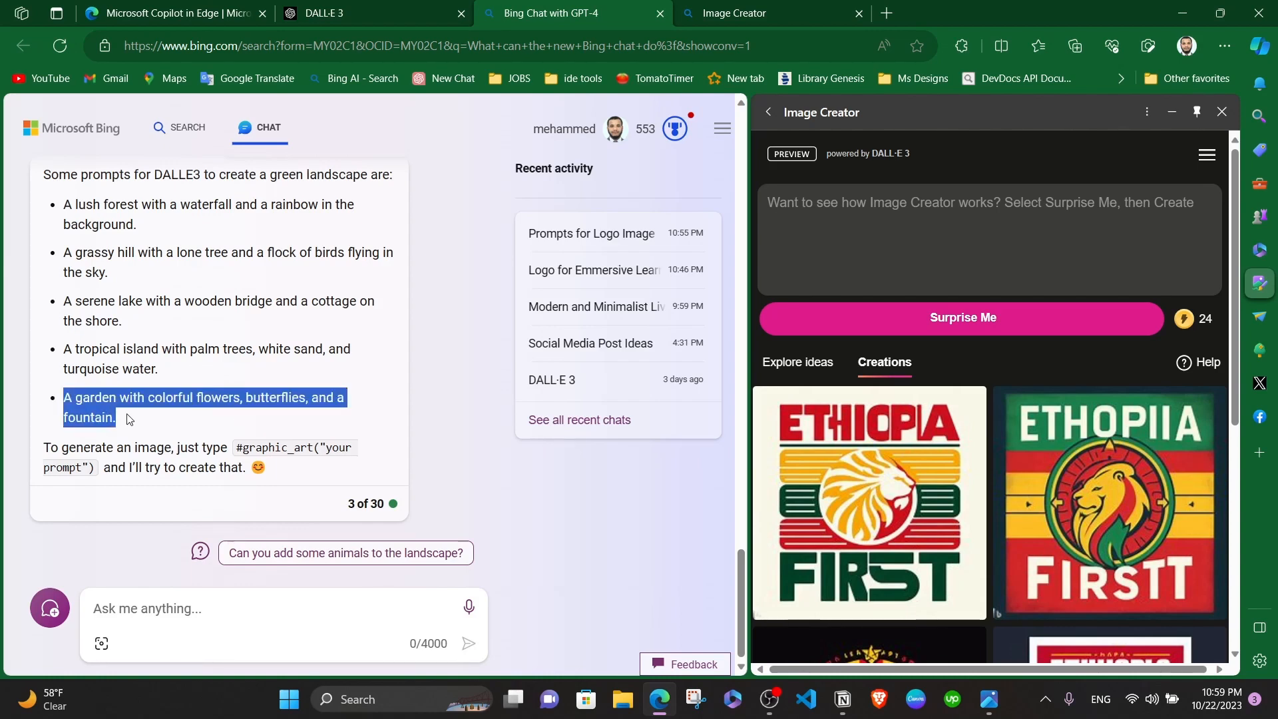
{"action": "key", "text": "ctrl+c"}
{"action": "left_click", "coordinate": [796, 207]}
{"action": "key", "text": "ctrl+v"}
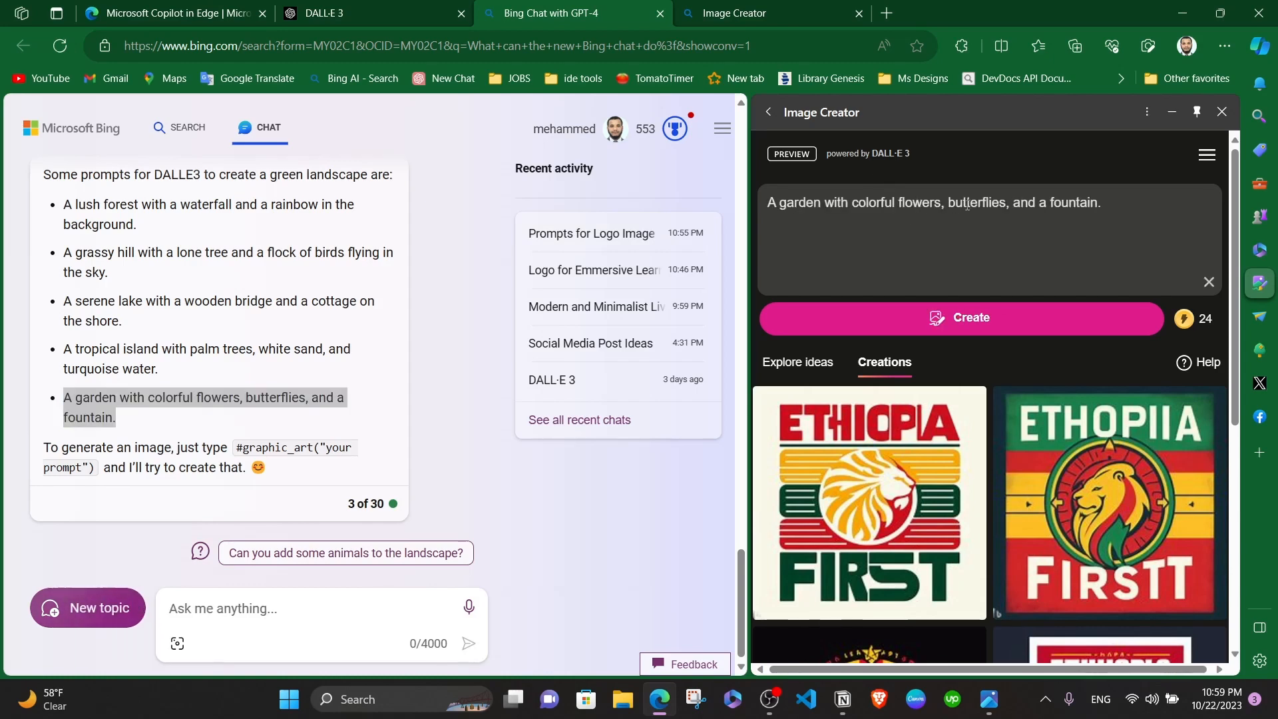
{"action": "left_click", "coordinate": [1009, 326]}
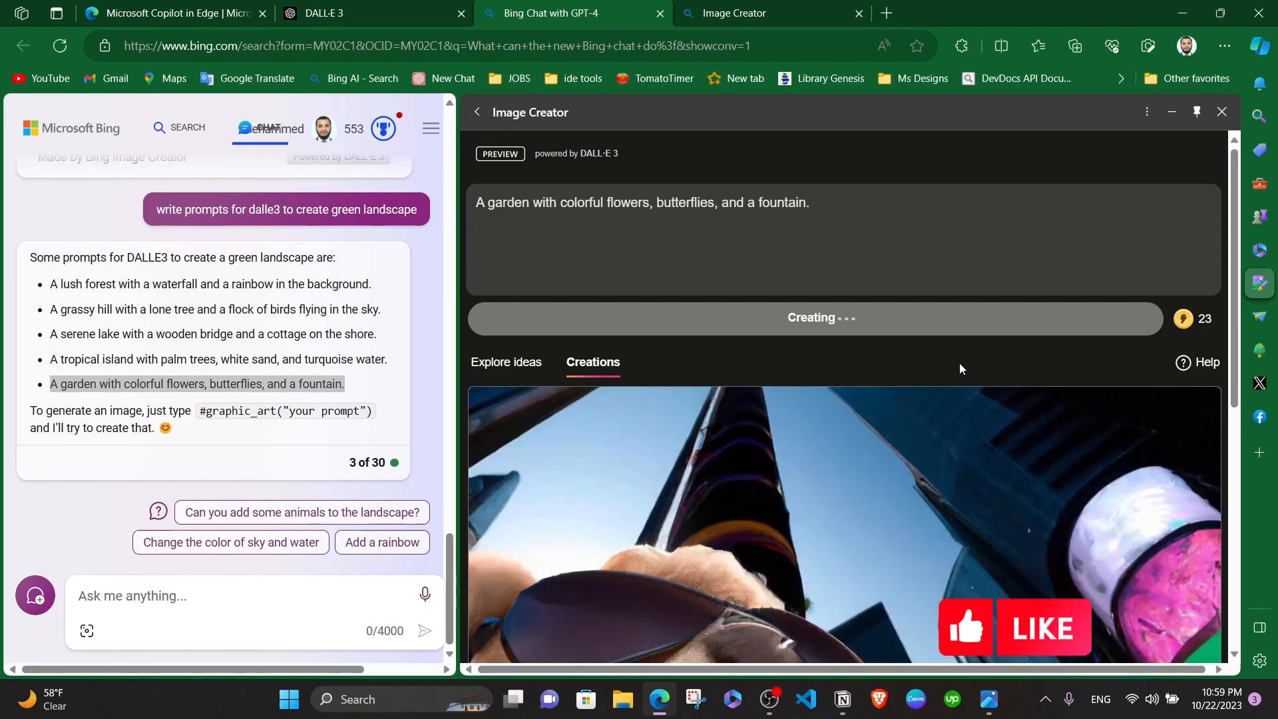
Step: Look through the generated garden images in Creations
{"action": "scroll", "coordinate": [905, 403], "scroll_direction": "down", "scroll_amount": 3}
{"action": "scroll", "coordinate": [903, 390], "scroll_direction": "up", "scroll_amount": 5}
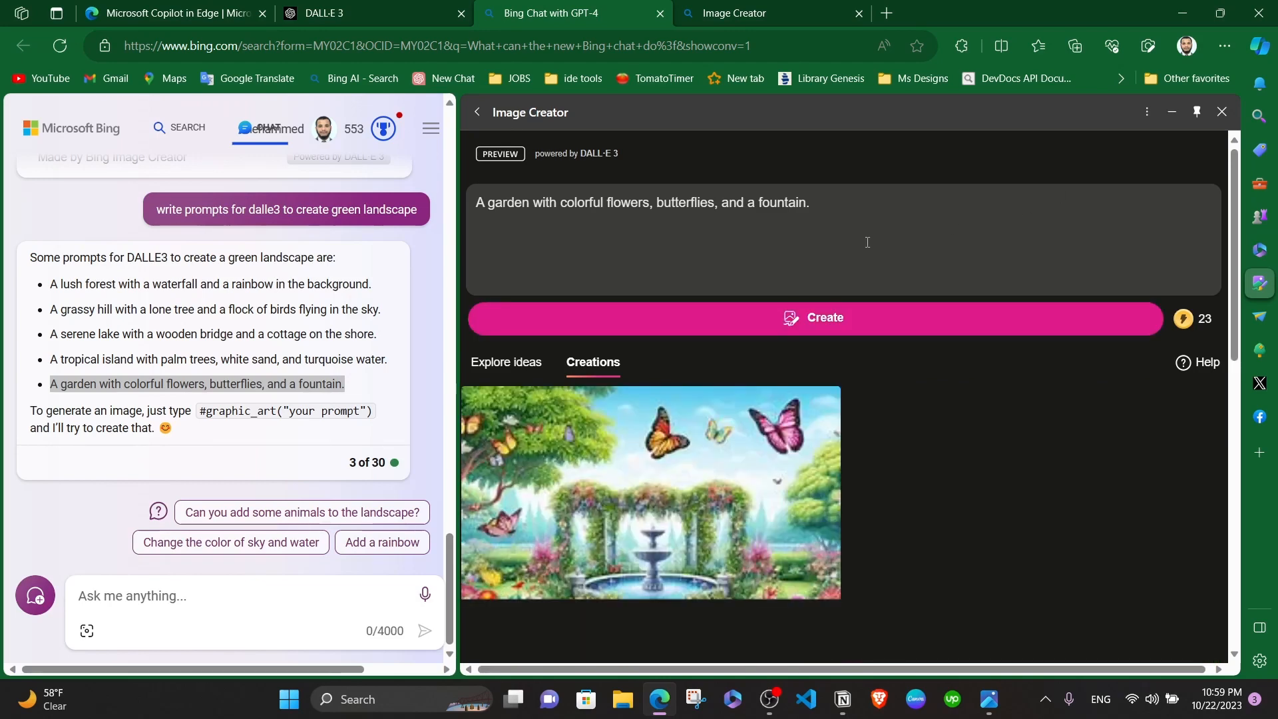
{"action": "scroll", "coordinate": [842, 427], "scroll_direction": "down", "scroll_amount": 1}
{"action": "scroll", "coordinate": [842, 427], "scroll_direction": "down", "scroll_amount": 2}
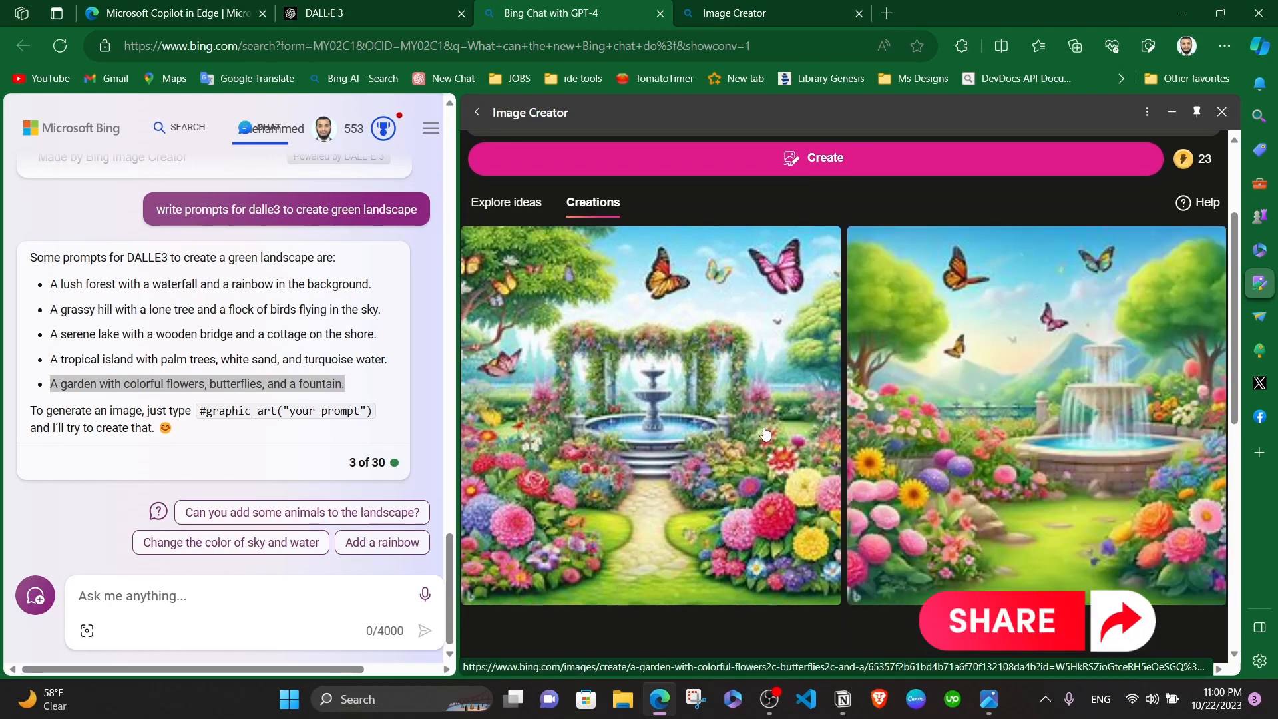
{"action": "scroll", "coordinate": [875, 465], "scroll_direction": "down", "scroll_amount": 6}
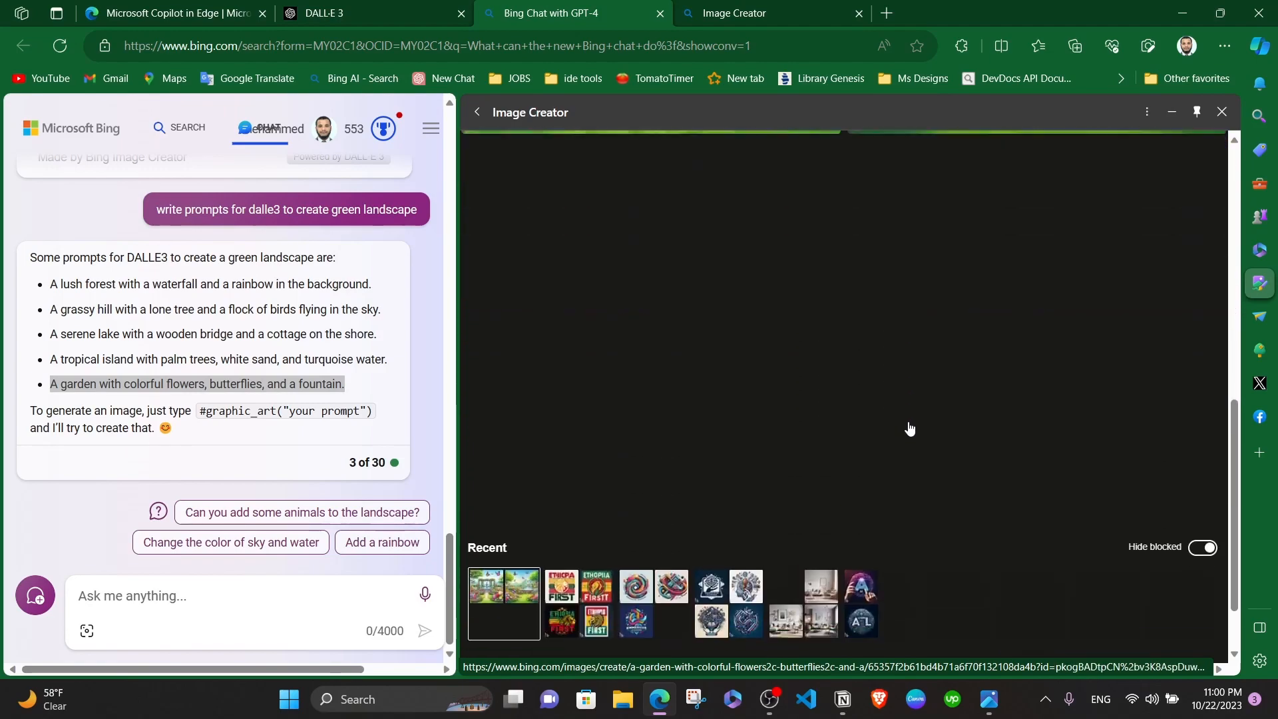
{"action": "scroll", "coordinate": [910, 431], "scroll_direction": "up", "scroll_amount": 7}
{"action": "scroll", "coordinate": [717, 455], "scroll_direction": "down", "scroll_amount": 2}
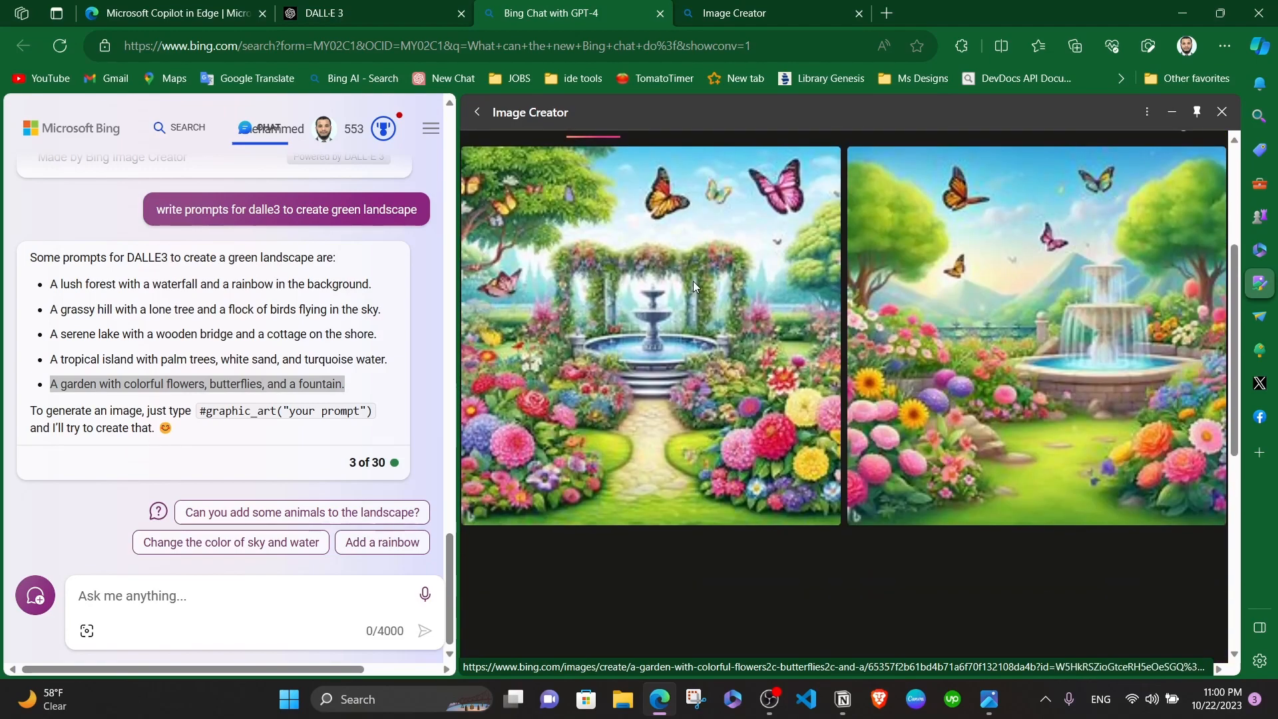
Step: Open the garden image with the flower-covered pergola behind the fountain on its own page
{"action": "left_click", "coordinate": [693, 281]}
{"action": "scroll", "coordinate": [665, 299], "scroll_direction": "up", "scroll_amount": 3}
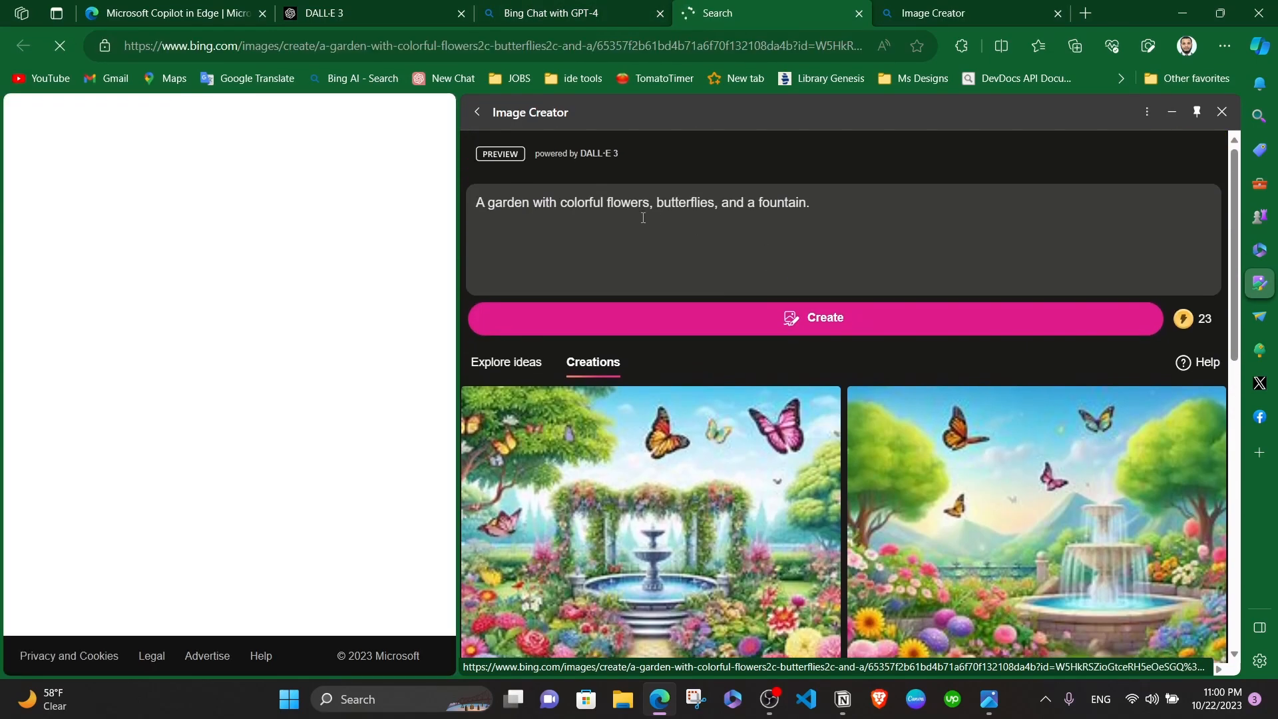
{"action": "scroll", "coordinate": [633, 299], "scroll_direction": "down", "scroll_amount": 3}
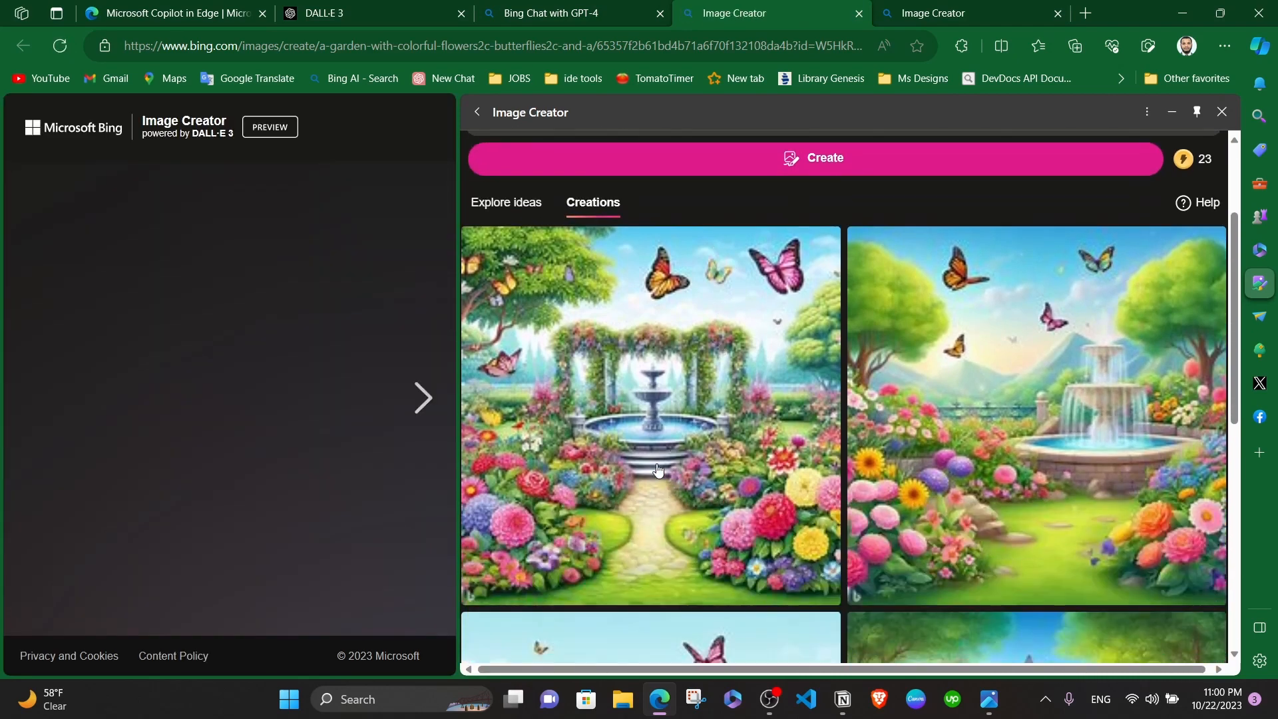
{"action": "scroll", "coordinate": [698, 413], "scroll_direction": "up", "scroll_amount": 3}
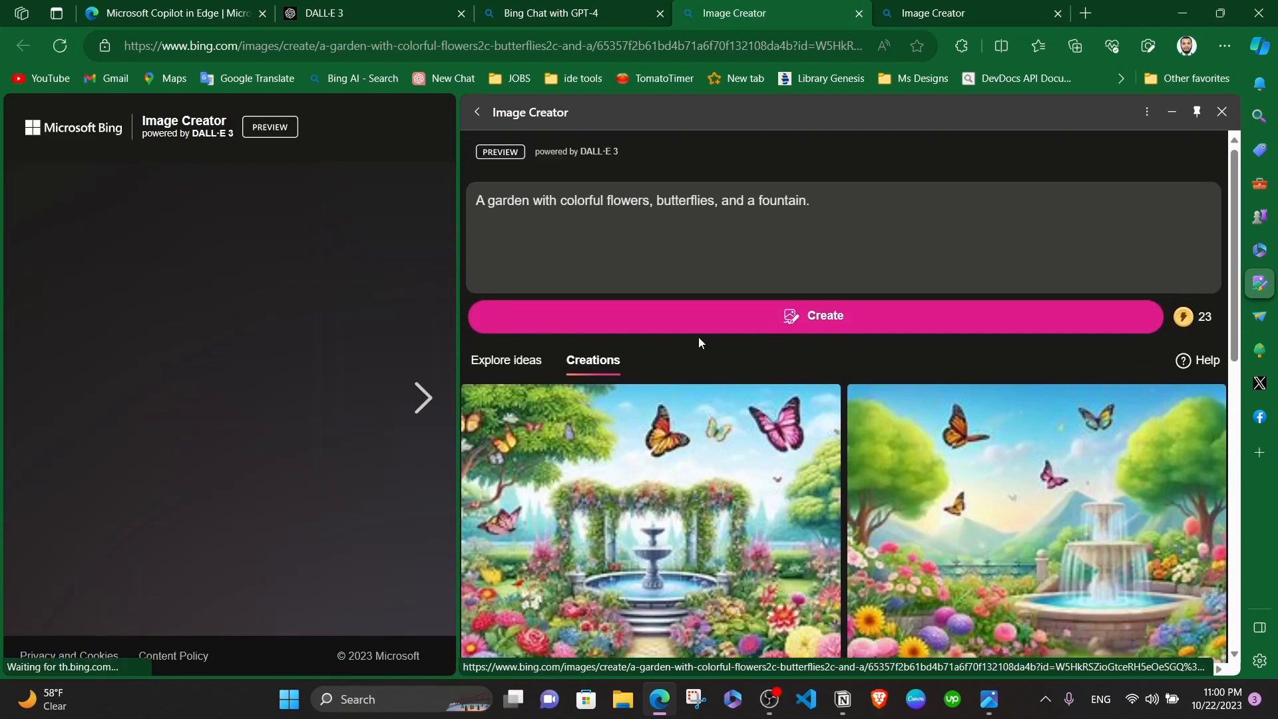
{"action": "scroll", "coordinate": [757, 459], "scroll_direction": "down", "scroll_amount": 1}
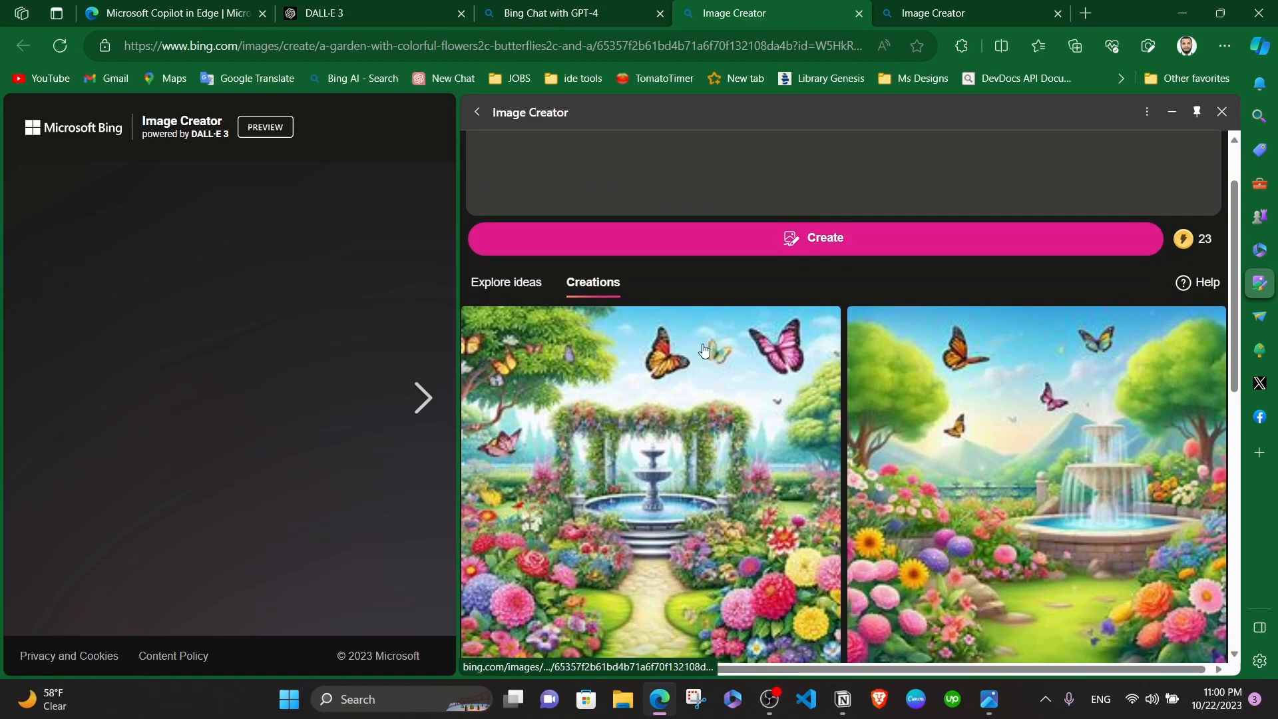
{"action": "scroll", "coordinate": [853, 205], "scroll_direction": "up", "scroll_amount": 1}
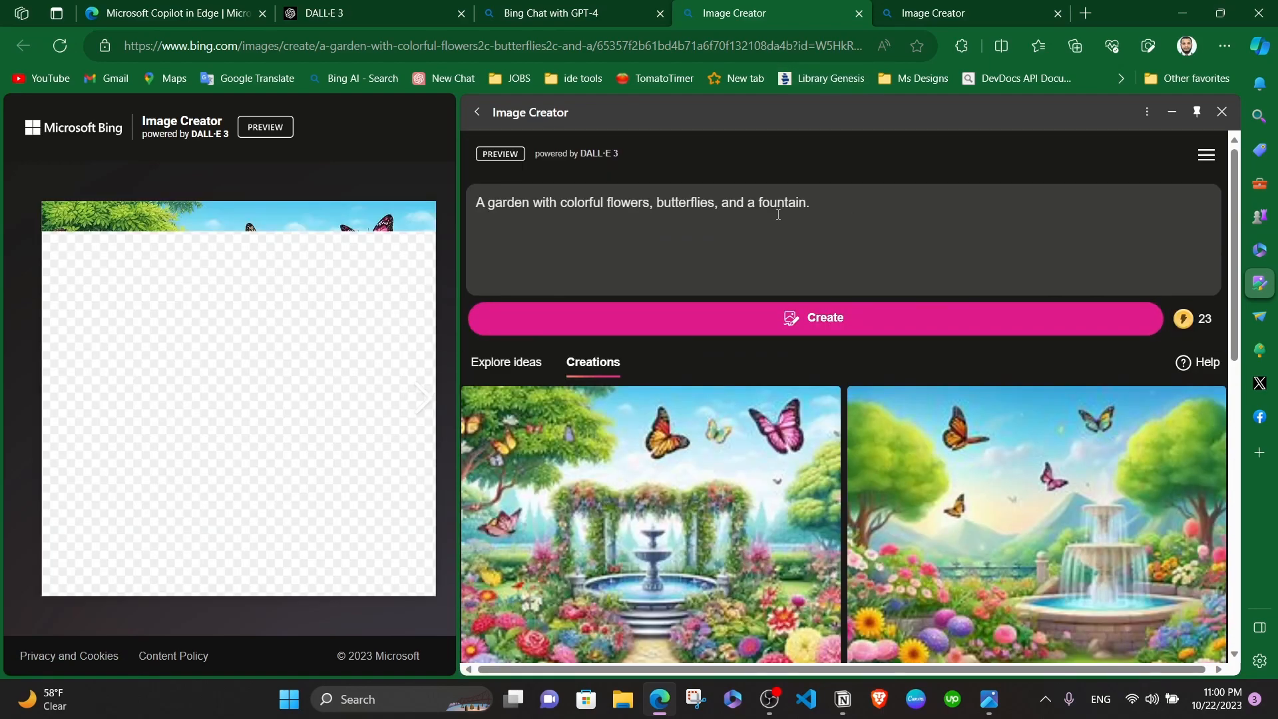
Step: Narrow the Image Creator side pane to give the opened garden image page more room, and look over the generated garden images
{"action": "scroll", "coordinate": [639, 328], "scroll_direction": "down", "scroll_amount": 3}
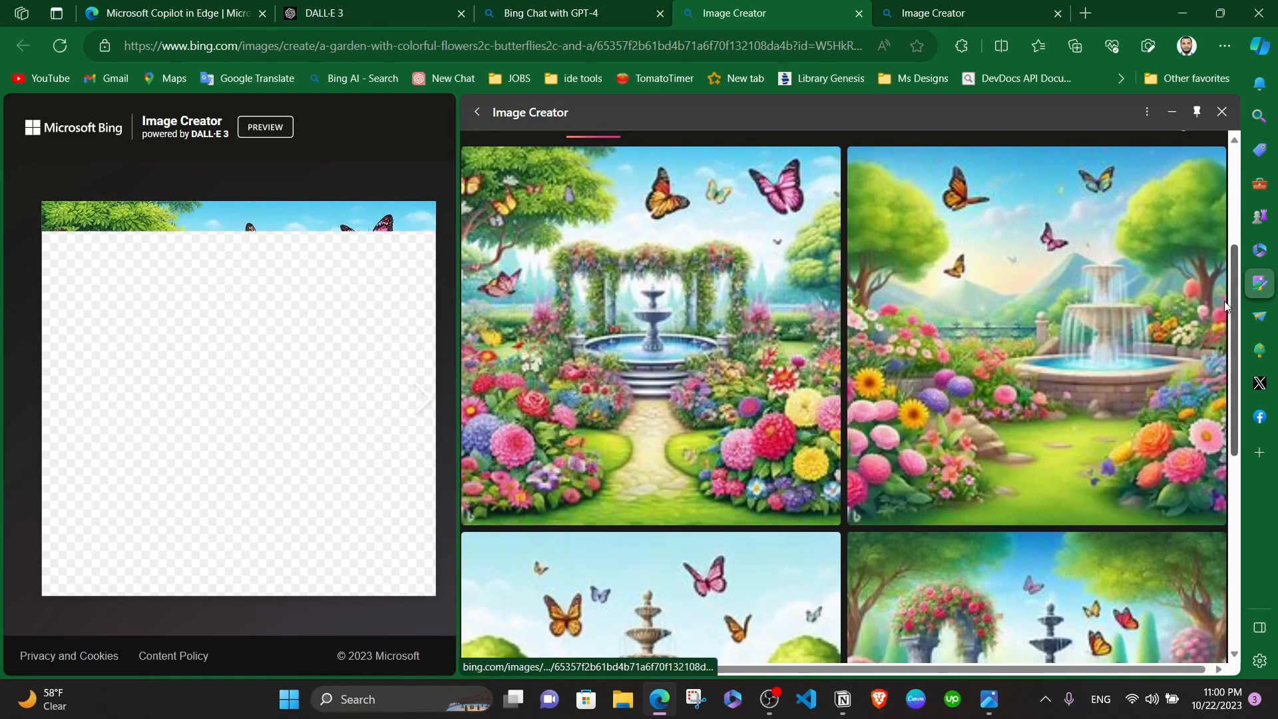
{"action": "scroll", "coordinate": [698, 385], "scroll_direction": "up", "scroll_amount": 3}
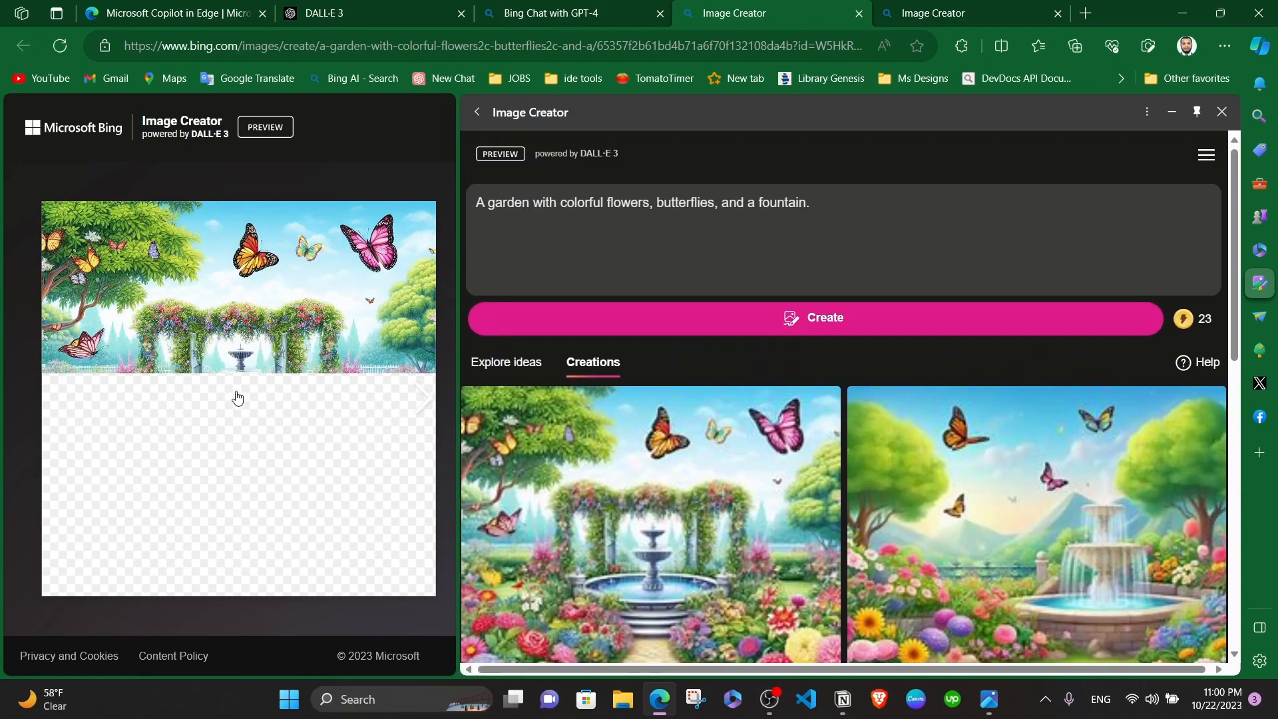
{"action": "left_click_drag", "start_coordinate": [659, 358], "coordinate": [784, 359]}
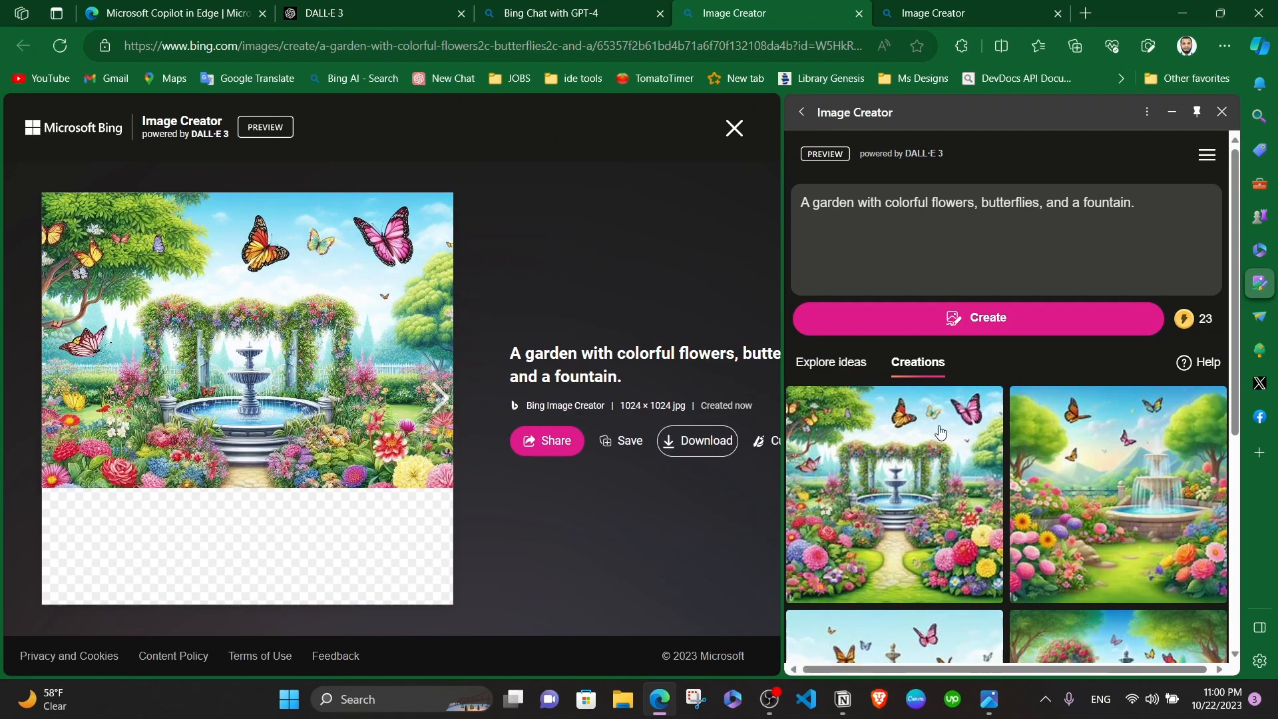
{"action": "scroll", "coordinate": [961, 402], "scroll_direction": "down", "scroll_amount": 5}
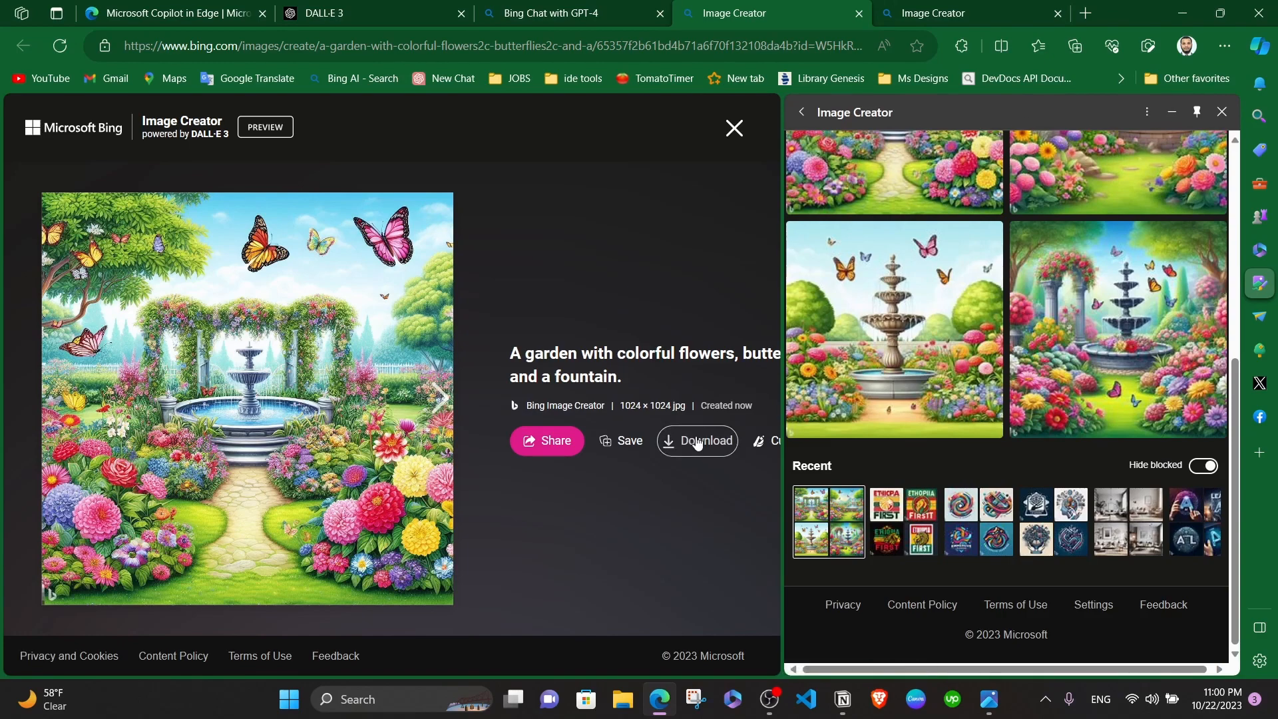
{"action": "scroll", "coordinate": [807, 285], "scroll_direction": "up", "scroll_amount": 10}
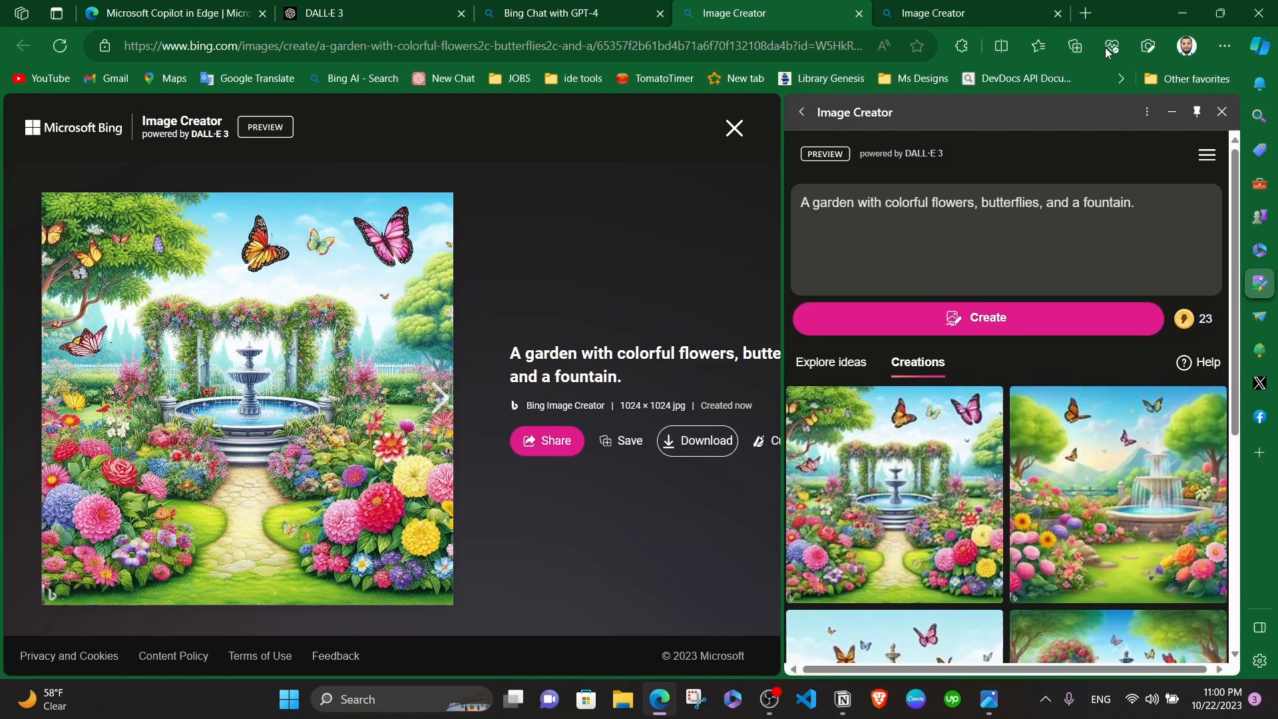
{"action": "scroll", "coordinate": [978, 280], "scroll_direction": "down", "scroll_amount": 10}
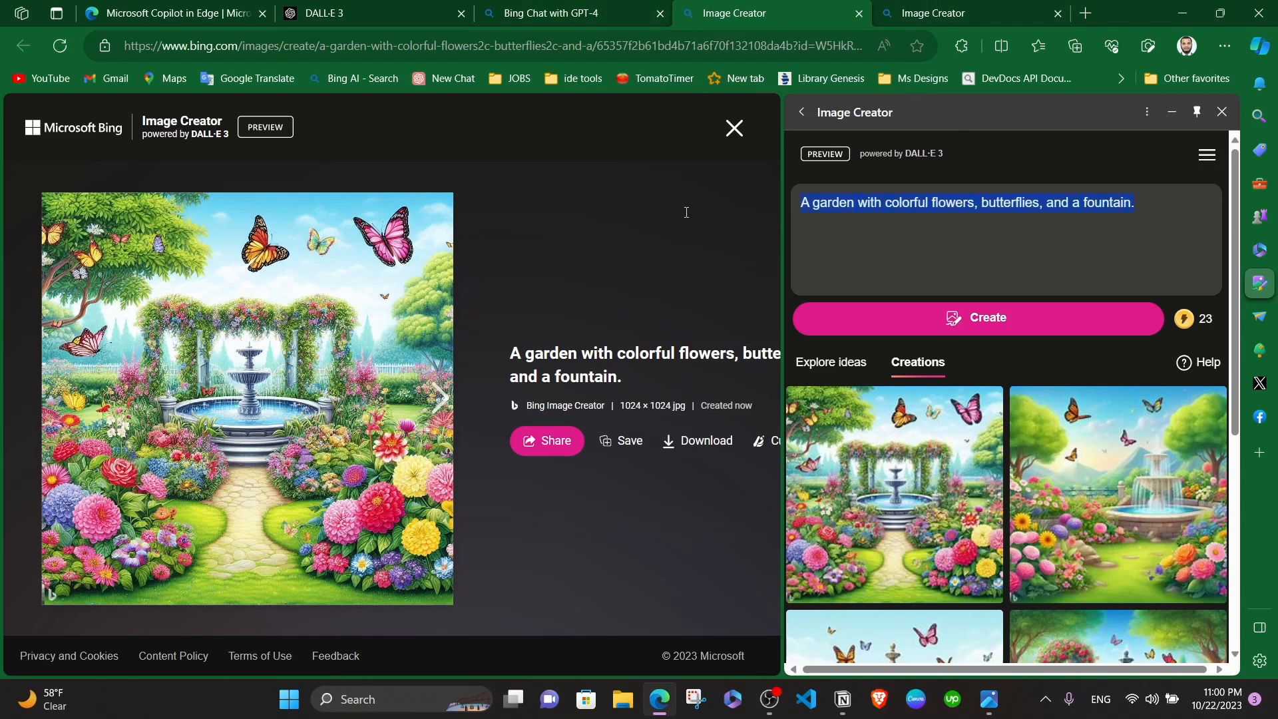
Step: Replace the Image Creator prompt with "create a smiling moon meme" and start generating the images
{"action": "key", "text": "BackSpace"}
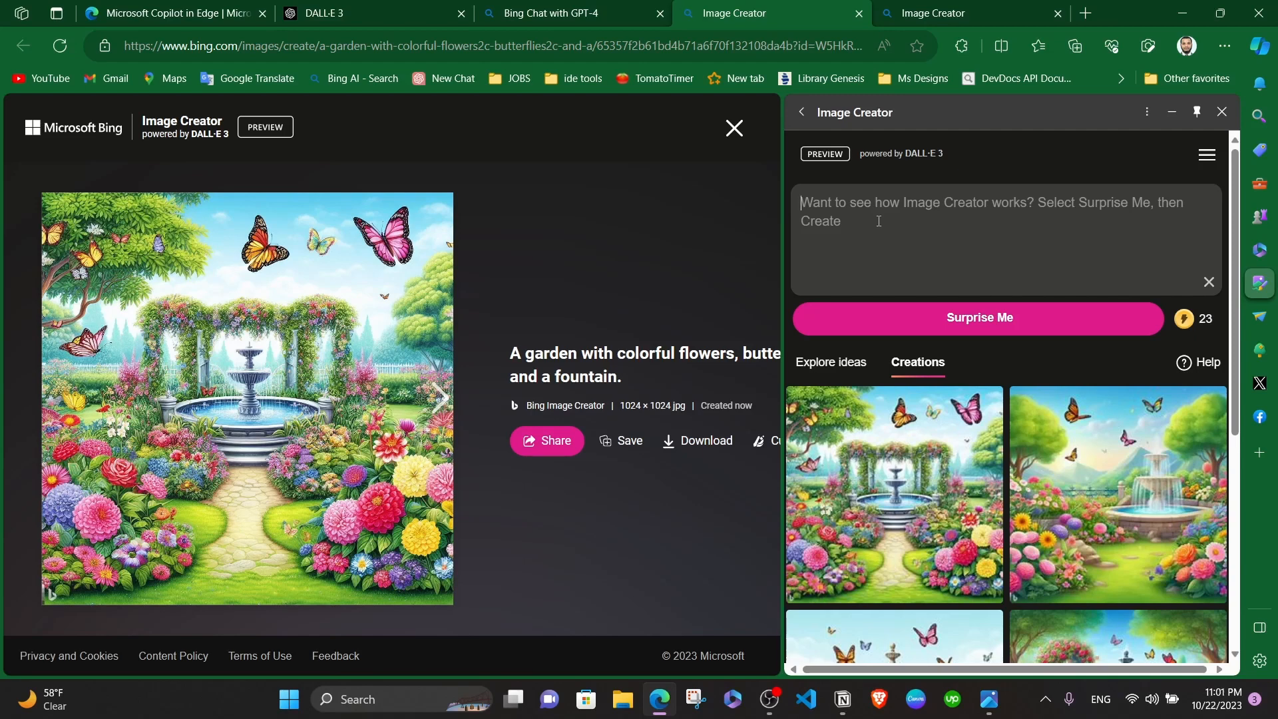
{"action": "type", "text": "create a smili"}
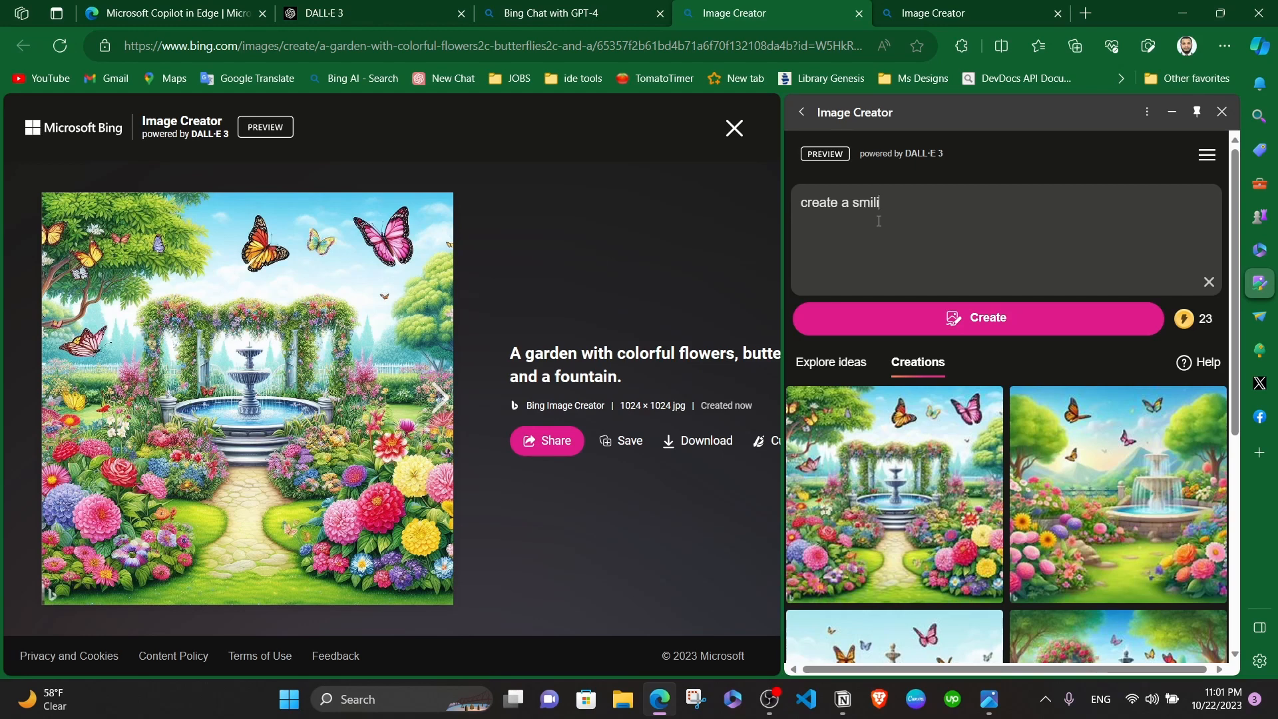
{"action": "type", "text": "ng moon meme"}
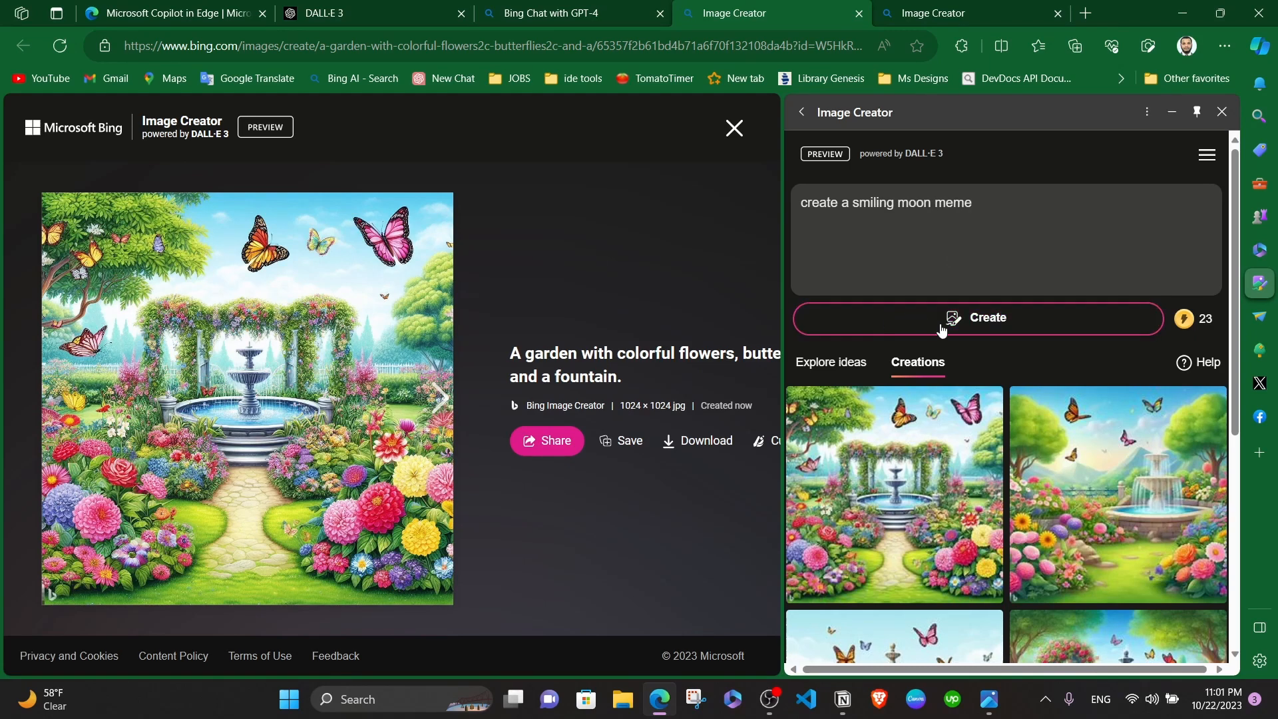
{"action": "left_click", "coordinate": [940, 326]}
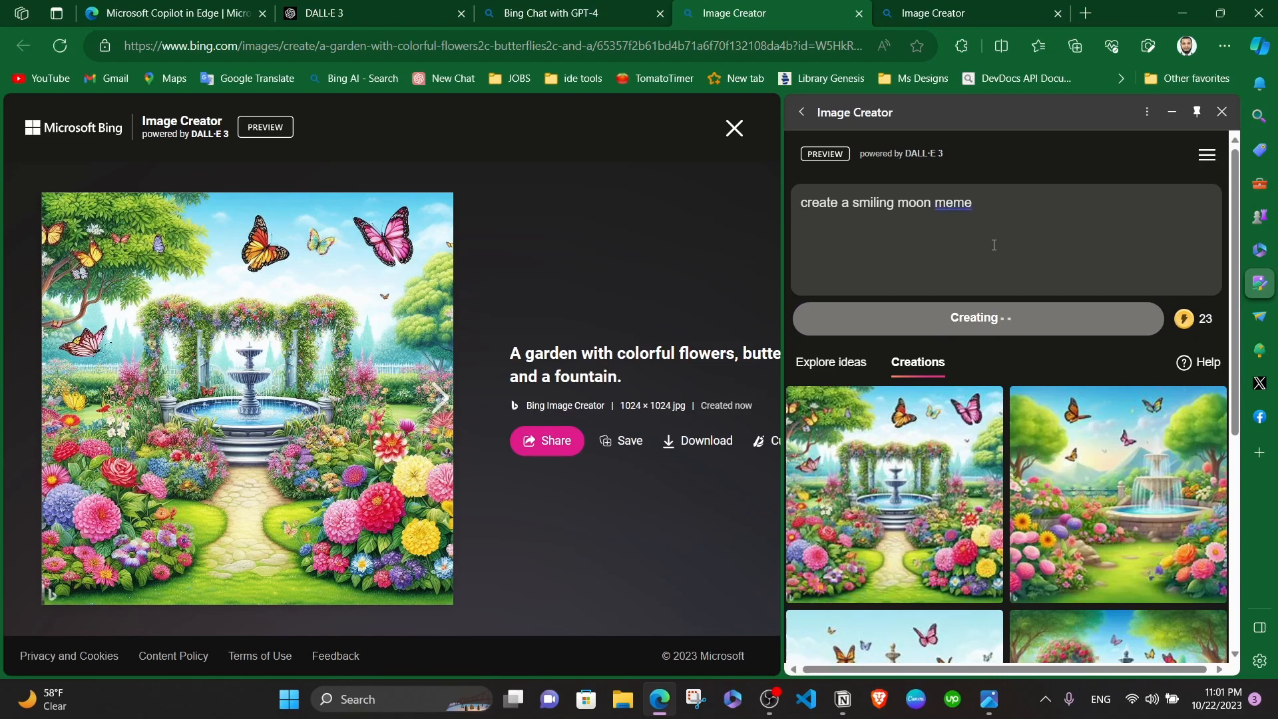
Step: Look through the generated smiling moon memes in Creations
{"action": "scroll", "coordinate": [1024, 428], "scroll_direction": "down", "scroll_amount": 2}
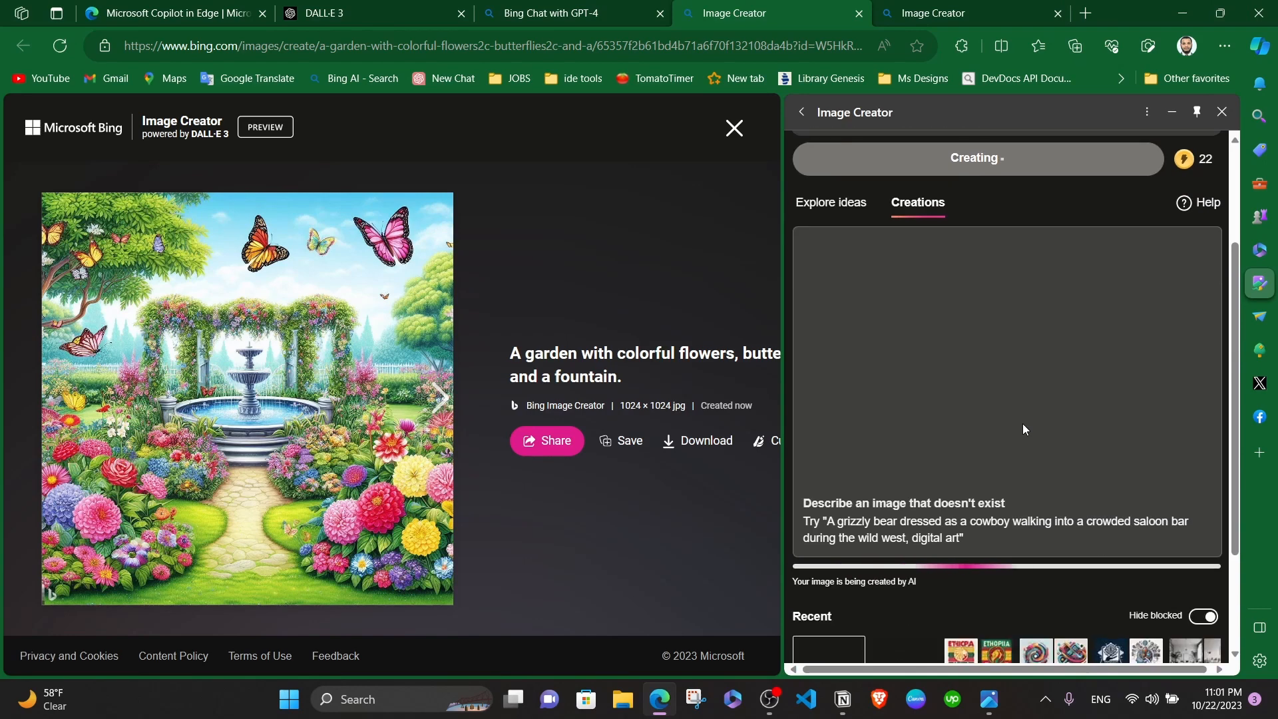
{"action": "scroll", "coordinate": [1022, 423], "scroll_direction": "up", "scroll_amount": 2}
{"action": "scroll", "coordinate": [1022, 423], "scroll_direction": "down", "scroll_amount": 4}
{"action": "scroll", "coordinate": [1022, 424], "scroll_direction": "up", "scroll_amount": 4}
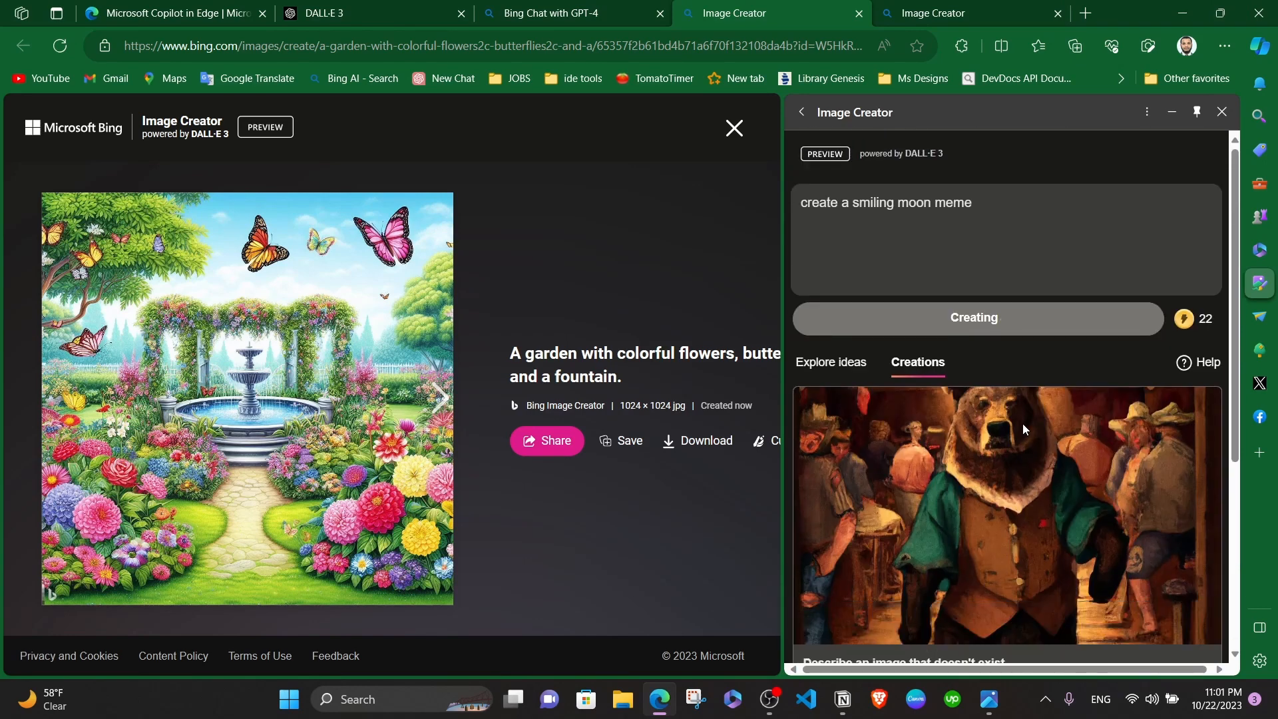
{"action": "scroll", "coordinate": [961, 370], "scroll_direction": "down", "scroll_amount": 3}
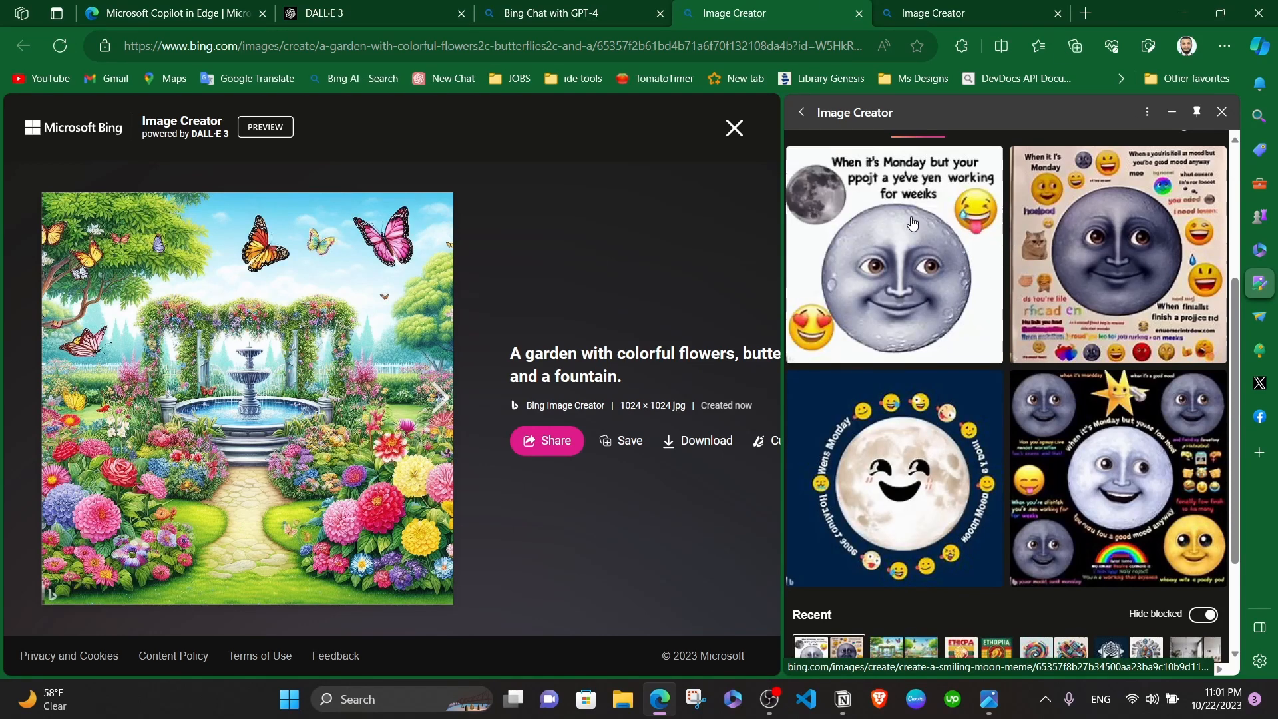
{"action": "scroll", "coordinate": [929, 353], "scroll_direction": "up", "scroll_amount": 2}
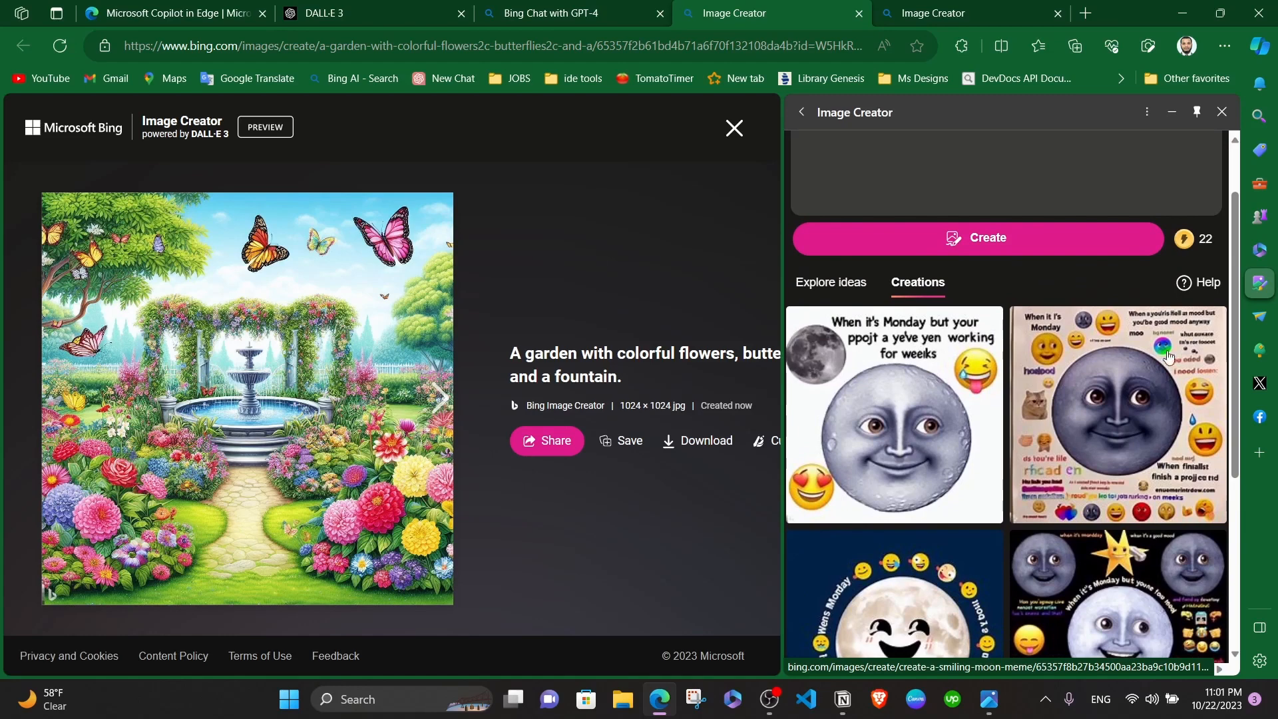
{"action": "scroll", "coordinate": [945, 333], "scroll_direction": "down", "scroll_amount": 1}
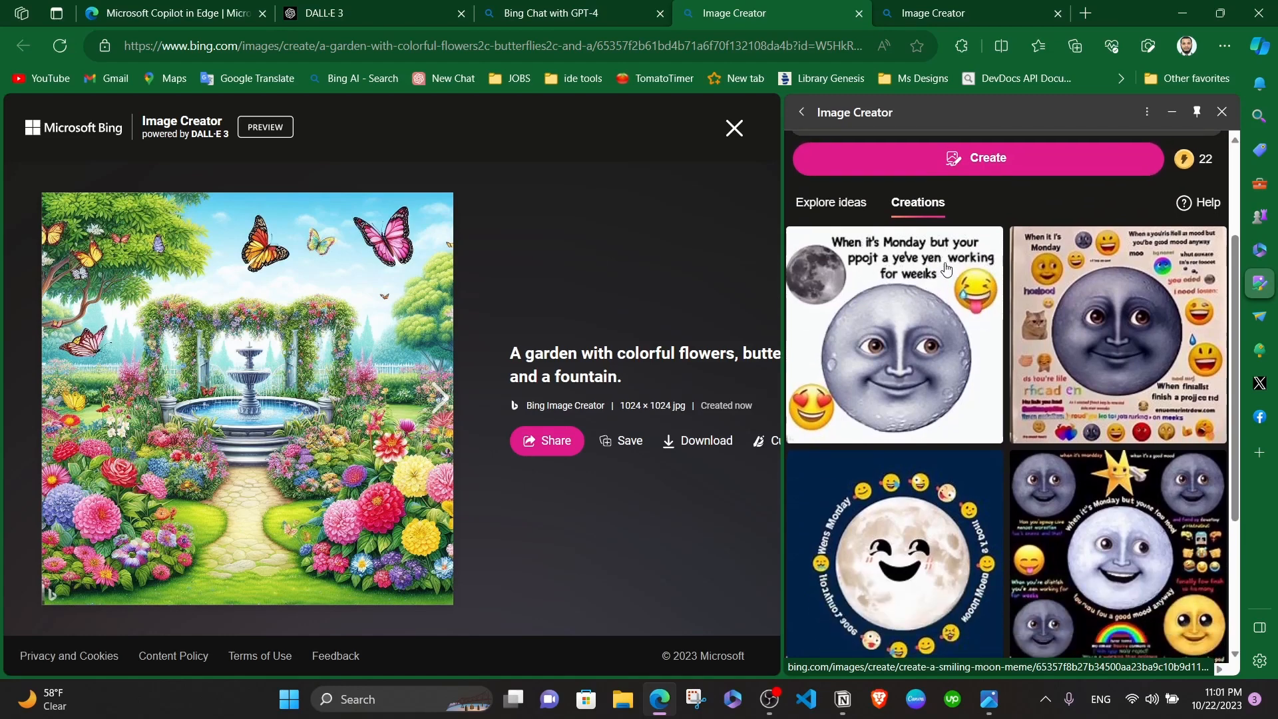
{"action": "scroll", "coordinate": [907, 279], "scroll_direction": "down", "scroll_amount": 1}
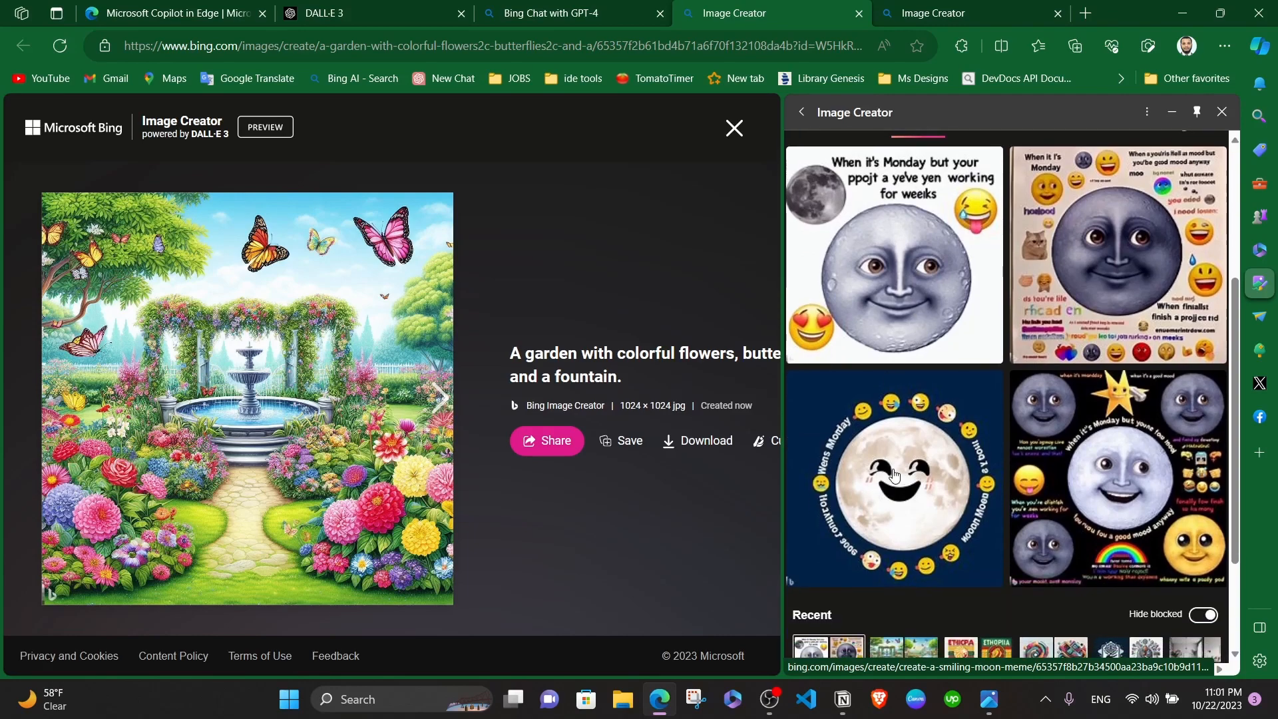
{"action": "scroll", "coordinate": [894, 473], "scroll_direction": "down", "scroll_amount": 2}
{"action": "scroll", "coordinate": [945, 338], "scroll_direction": "up", "scroll_amount": 2}
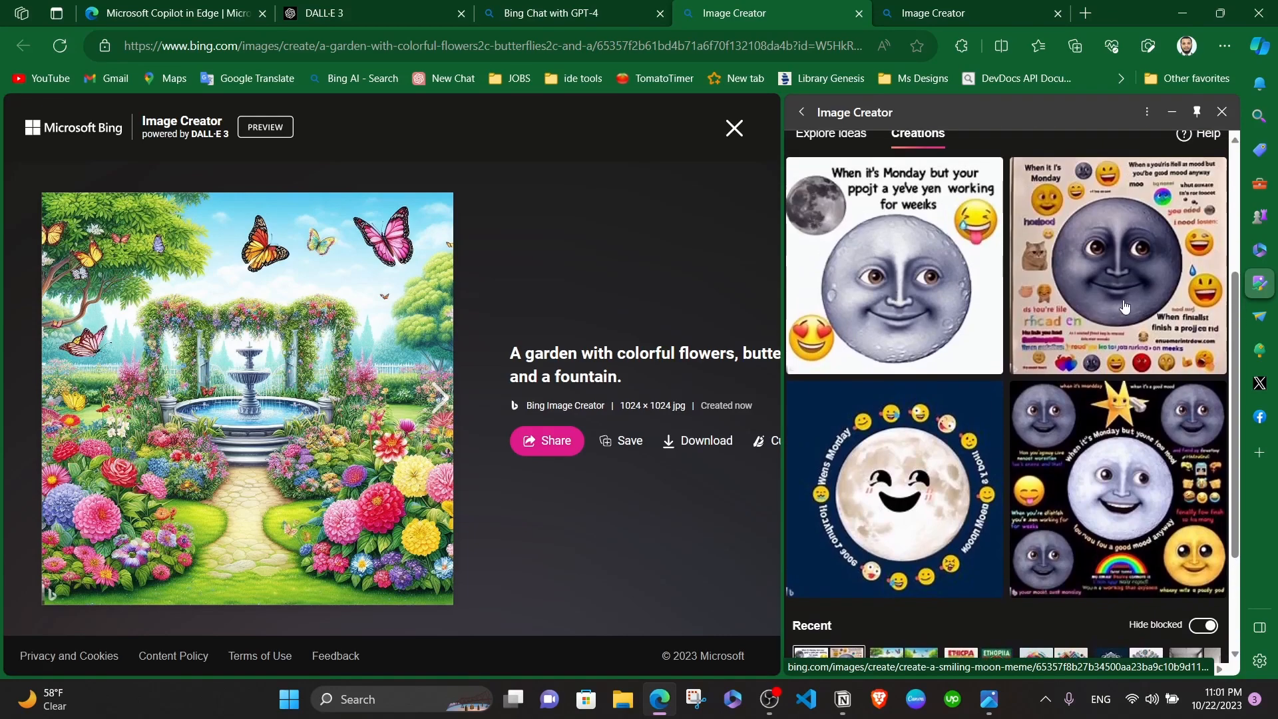
{"action": "scroll", "coordinate": [932, 319], "scroll_direction": "down", "scroll_amount": 3}
Step: Open the smiling moon meme with the dark blue background and ring of emojis on its own page
{"action": "left_click", "coordinate": [907, 309]}
{"action": "scroll", "coordinate": [909, 287], "scroll_direction": "up", "scroll_amount": 5}
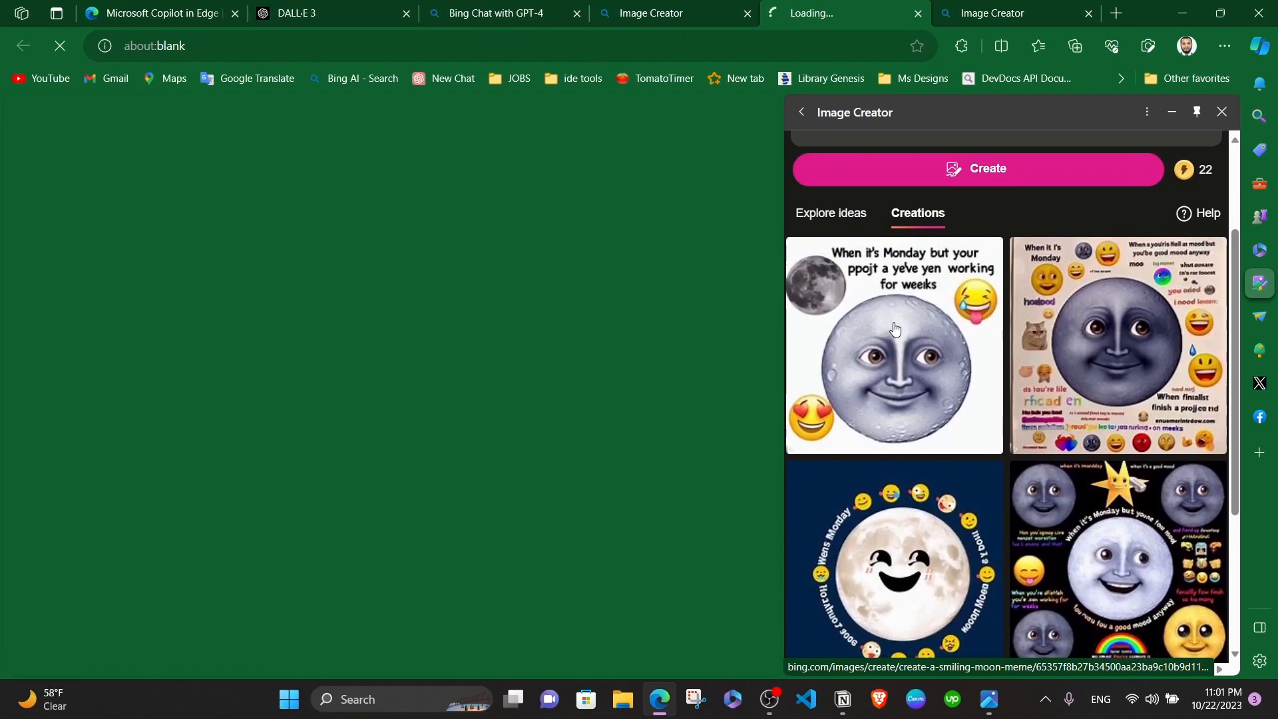
{"action": "scroll", "coordinate": [978, 397], "scroll_direction": "down", "scroll_amount": 5}
{"action": "scroll", "coordinate": [978, 398], "scroll_direction": "up", "scroll_amount": 3}
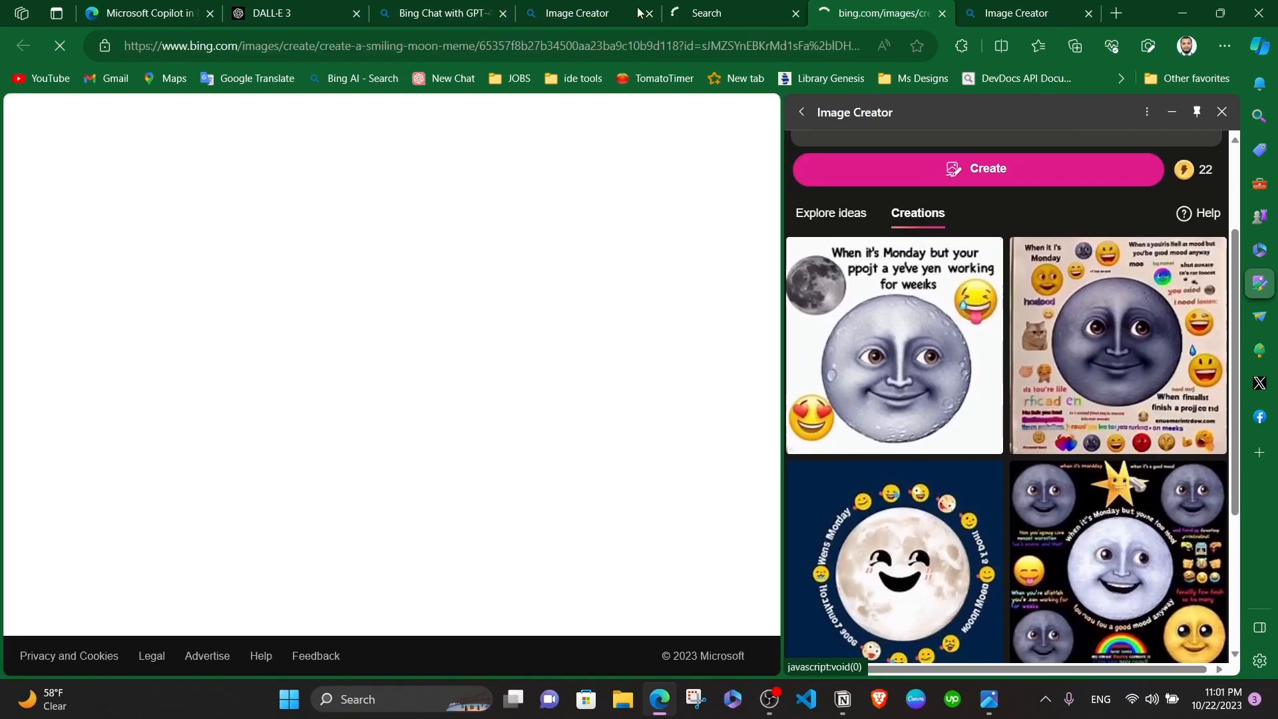
{"action": "left_click", "coordinate": [730, 8]}
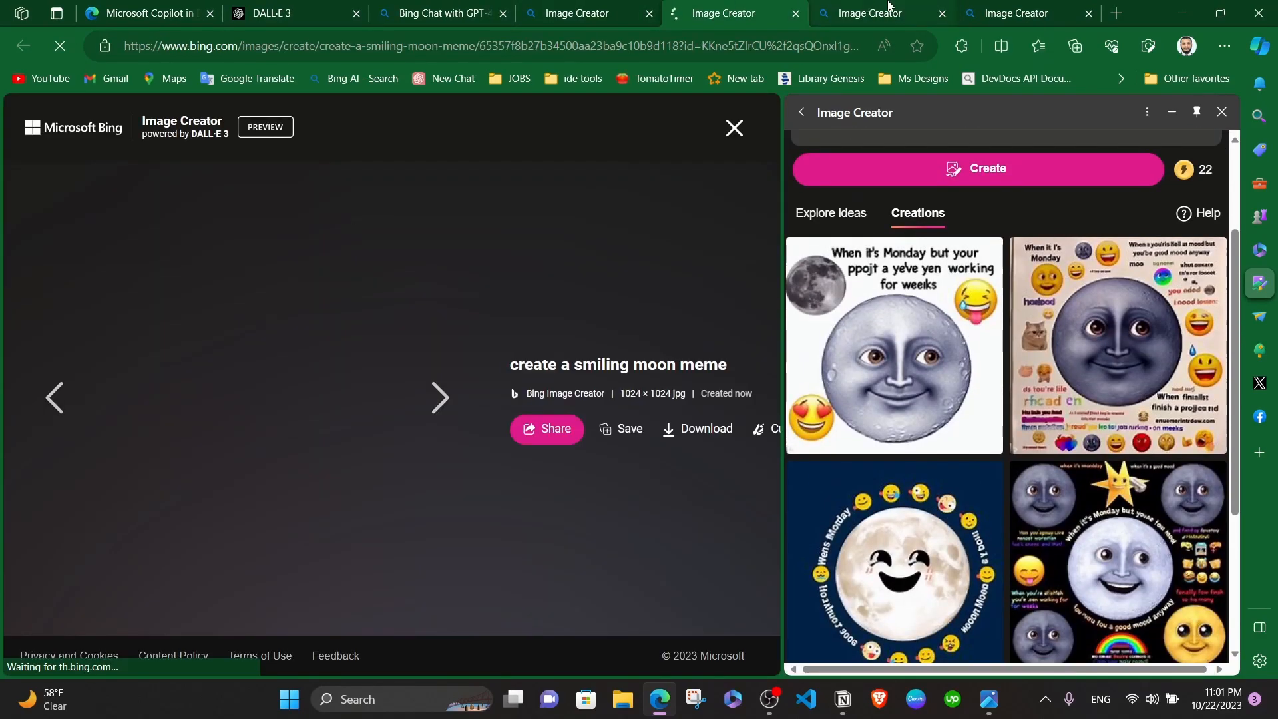
{"action": "scroll", "coordinate": [1126, 409], "scroll_direction": "down", "scroll_amount": 5}
{"action": "scroll", "coordinate": [1133, 410], "scroll_direction": "up", "scroll_amount": 6}
{"action": "scroll", "coordinate": [1133, 411], "scroll_direction": "up", "scroll_amount": 1}
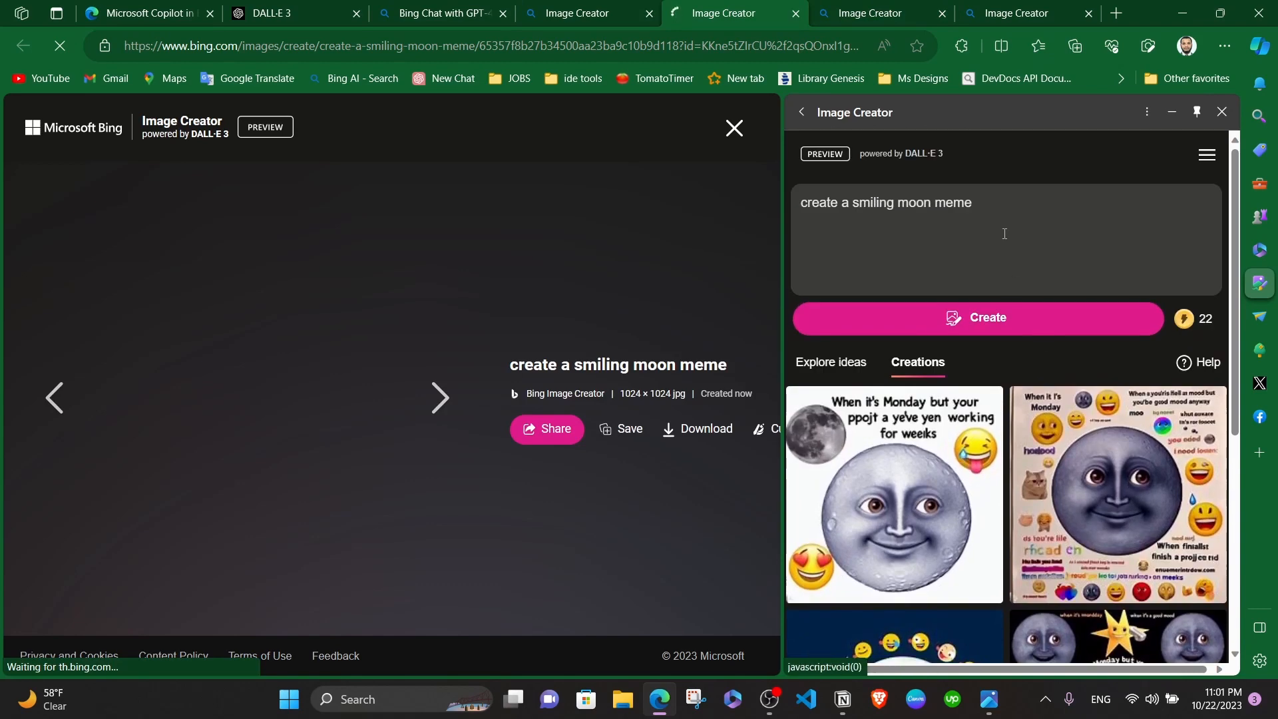
{"action": "left_click", "coordinate": [1010, 229]}
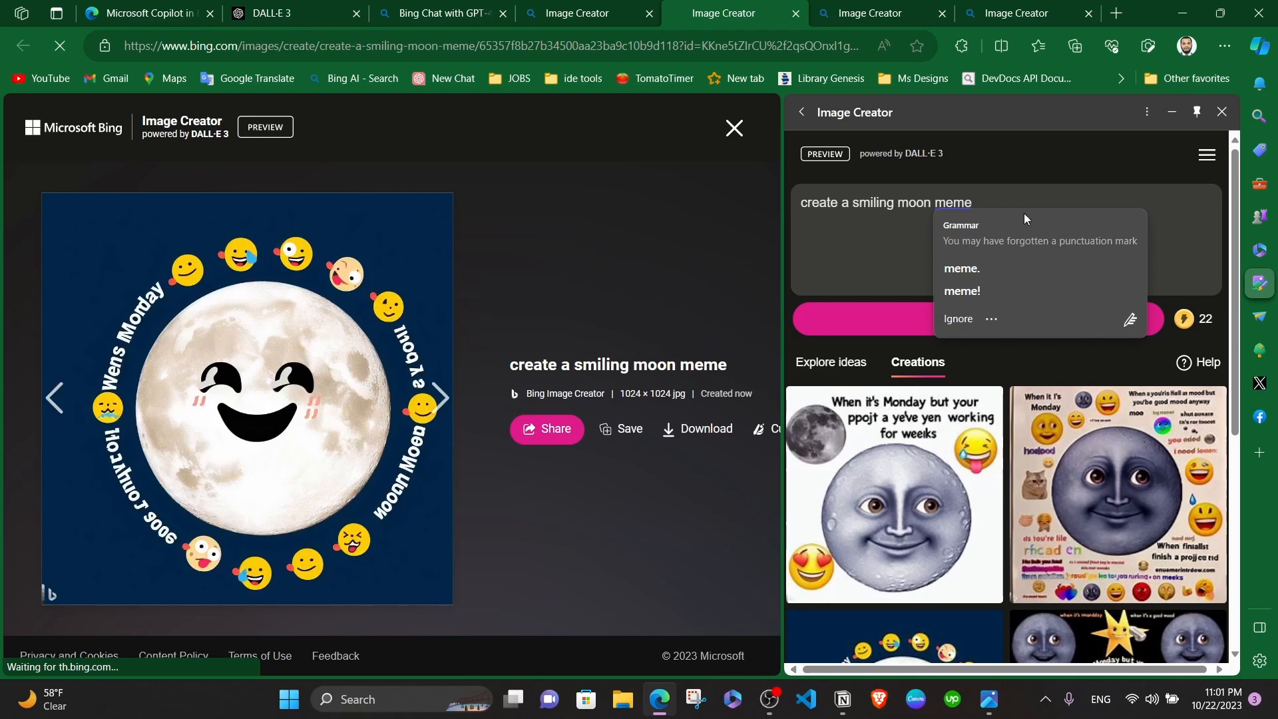
Step: Return to the Bing Chat conversation with the landscape prompts, ready to write a new message
{"action": "left_click", "coordinate": [426, 13]}
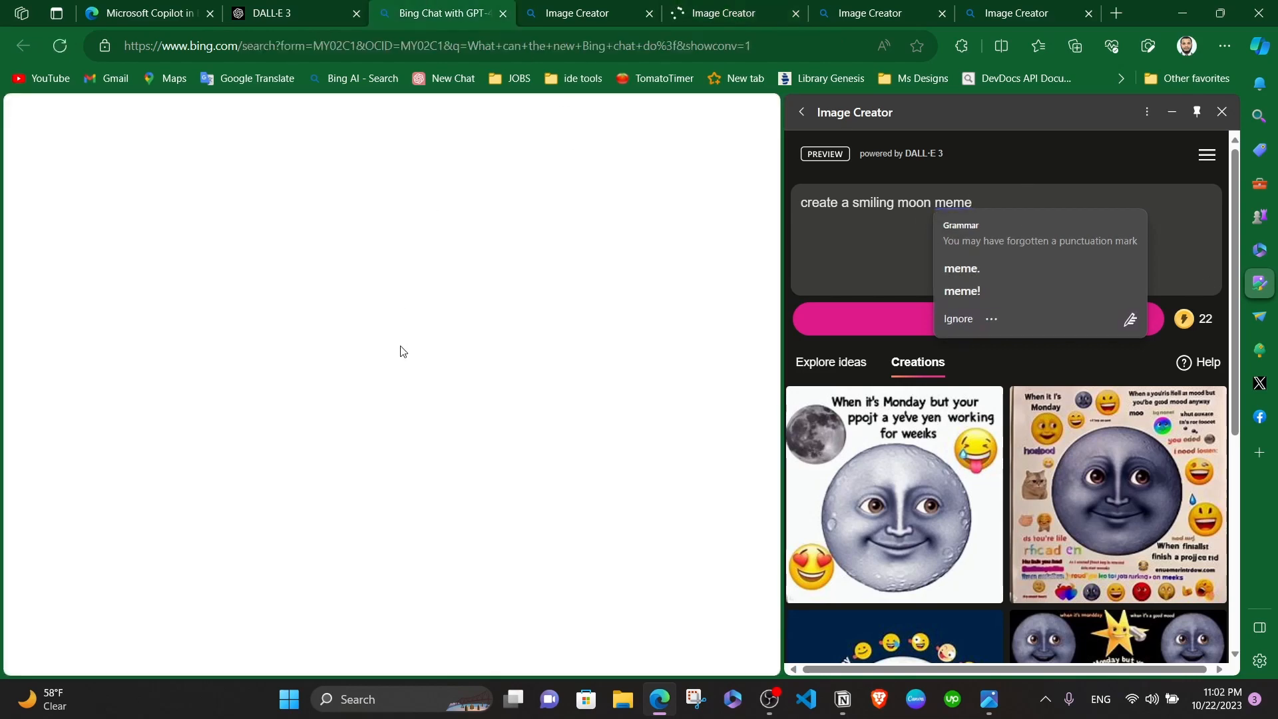
{"action": "triple_click", "coordinate": [395, 419]}
{"action": "left_click", "coordinate": [255, 606]}
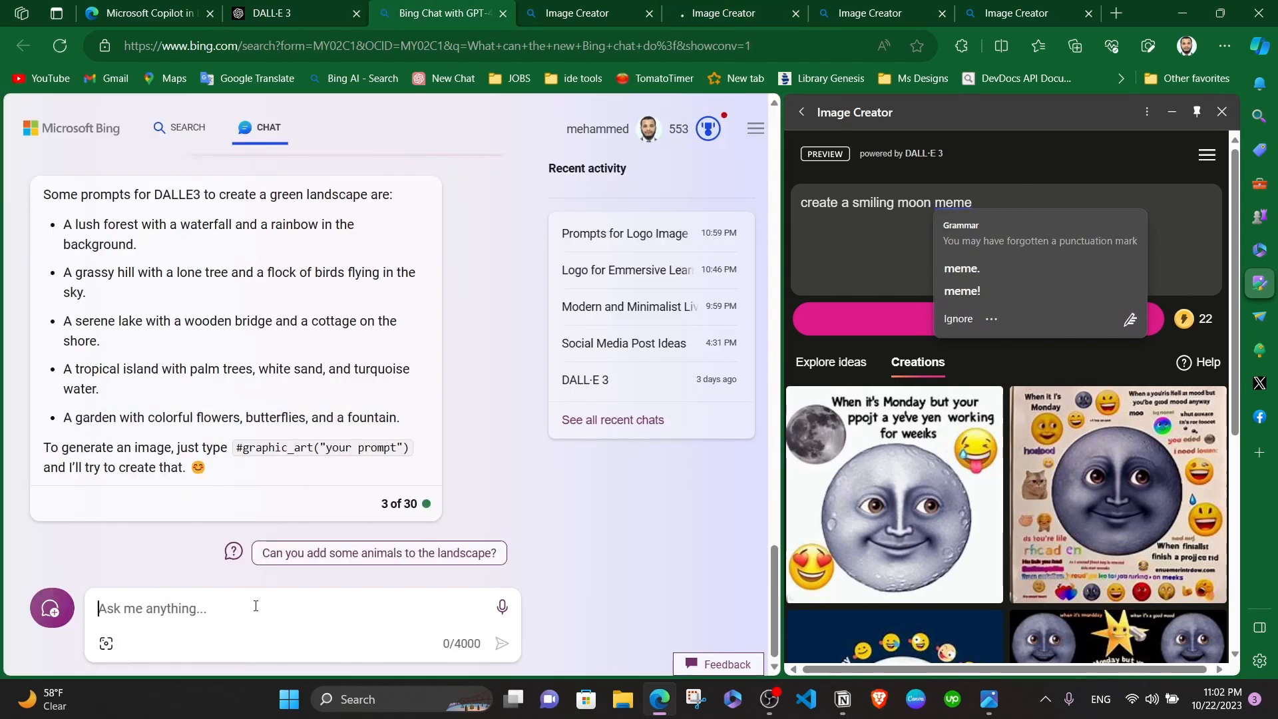
{"action": "type", "text": "crea"}
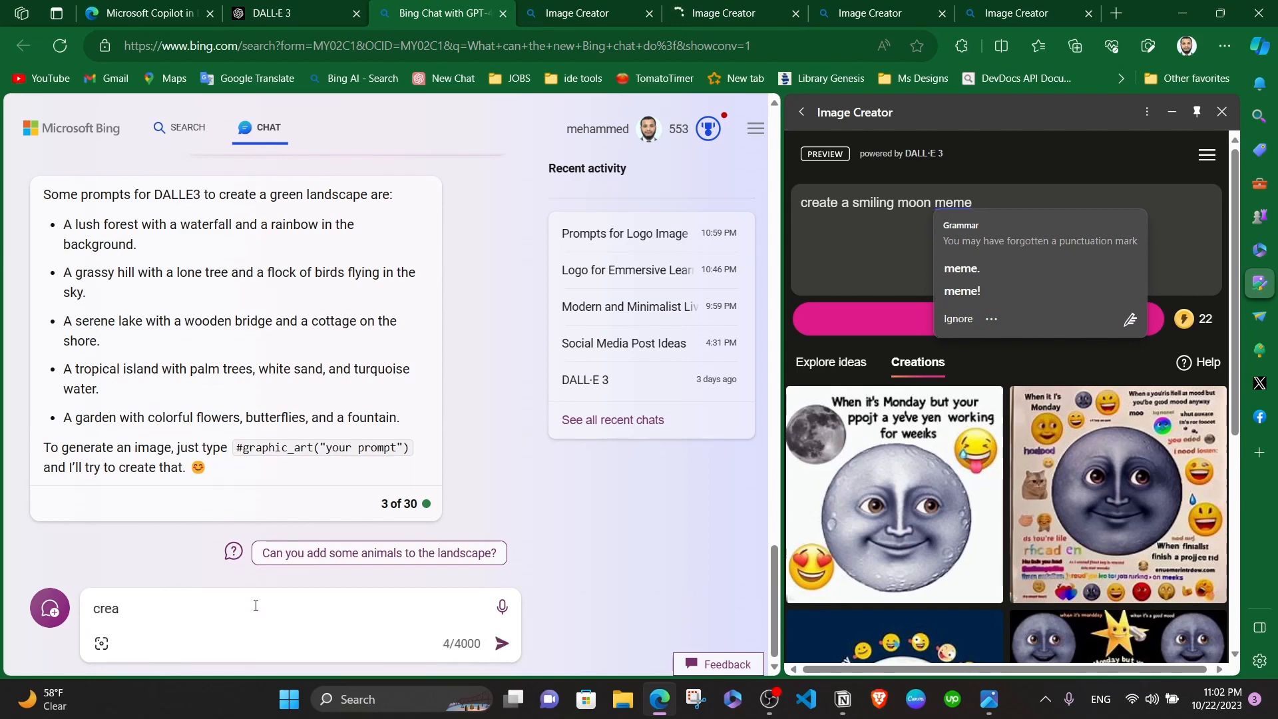
{"action": "key", "text": "BackSpace"}
{"action": "key", "text": "BackSpace"}
{"action": "type", "text": "A garden with colorful flowers, butterflies, and a fountain."}
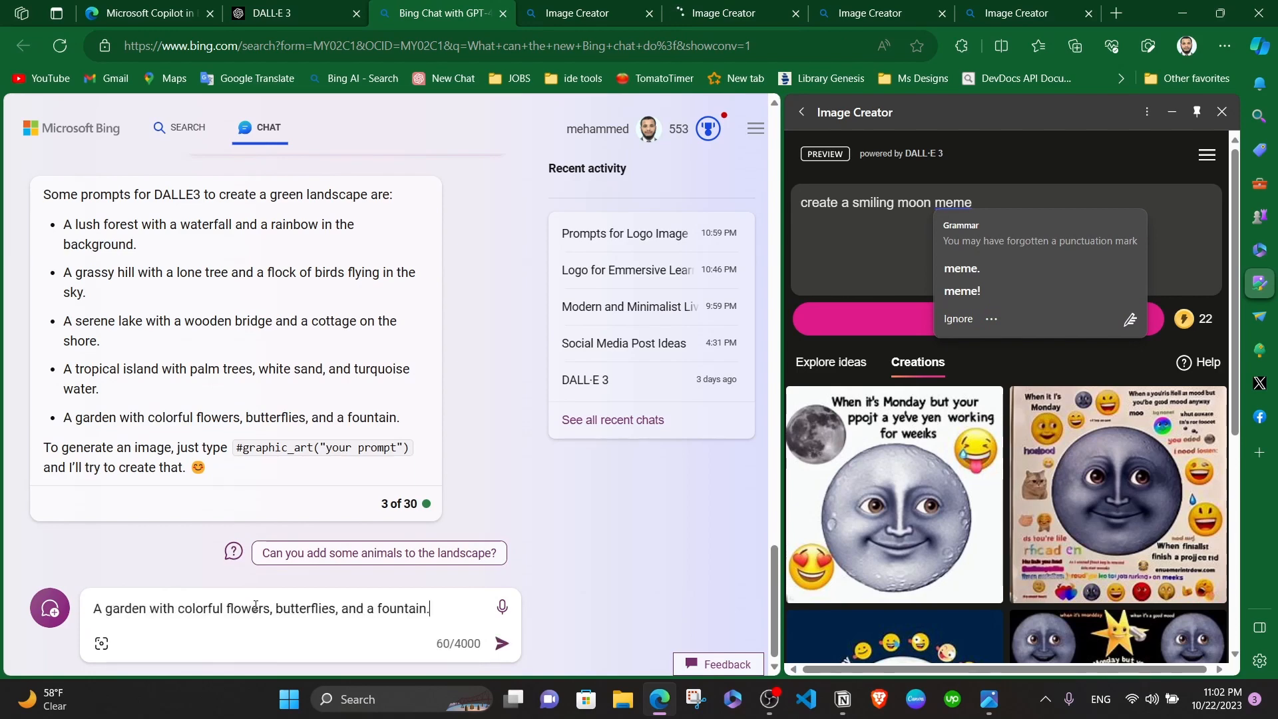
{"action": "key", "text": "ctrl+a"}
{"action": "key", "text": "BackSpace"}
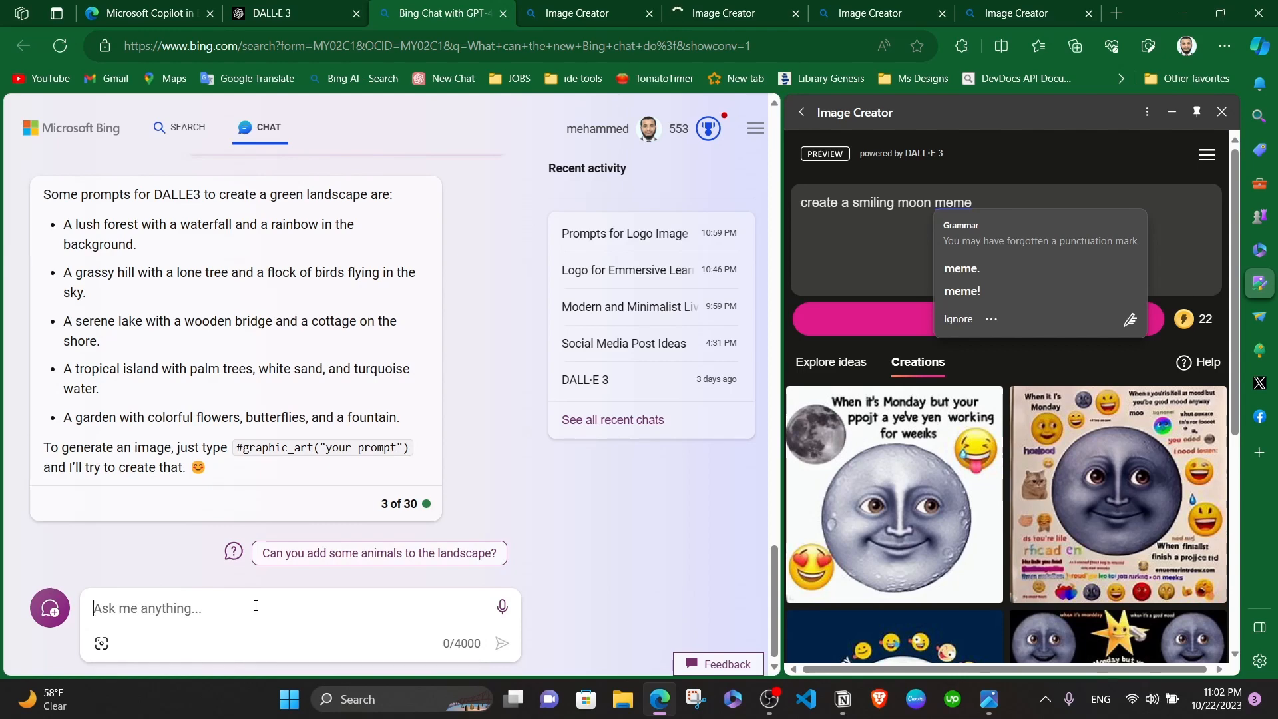
Step: Send Bing Chat the request: write me dalle3 prompts for my book cover
{"action": "type", "text": "wri"}
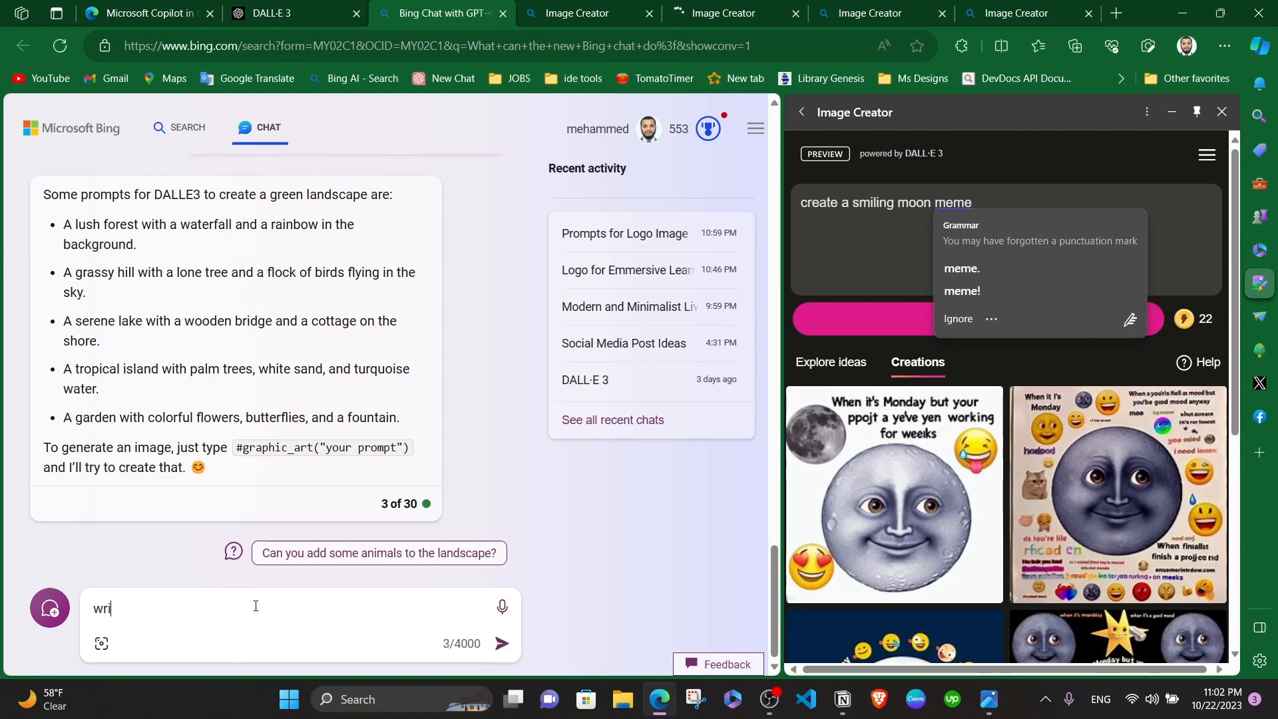
{"action": "type", "text": "te me dalle3 pr"}
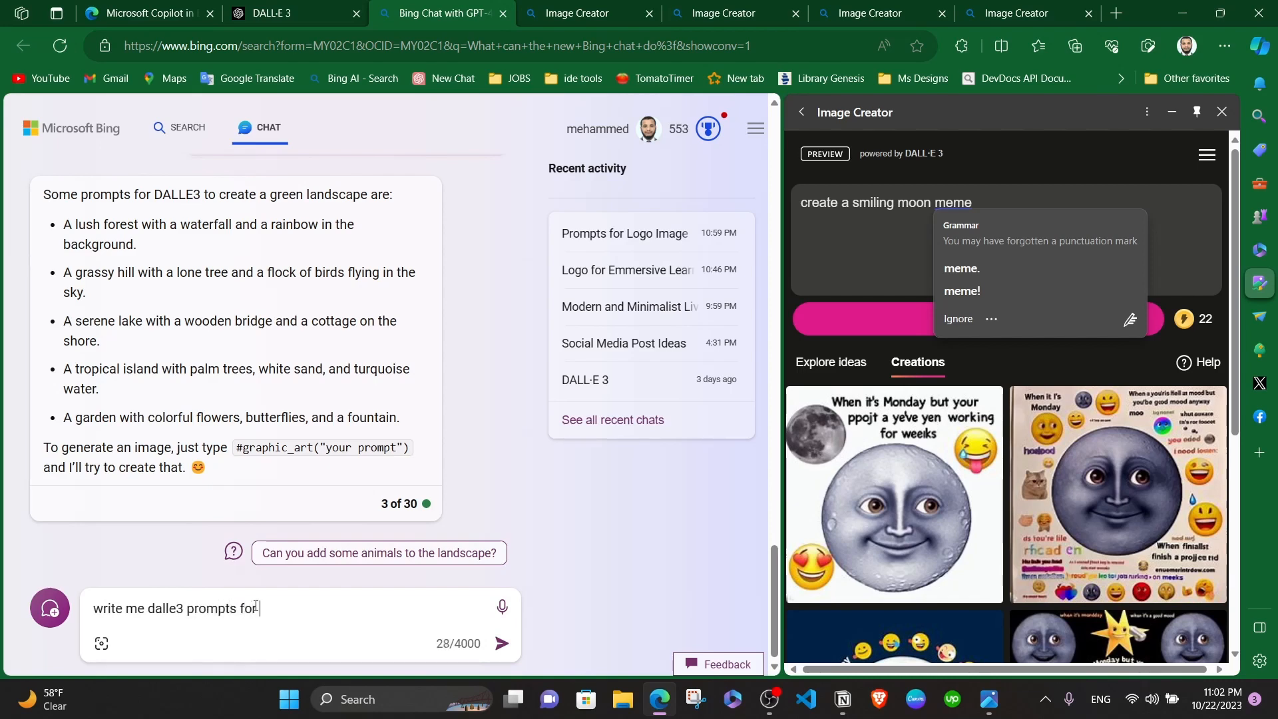
{"action": "type", "text": "ompts for my book cover"}
{"action": "key", "text": "Return"}
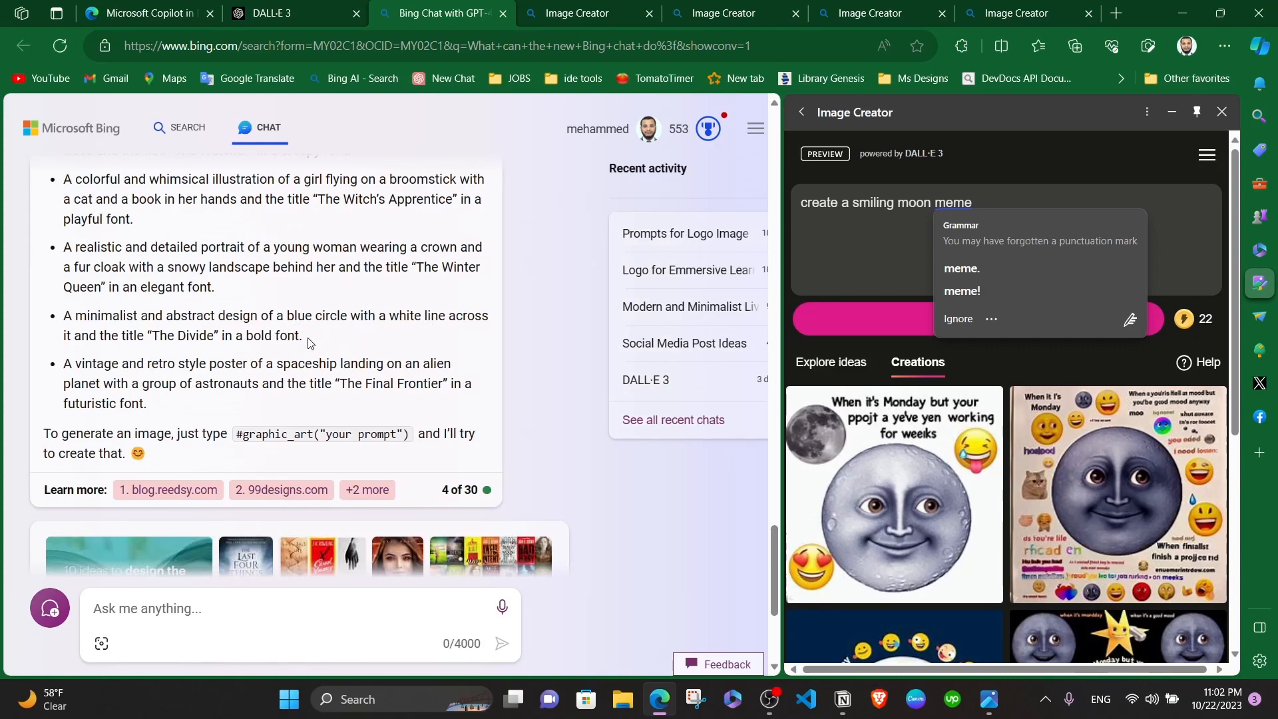
Step: Copy the suggested vintage spaceship poster prompt titled "The Final Frontier" into Image Creator, replacing the moon meme prompt, and start generating the images
{"action": "scroll", "coordinate": [308, 343], "scroll_direction": "down", "scroll_amount": 4}
{"action": "scroll", "coordinate": [117, 291], "scroll_direction": "up", "scroll_amount": 3}
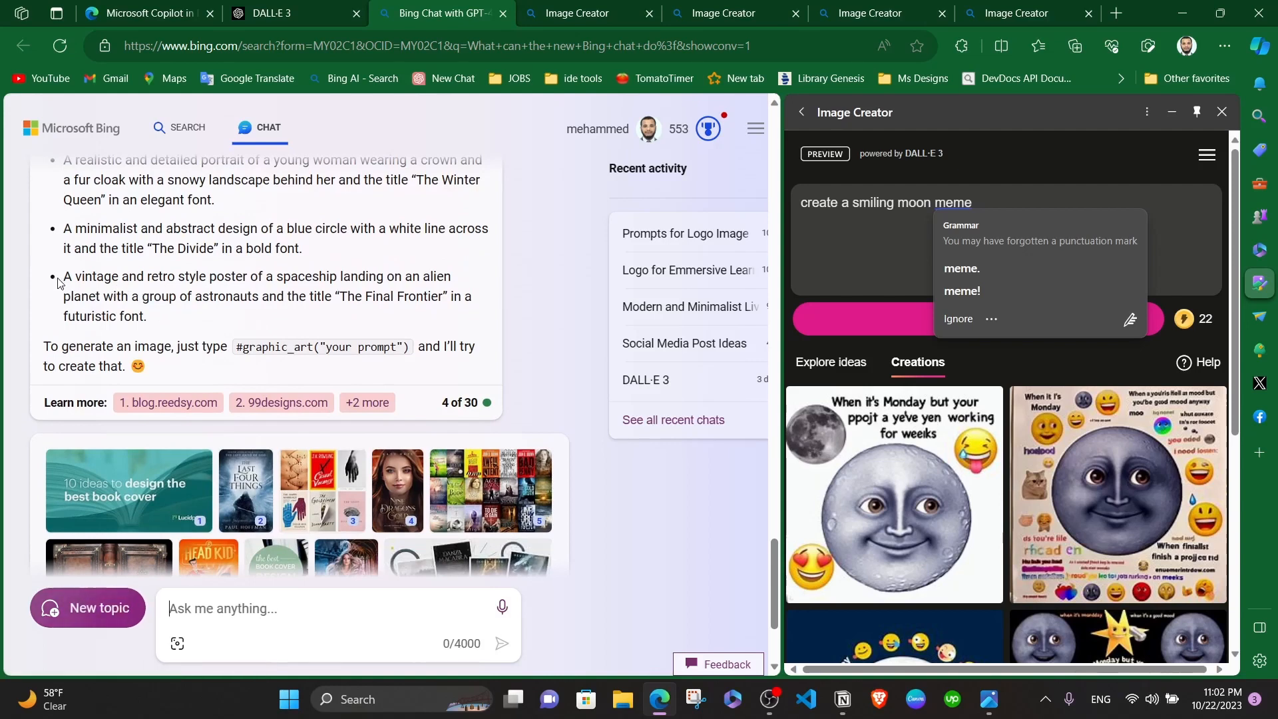
{"action": "left_click_drag", "start_coordinate": [59, 283], "coordinate": [159, 322]}
{"action": "key", "text": "ctrl+c"}
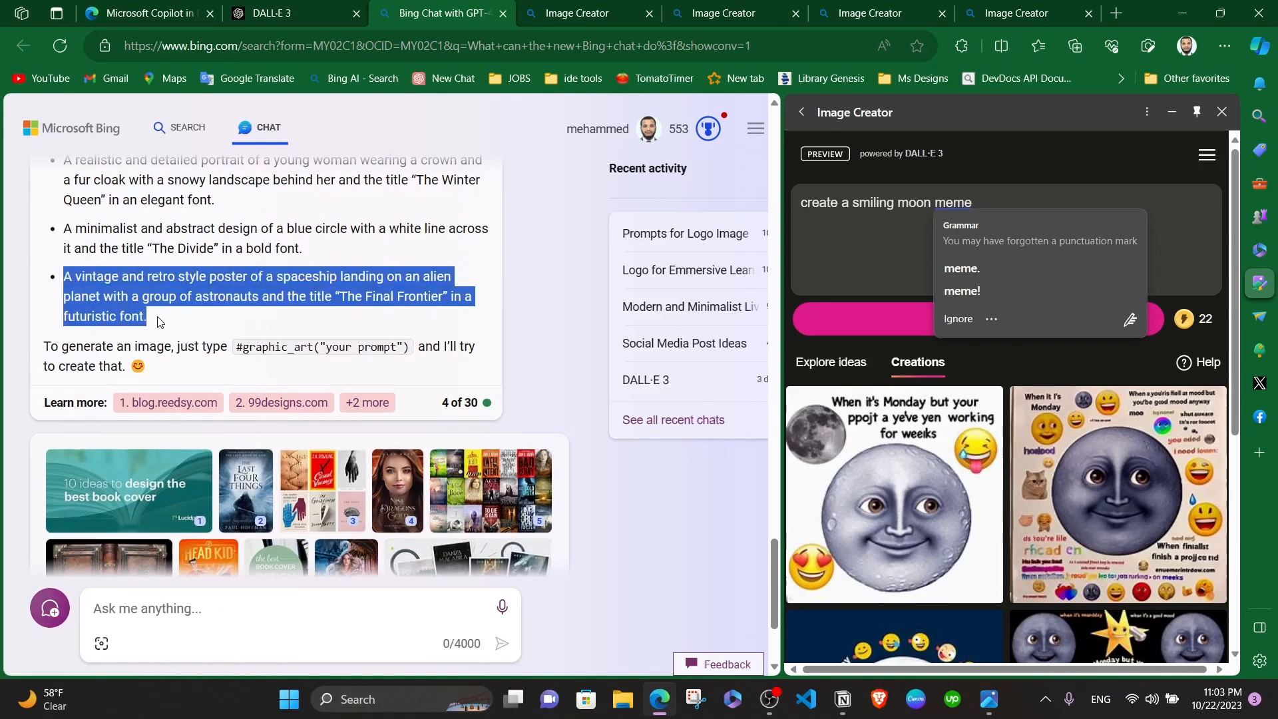
{"action": "triple_click", "coordinate": [831, 234]}
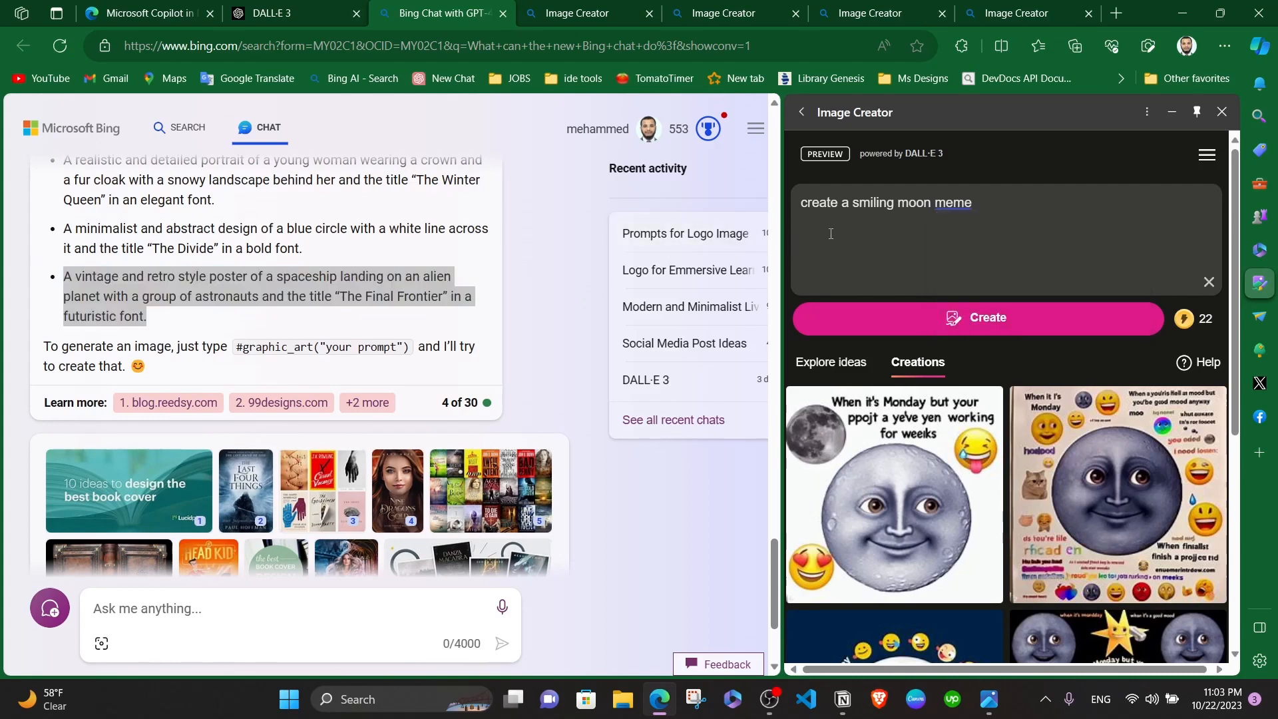
{"action": "key", "text": "ctrl+v"}
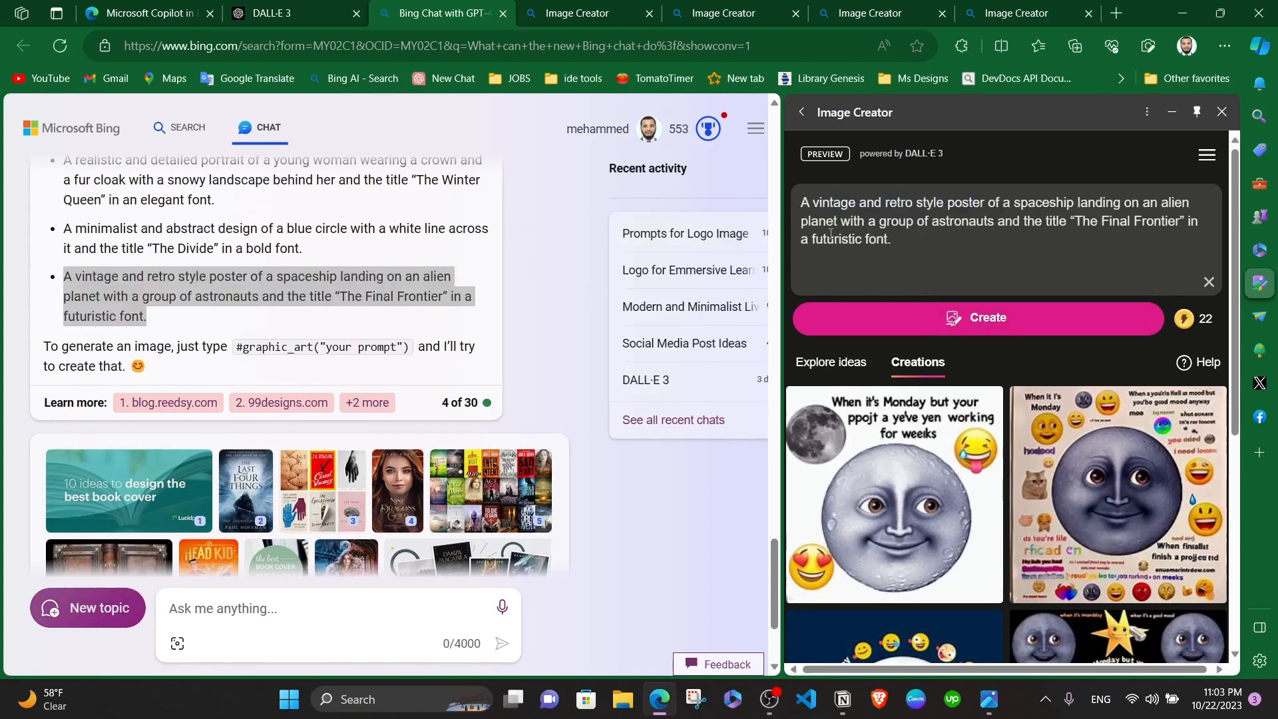
{"action": "key", "text": "Return"}
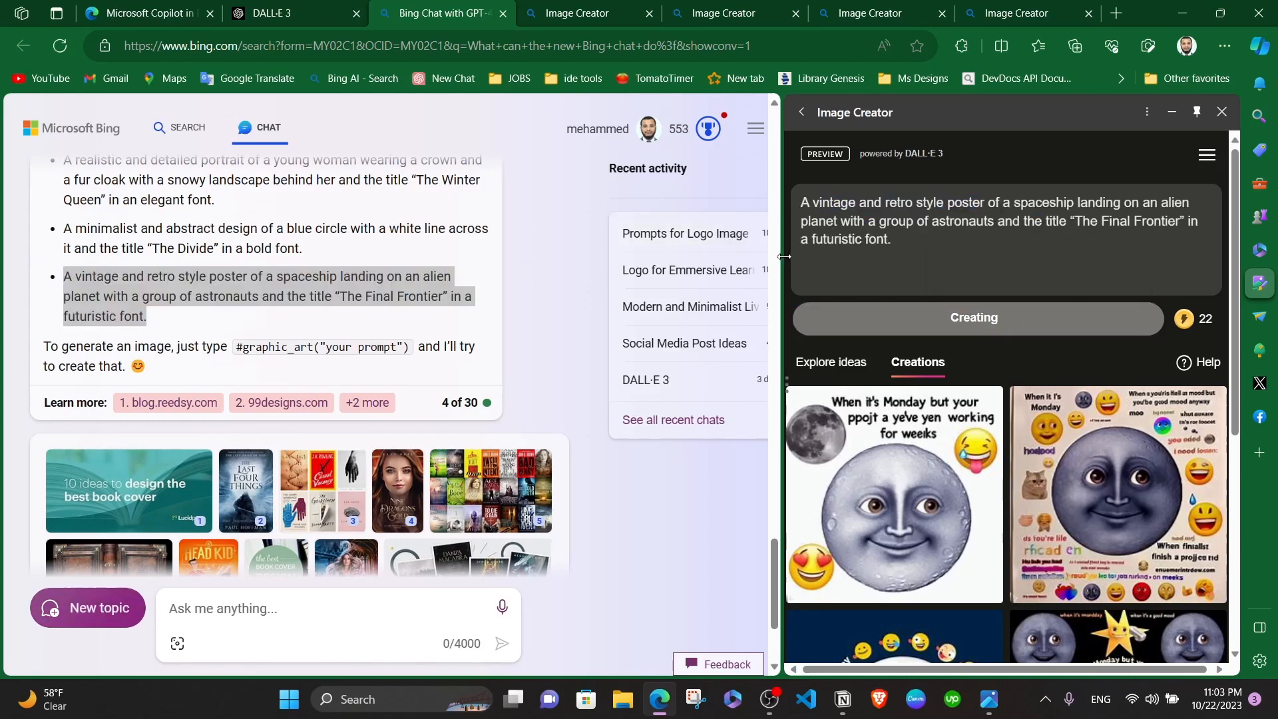
Step: Widen the Image Creator pane and look over the generated "The Final Frontier" spaceship posters
{"action": "left_click_drag", "start_coordinate": [783, 256], "coordinate": [579, 256]}
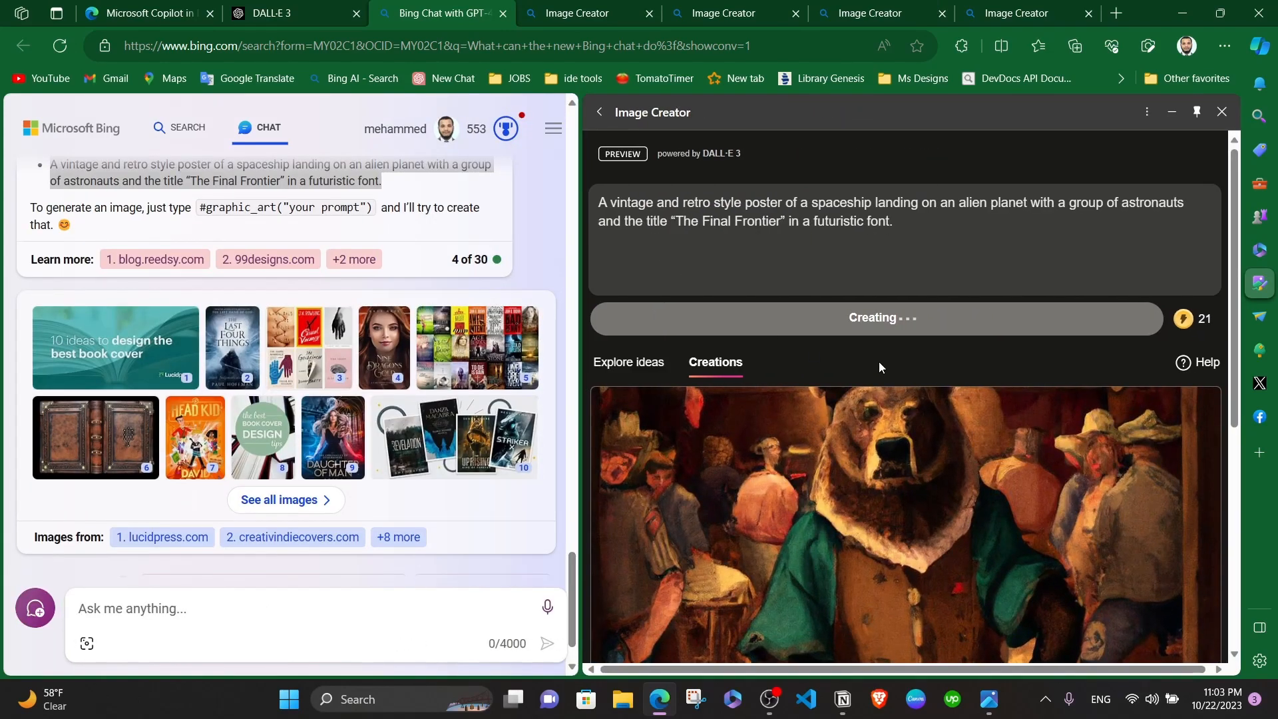
{"action": "scroll", "coordinate": [903, 399], "scroll_direction": "down", "scroll_amount": 3}
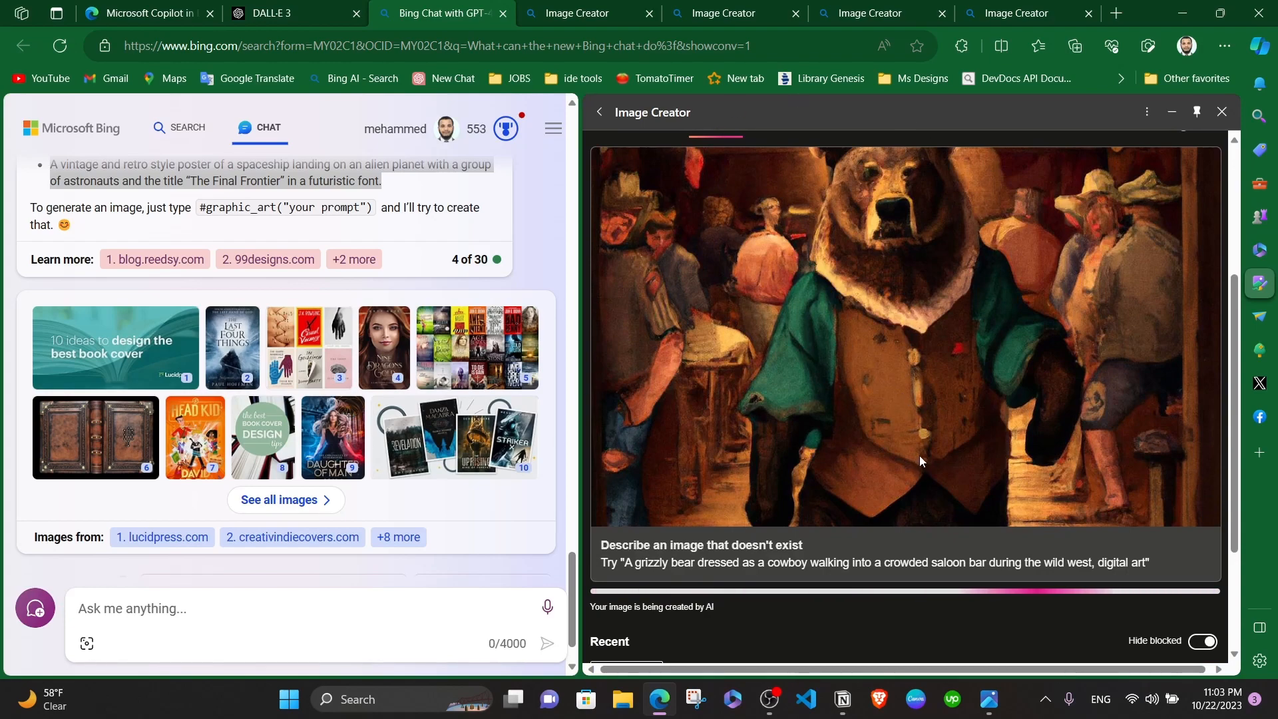
{"action": "scroll", "coordinate": [919, 453], "scroll_direction": "up", "scroll_amount": 3}
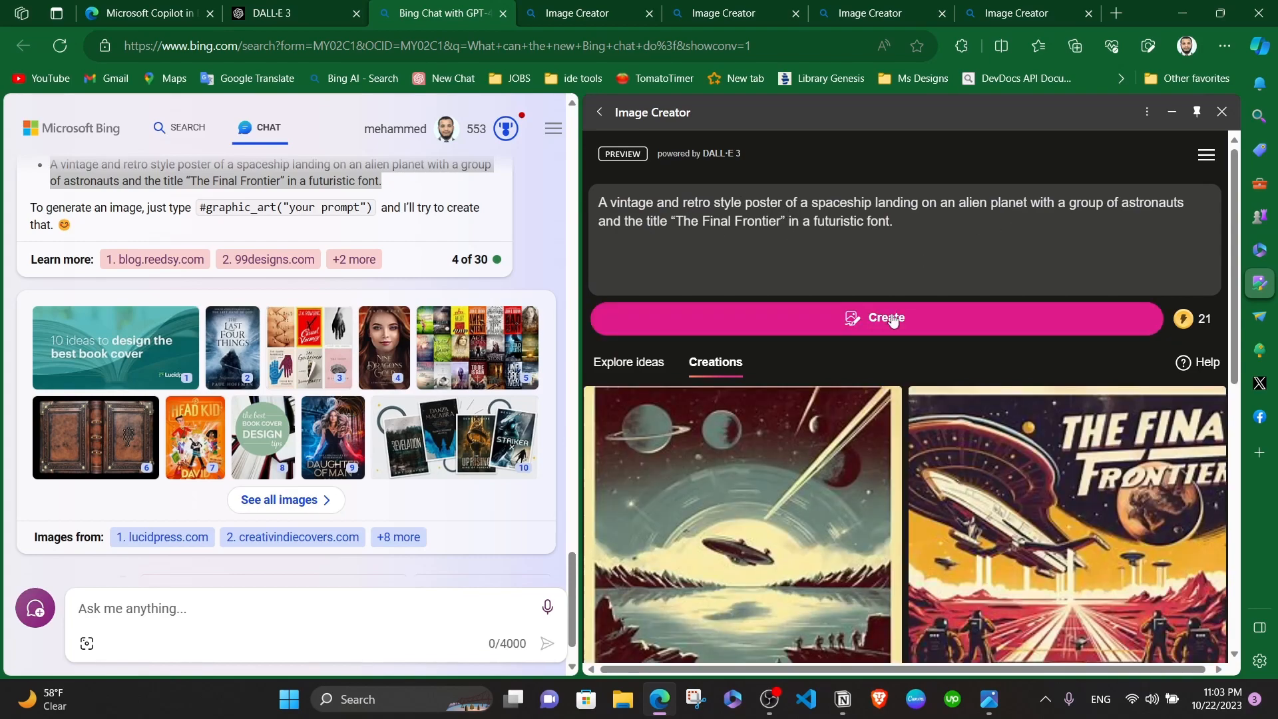
{"action": "scroll", "coordinate": [909, 383], "scroll_direction": "down", "scroll_amount": 5}
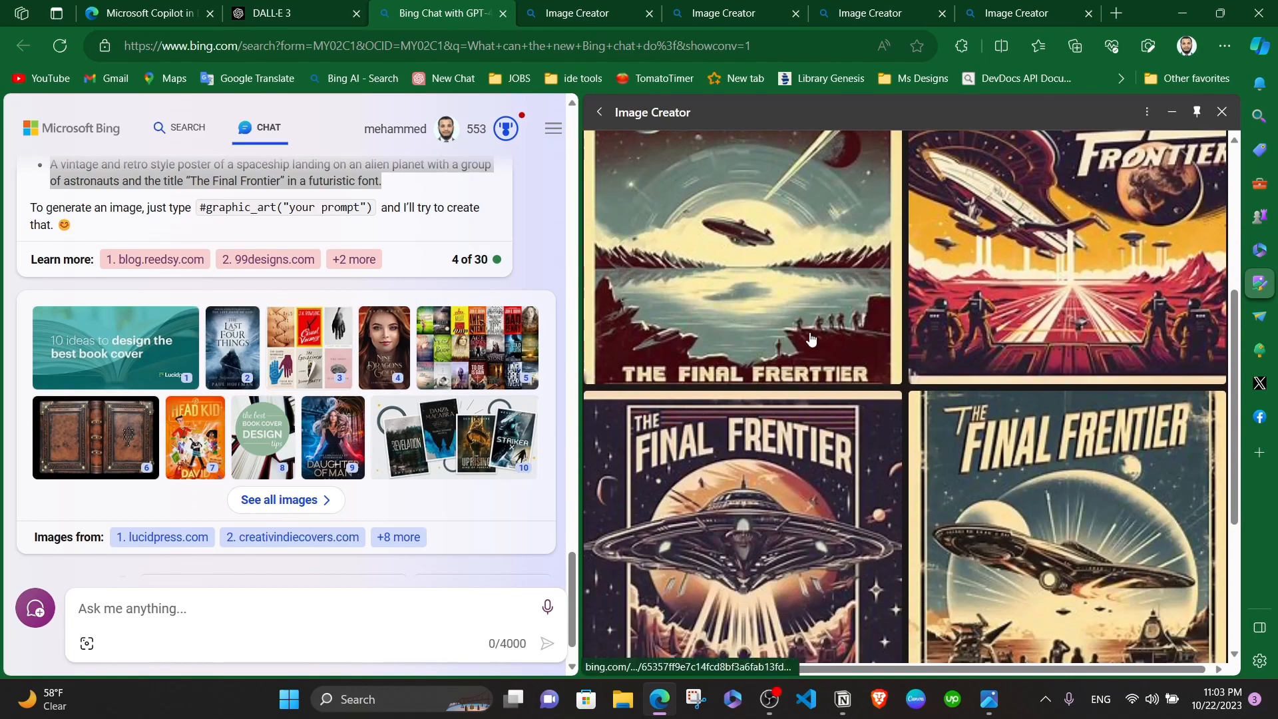
{"action": "scroll", "coordinate": [829, 333], "scroll_direction": "down", "scroll_amount": 4}
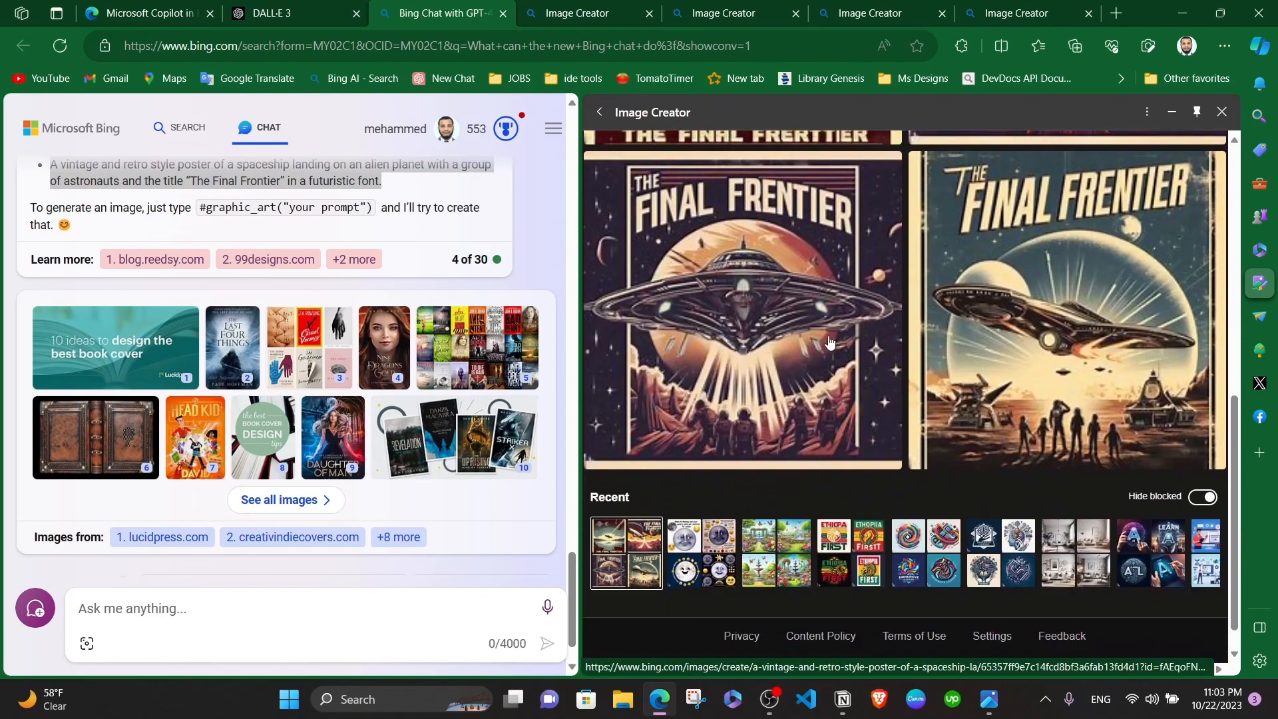
{"action": "scroll", "coordinate": [828, 343], "scroll_direction": "up", "scroll_amount": 3}
{"action": "scroll", "coordinate": [960, 232], "scroll_direction": "up", "scroll_amount": 4}
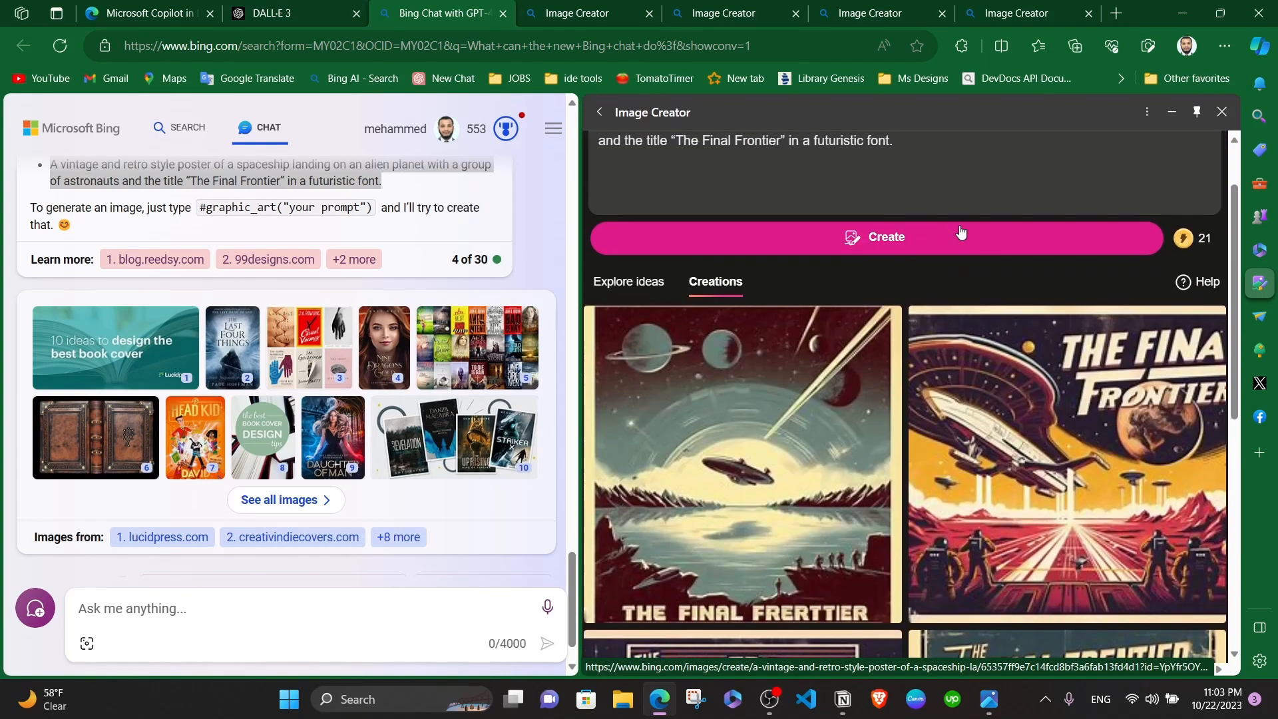
{"action": "scroll", "coordinate": [961, 232], "scroll_direction": "down", "scroll_amount": 1}
Step: Open the poster of the spaceship over a lake on its own page, narrow the Image Creator pane and view the remaining posters in turn
{"action": "left_click", "coordinate": [777, 329]}
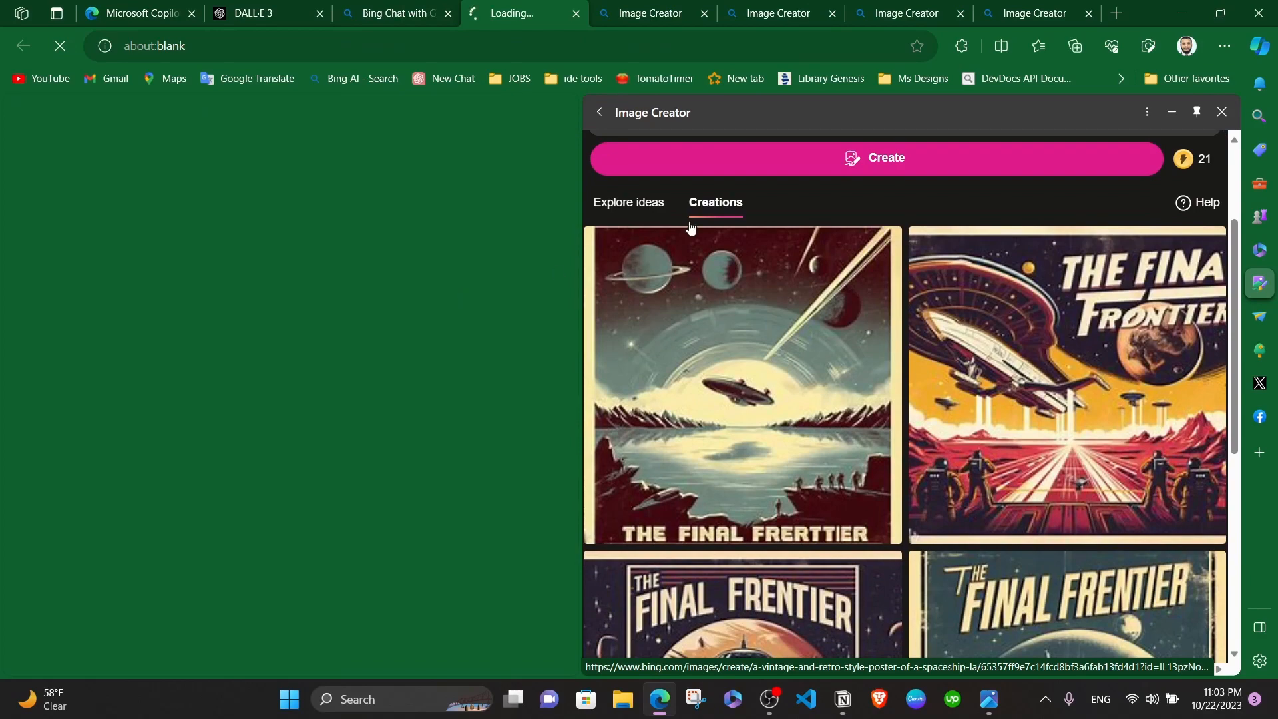
{"action": "scroll", "coordinate": [852, 367], "scroll_direction": "down", "scroll_amount": 3}
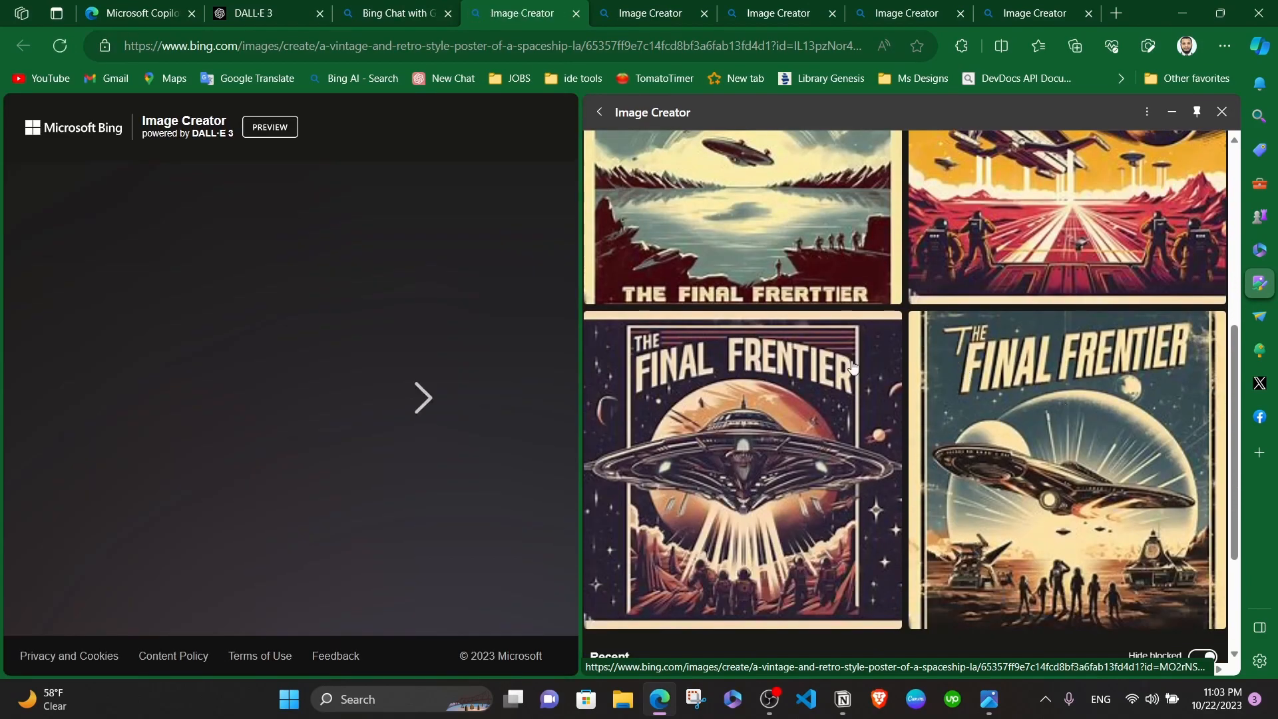
{"action": "left_click_drag", "start_coordinate": [581, 327], "coordinate": [781, 329]}
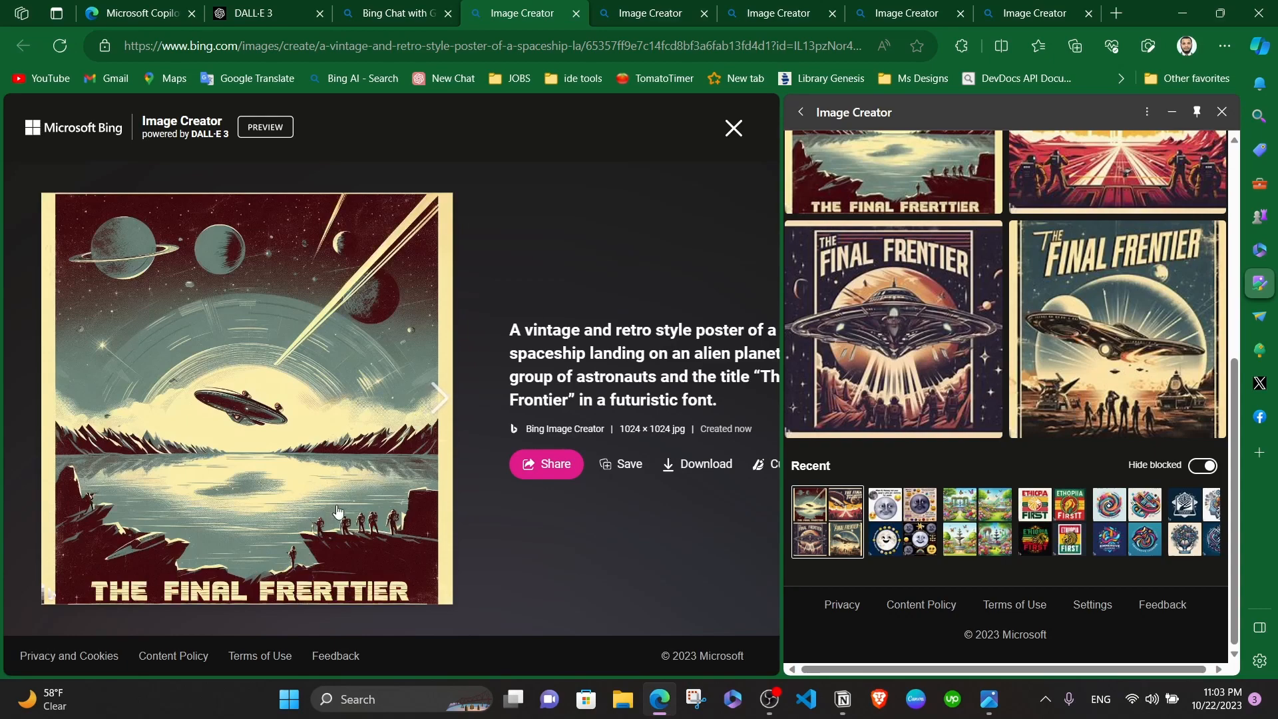
{"action": "left_click", "coordinate": [437, 399]}
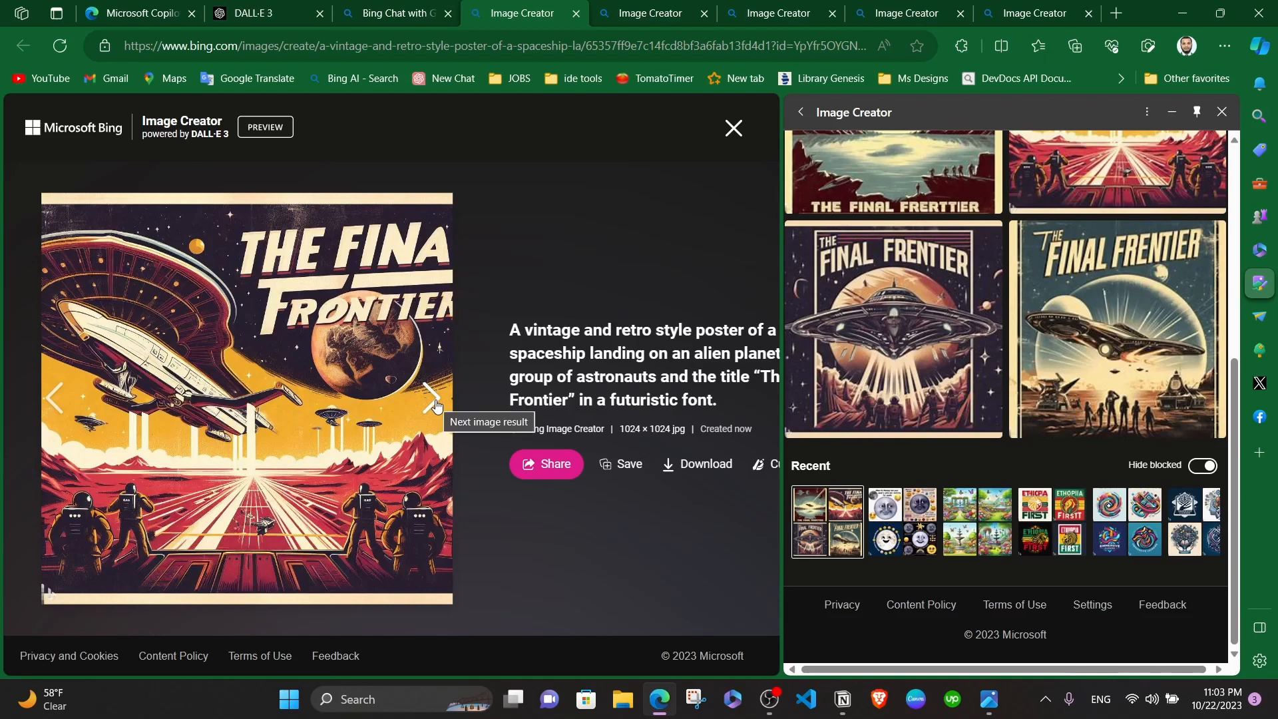
{"action": "left_click", "coordinate": [433, 403]}
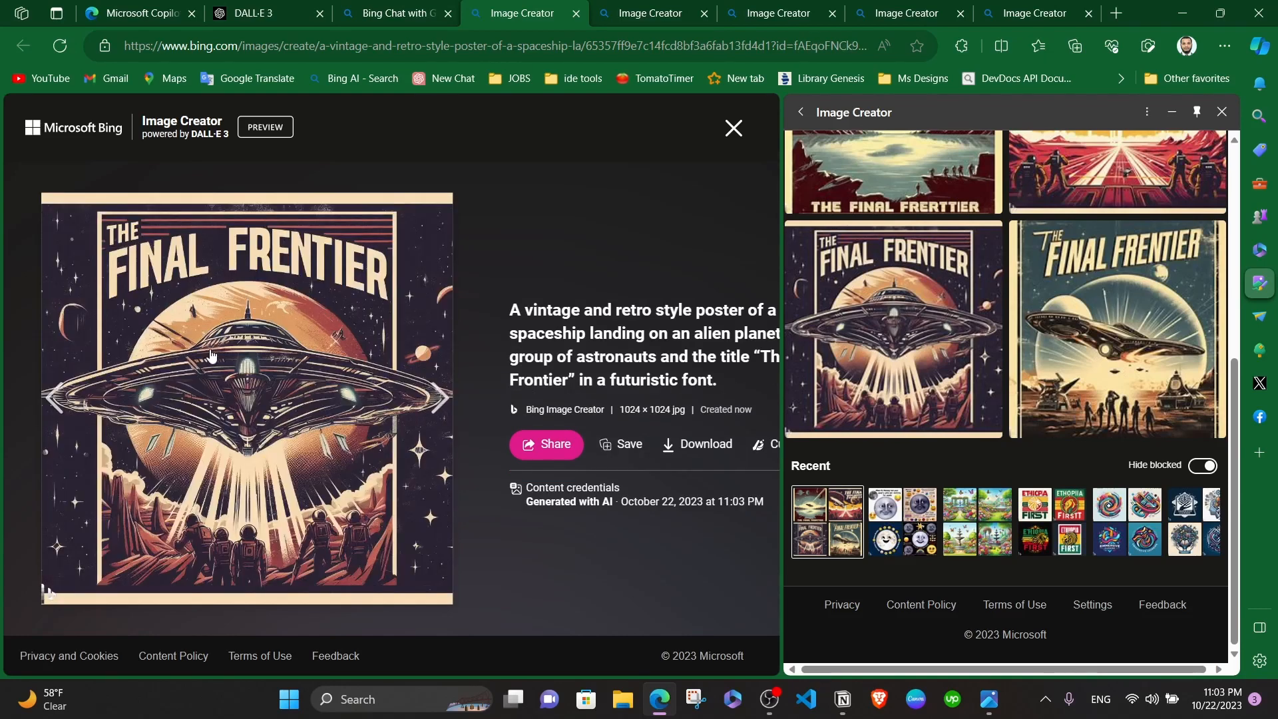
{"action": "left_click", "coordinate": [433, 401]}
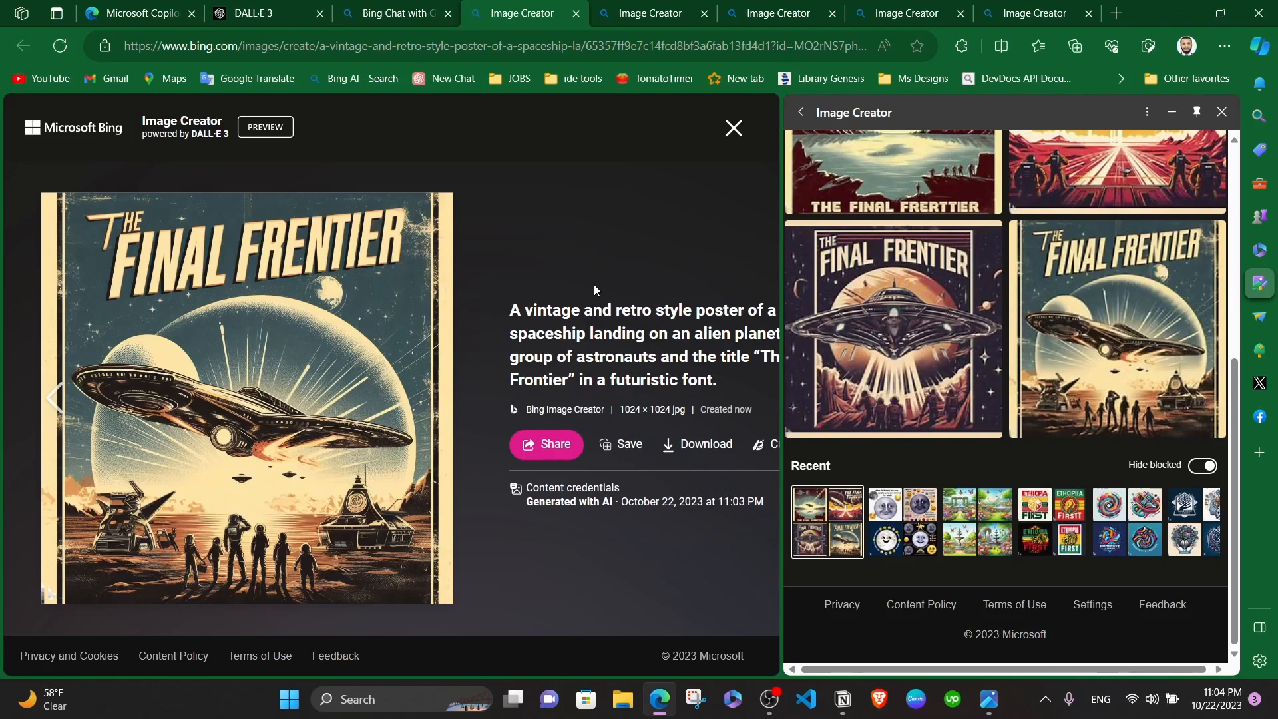
Step: Replace the Image Creator prompt with "create me a social media post about dalle3" and start generating the images
{"action": "scroll", "coordinate": [880, 377], "scroll_direction": "up", "scroll_amount": 6}
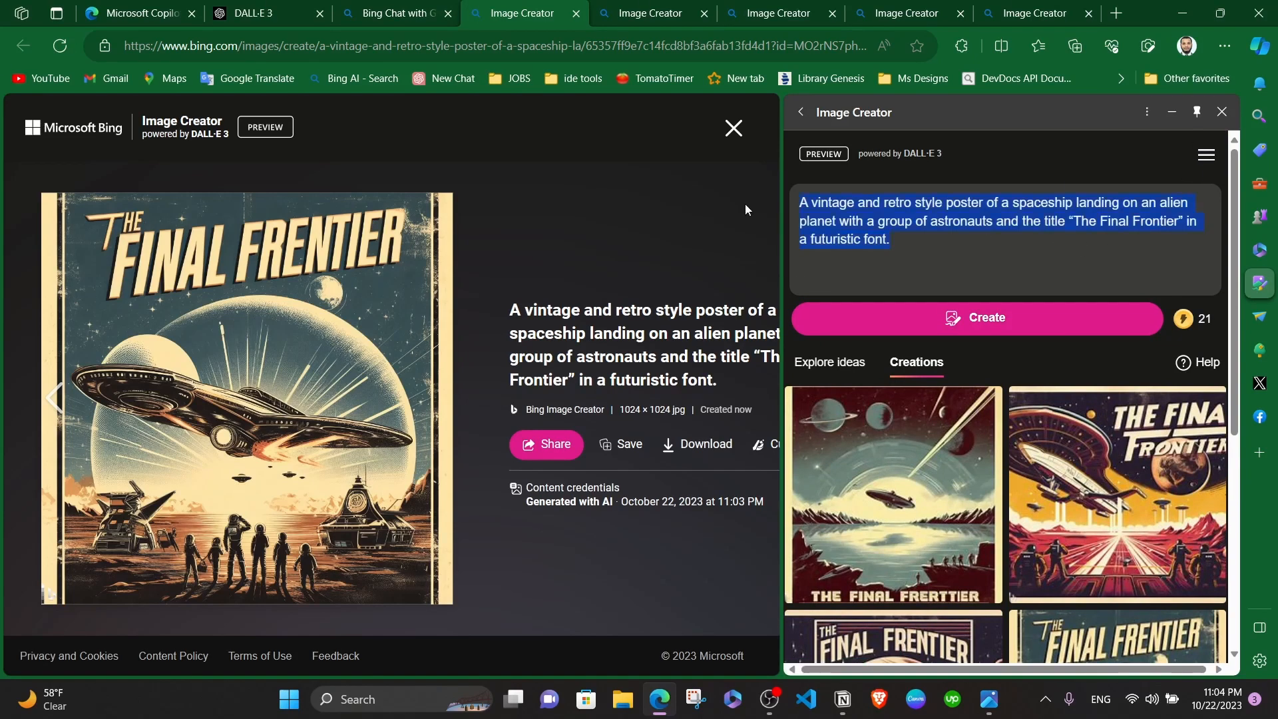
{"action": "type", "text": "create me"}
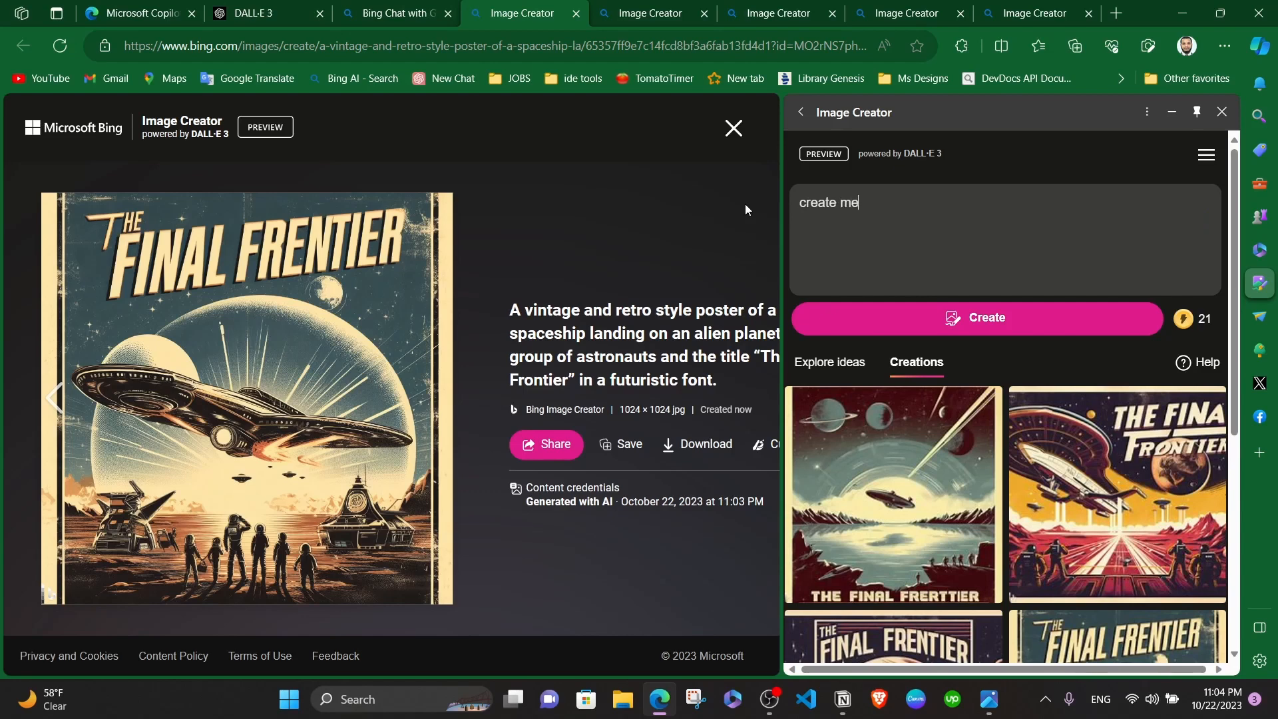
{"action": "type", "text": " a social media post about dalle3"}
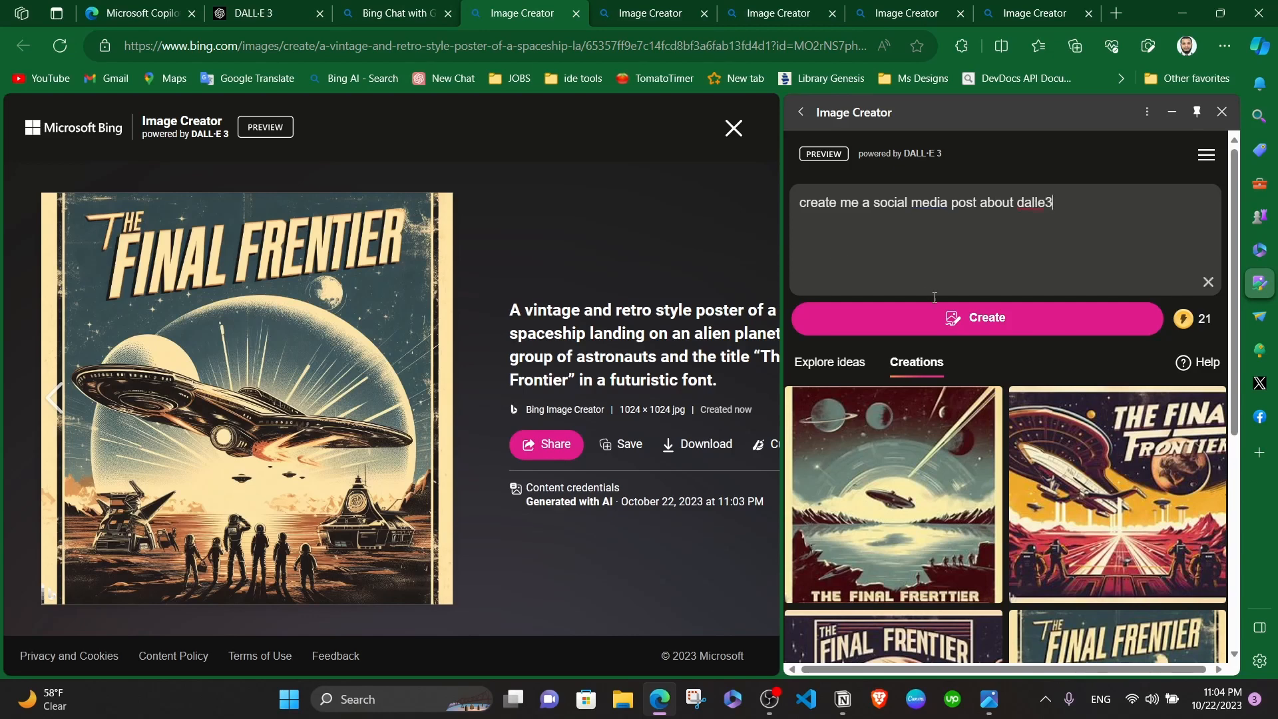
{"action": "left_click", "coordinate": [960, 318]}
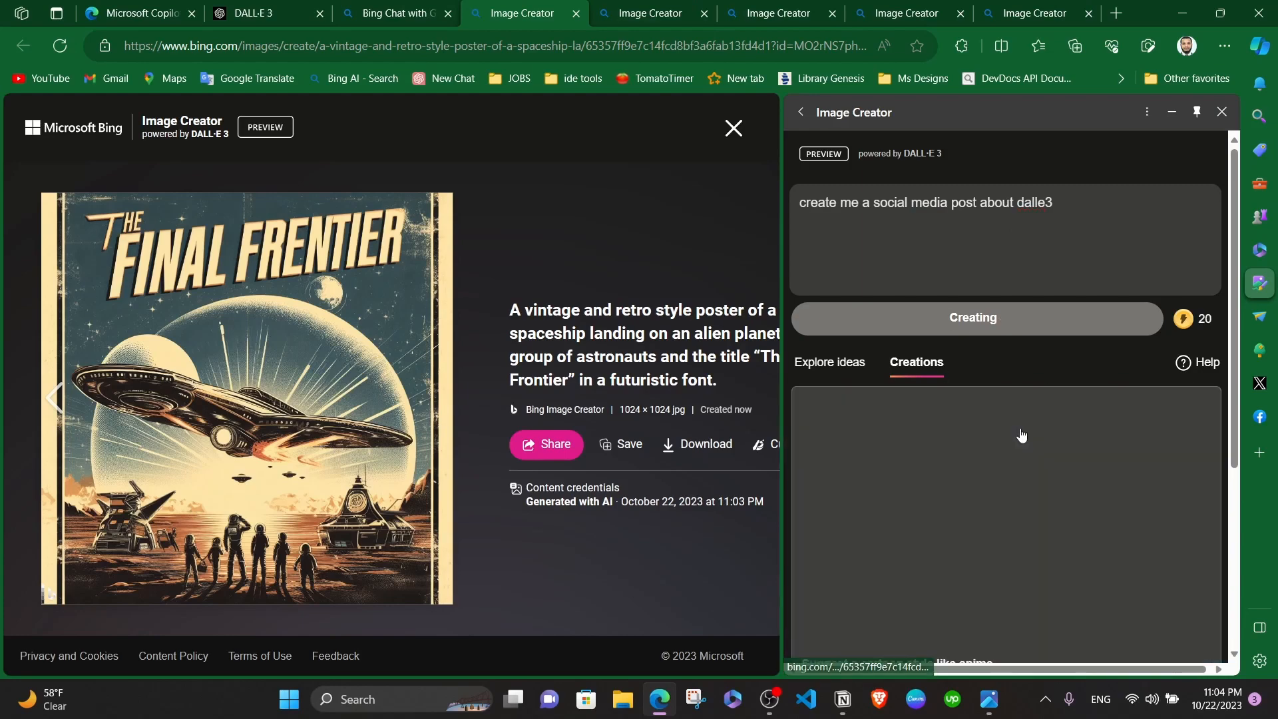
Step: Widen the Image Creator pane and look over the generated DALL-E 3 social media post images
{"action": "scroll", "coordinate": [1033, 467], "scroll_direction": "down", "scroll_amount": 2}
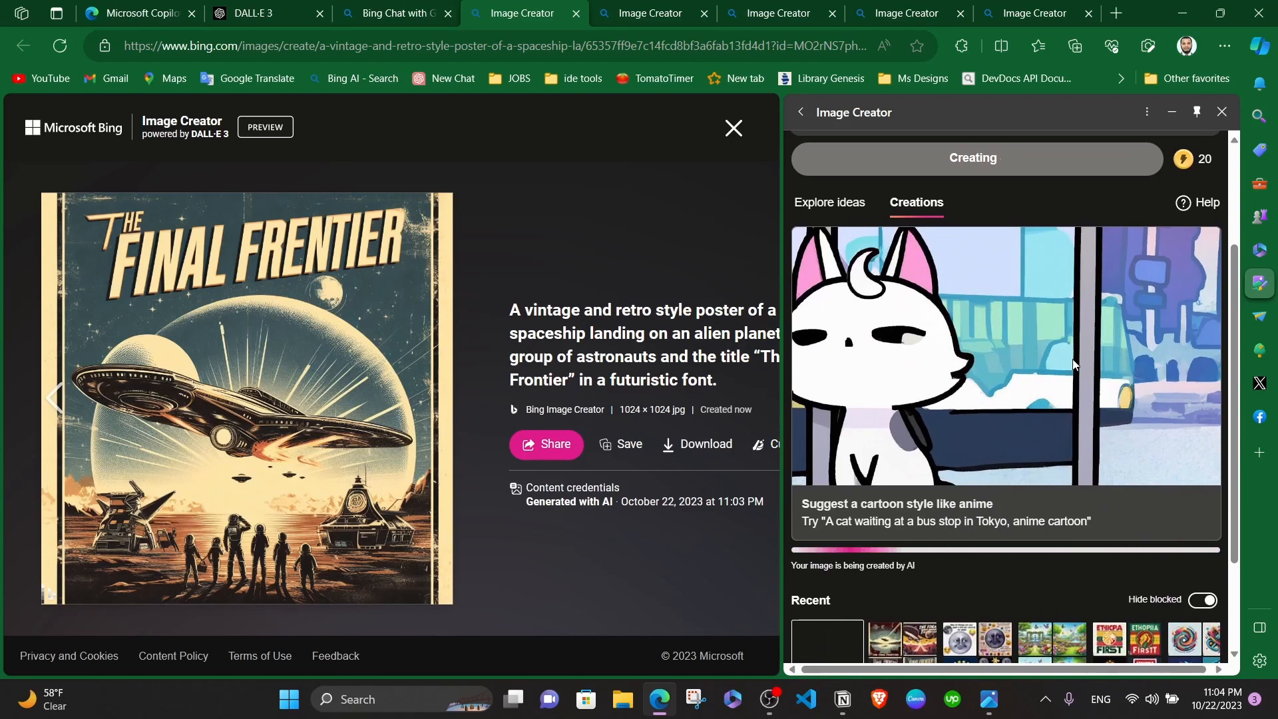
{"action": "scroll", "coordinate": [1016, 353], "scroll_direction": "up", "scroll_amount": 2}
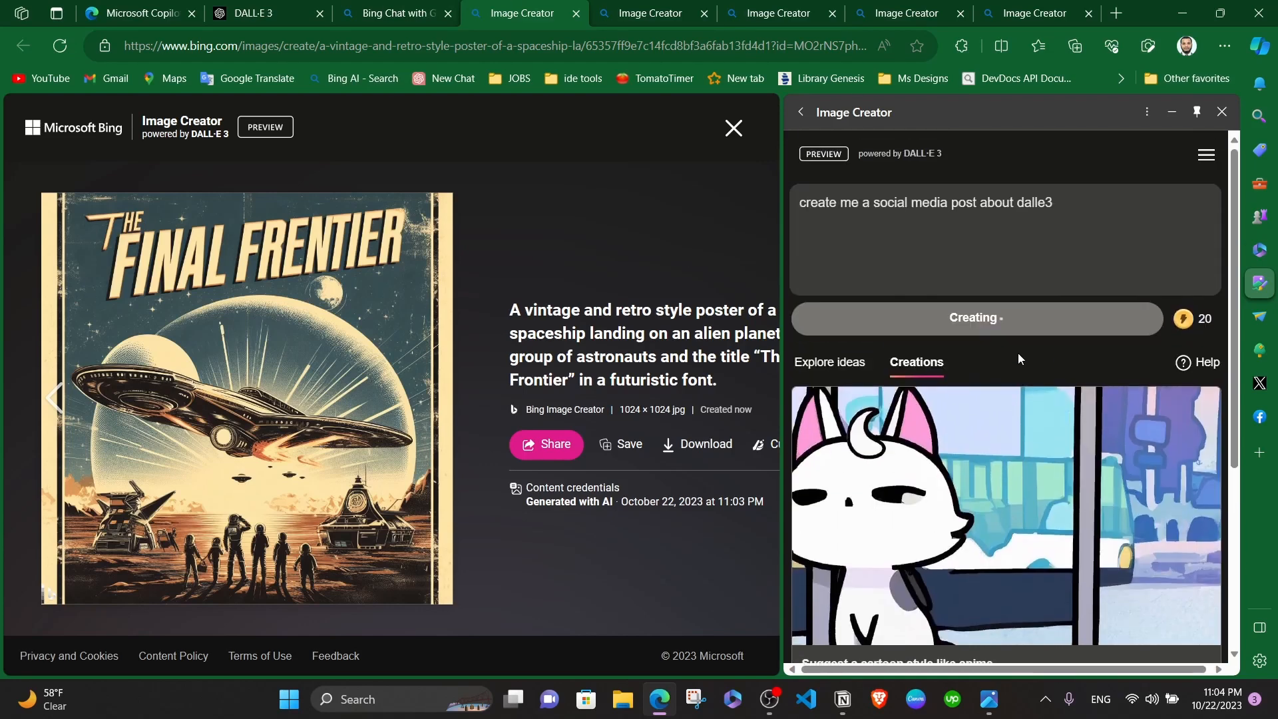
{"action": "scroll", "coordinate": [1016, 353], "scroll_direction": "down", "scroll_amount": 4}
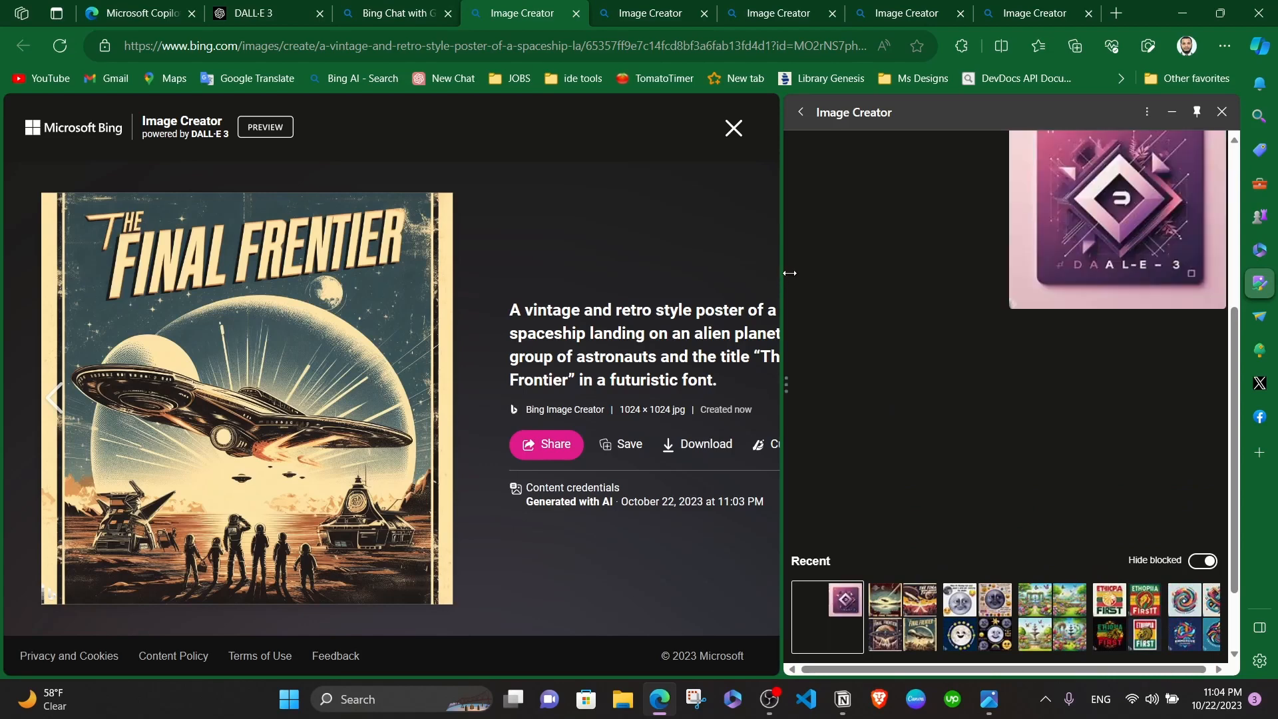
{"action": "left_click_drag", "start_coordinate": [783, 274], "coordinate": [599, 252]}
{"action": "scroll", "coordinate": [1078, 309], "scroll_direction": "up", "scroll_amount": 2}
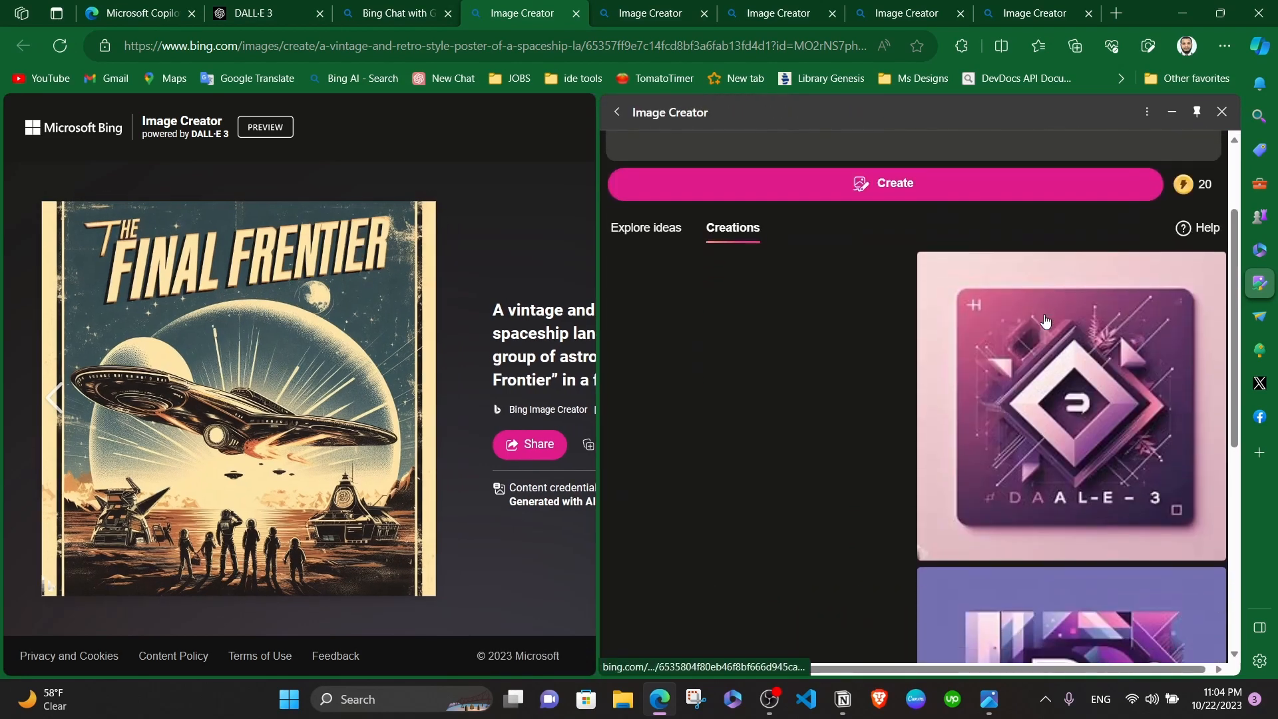
{"action": "scroll", "coordinate": [1132, 282], "scroll_direction": "down", "scroll_amount": 3}
{"action": "scroll", "coordinate": [1104, 300], "scroll_direction": "up", "scroll_amount": 1}
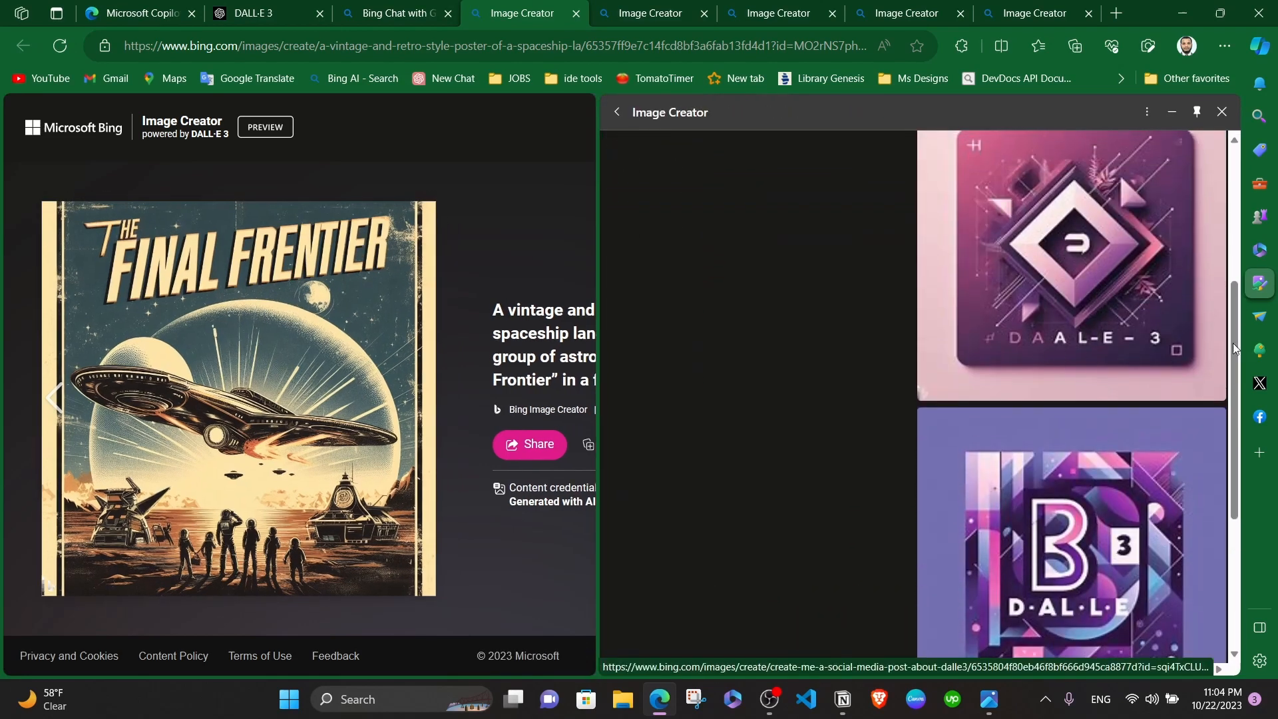
{"action": "scroll", "coordinate": [672, 417], "scroll_direction": "down", "scroll_amount": 2}
{"action": "scroll", "coordinate": [759, 436], "scroll_direction": "up", "scroll_amount": 3}
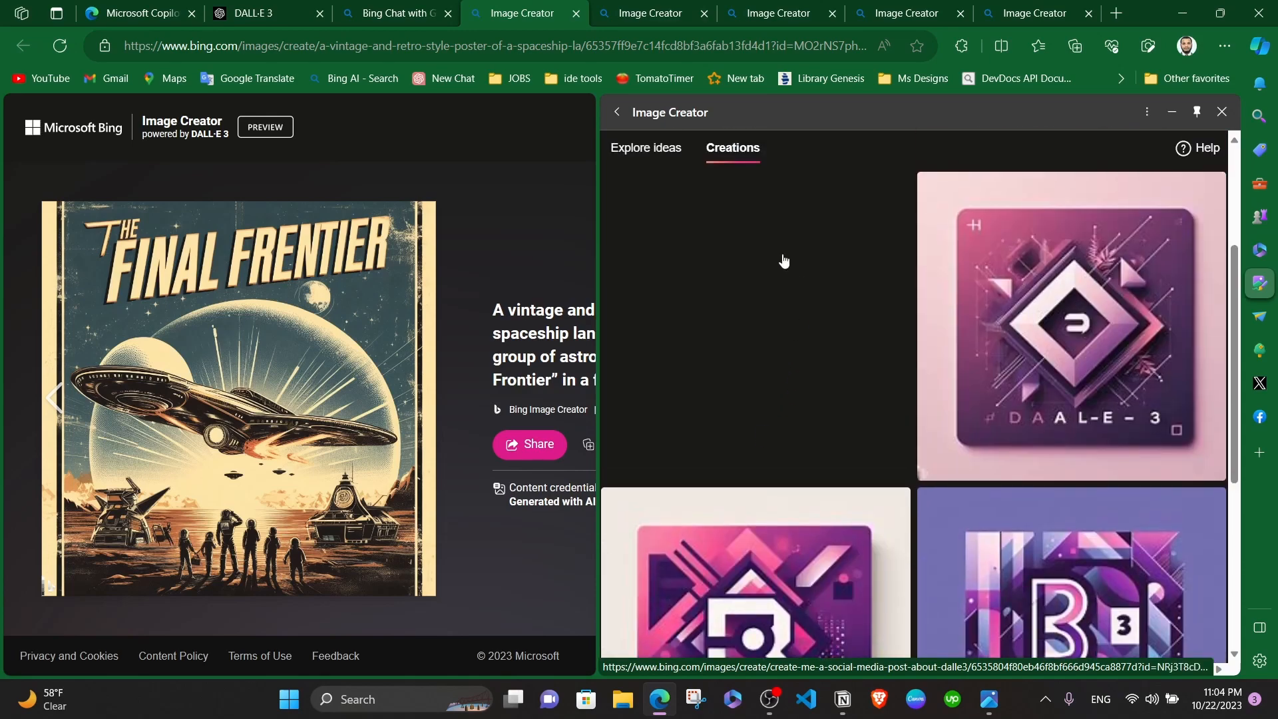
{"action": "scroll", "coordinate": [786, 364], "scroll_direction": "down", "scroll_amount": 3}
{"action": "scroll", "coordinate": [785, 364], "scroll_direction": "up", "scroll_amount": 3}
Step: Open the tilted card design with the white number 3 on its own page, narrow the Image Creator pane and view the other designs in turn
{"action": "left_click", "coordinate": [858, 329]}
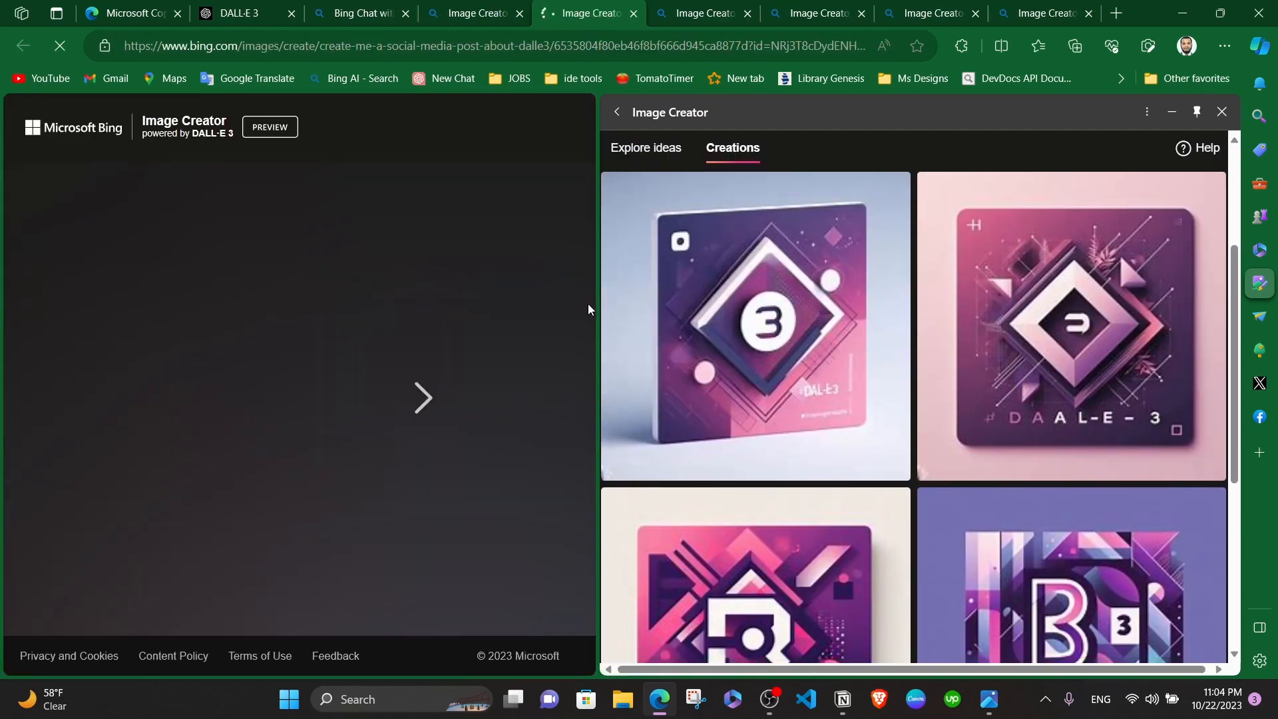
{"action": "left_click_drag", "start_coordinate": [602, 300], "coordinate": [708, 302]}
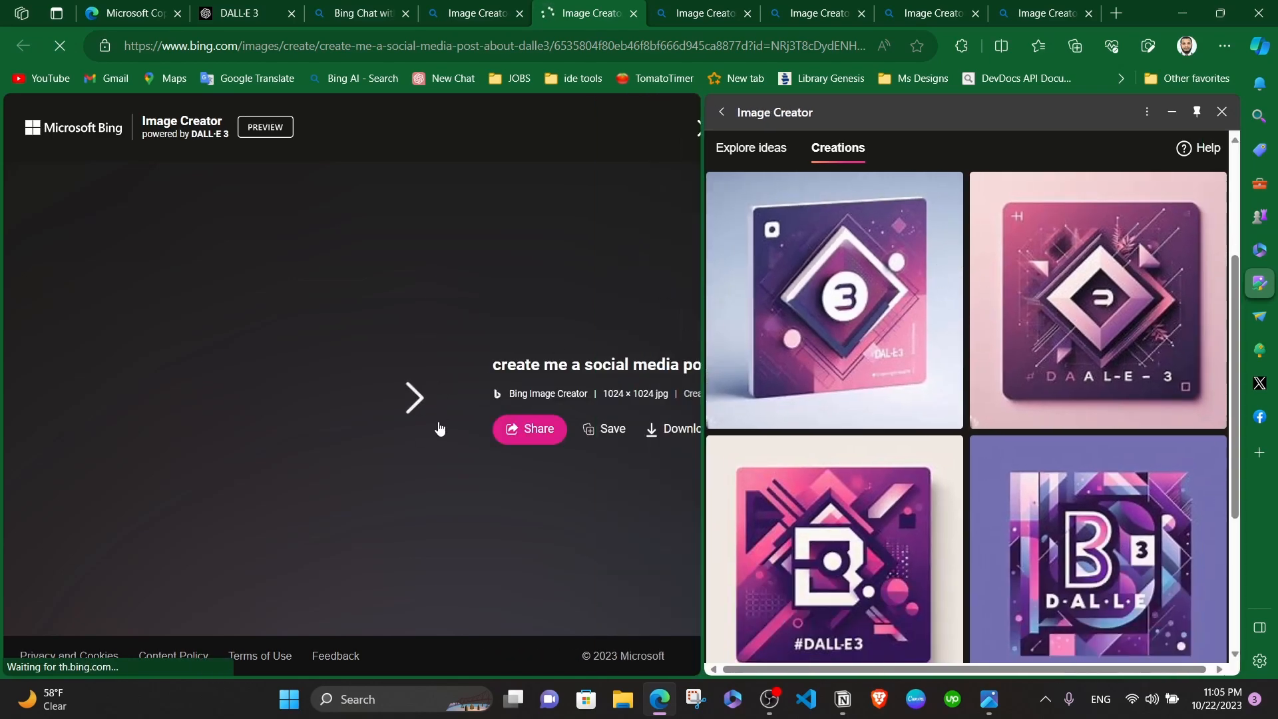
{"action": "scroll", "coordinate": [1020, 404], "scroll_direction": "down", "scroll_amount": 1}
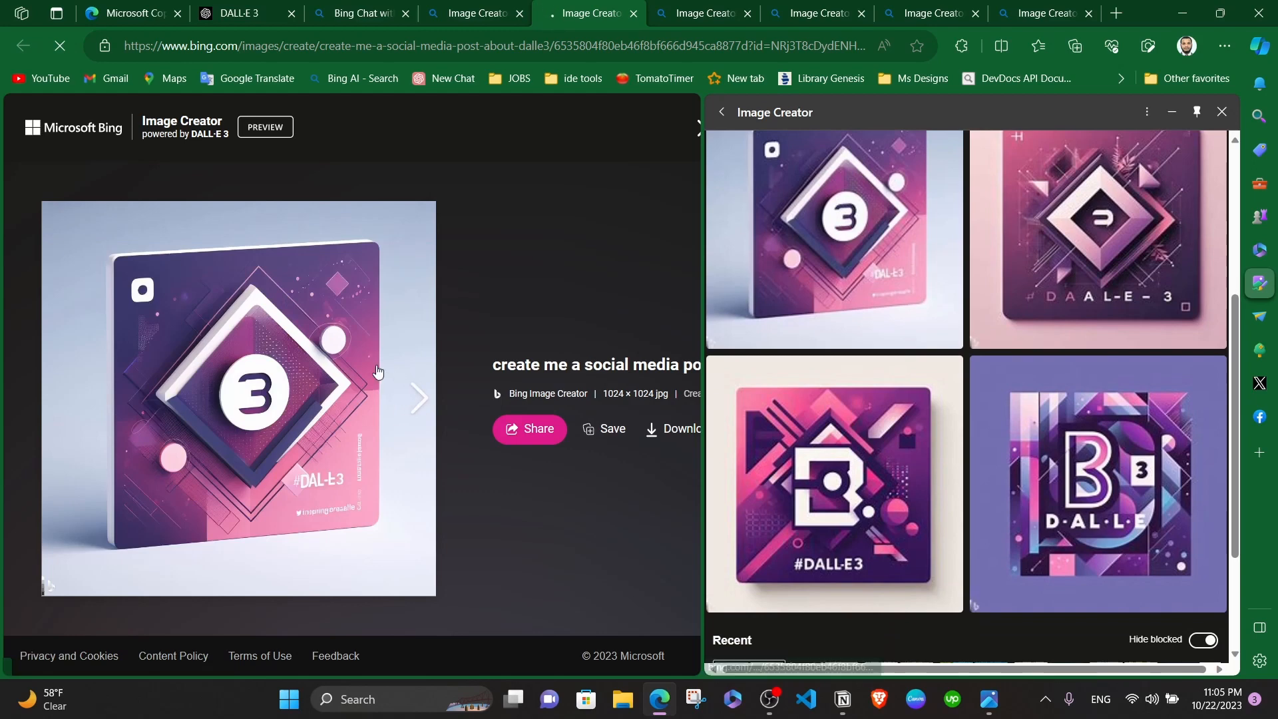
{"action": "left_click", "coordinate": [424, 400]}
{"action": "left_click", "coordinate": [414, 398]}
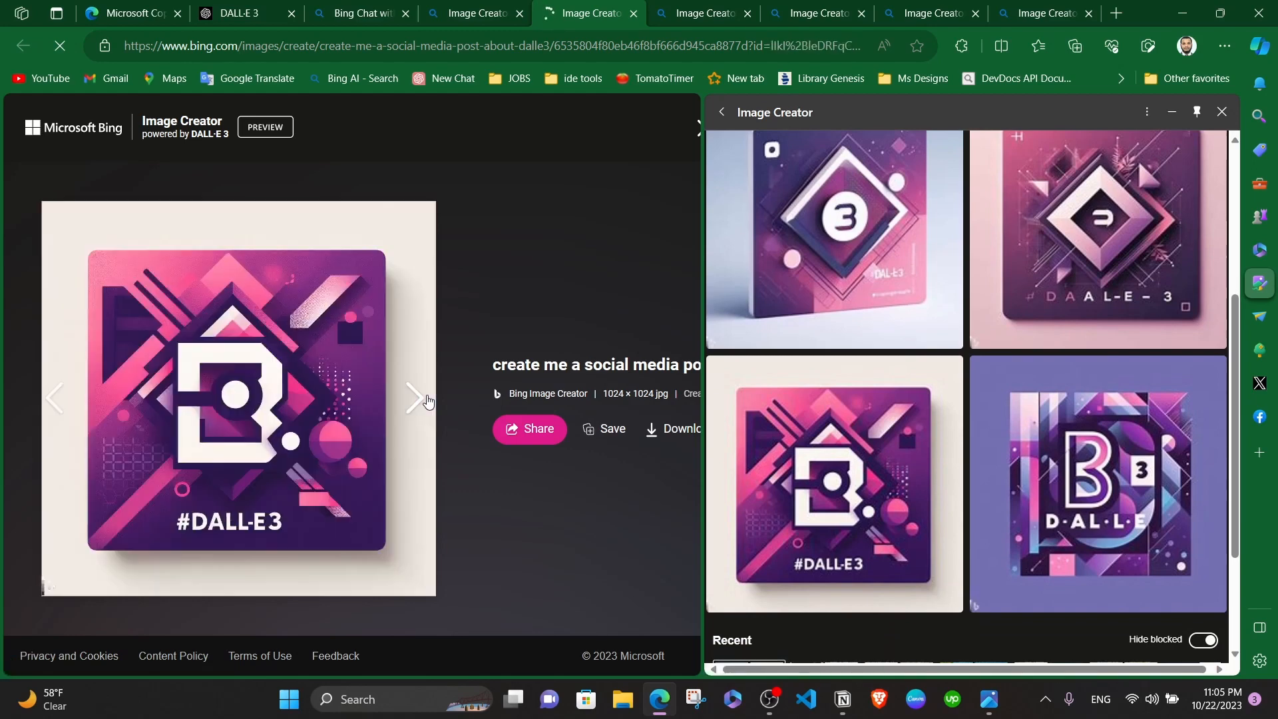
{"action": "left_click", "coordinate": [414, 398]}
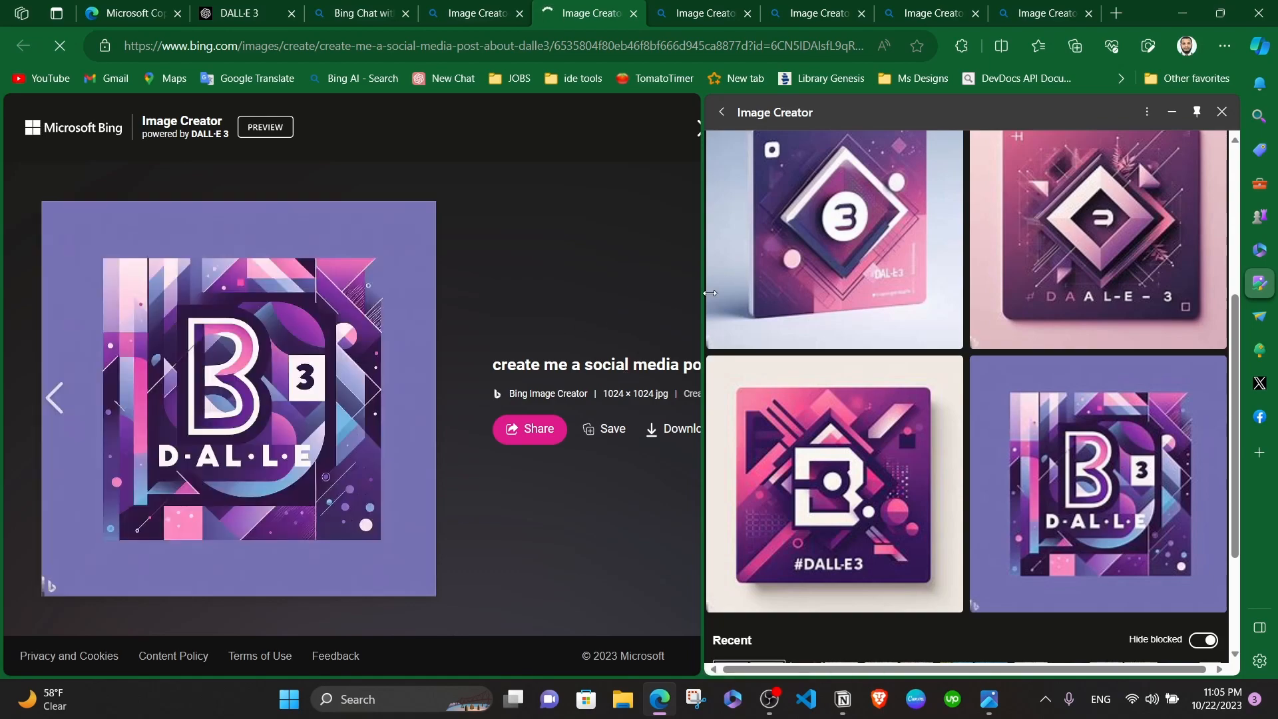
Step: Replace the Image Creator prompt with a request for a birthday card for a named man's 27th year and generate the images
{"action": "scroll", "coordinate": [945, 366], "scroll_direction": "up", "scroll_amount": 3}
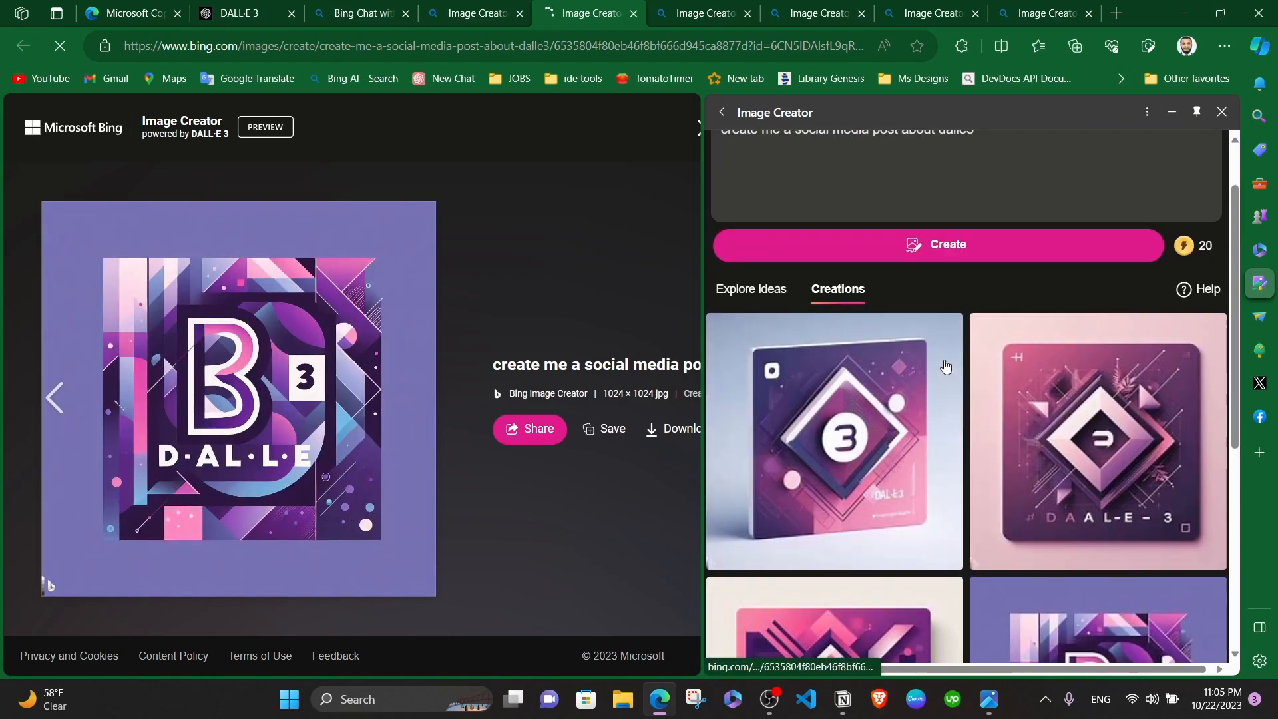
{"action": "scroll", "coordinate": [945, 366], "scroll_direction": "up", "scroll_amount": 1}
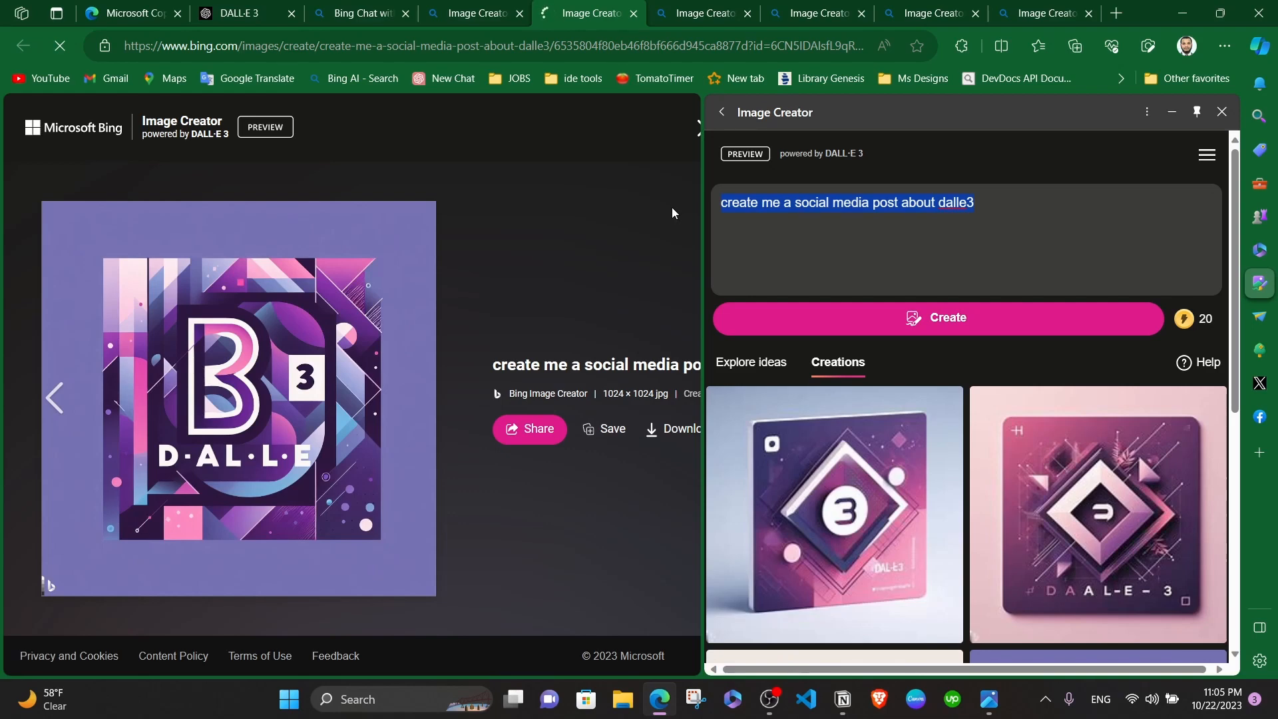
{"action": "type", "text": "c"}
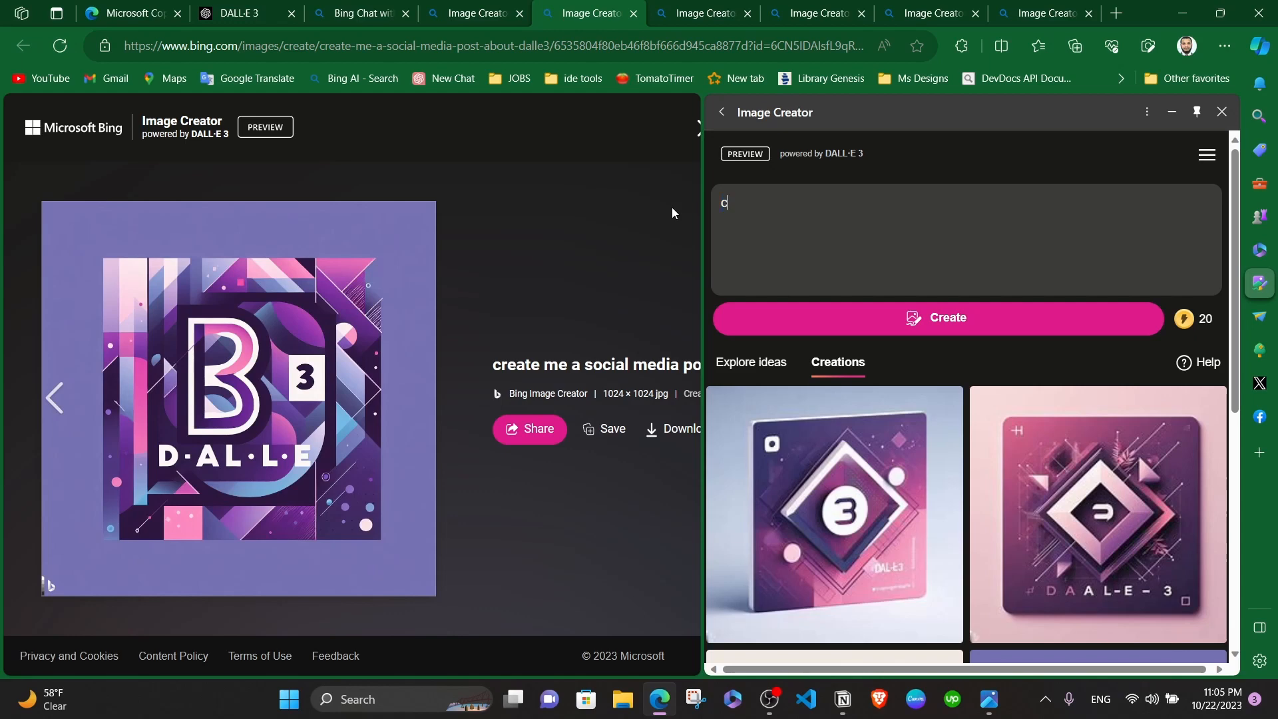
{"action": "type", "text": "reate me a birthday card fo"}
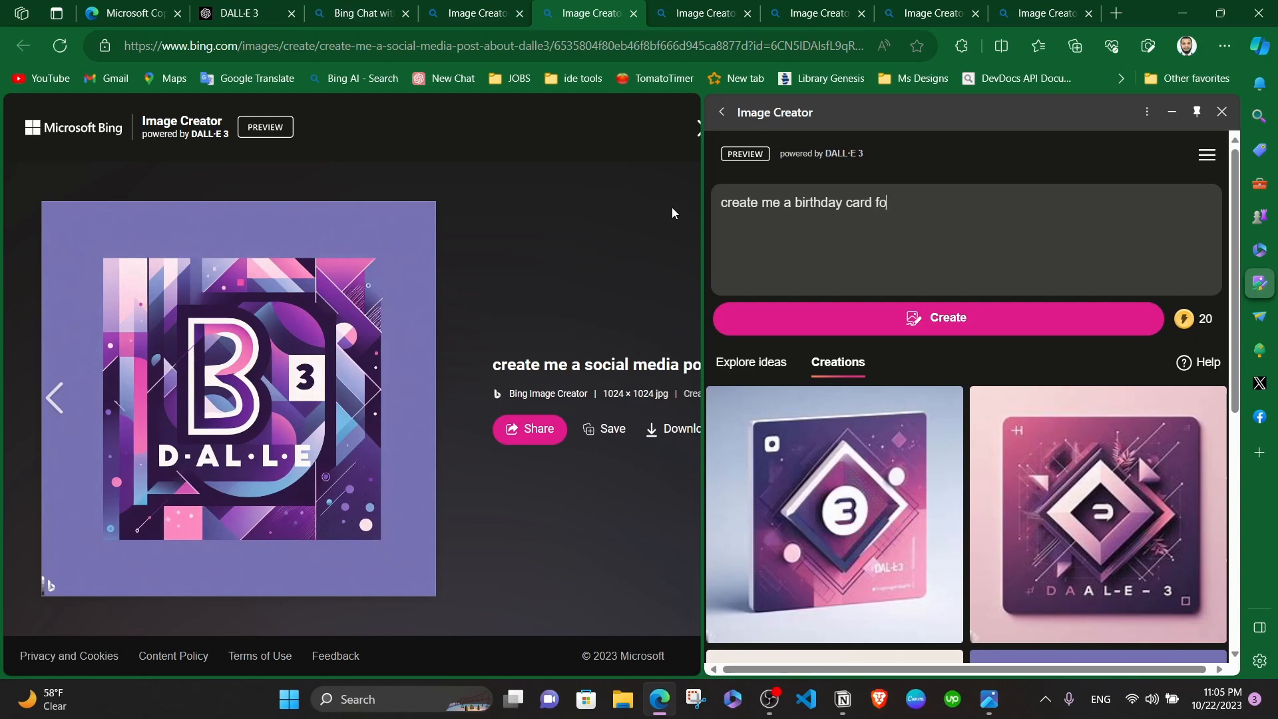
{"action": "type", "text": "r \"Mehammed T.\" fo"}
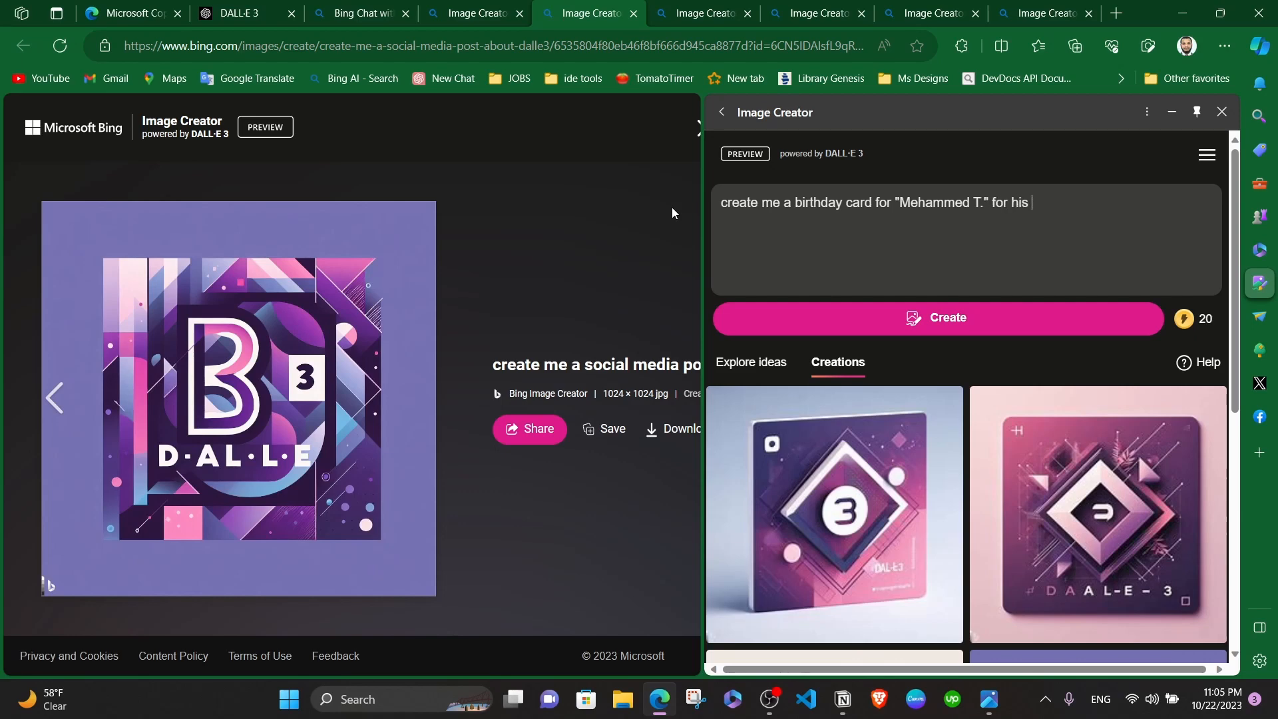
{"action": "type", "text": "r his"}
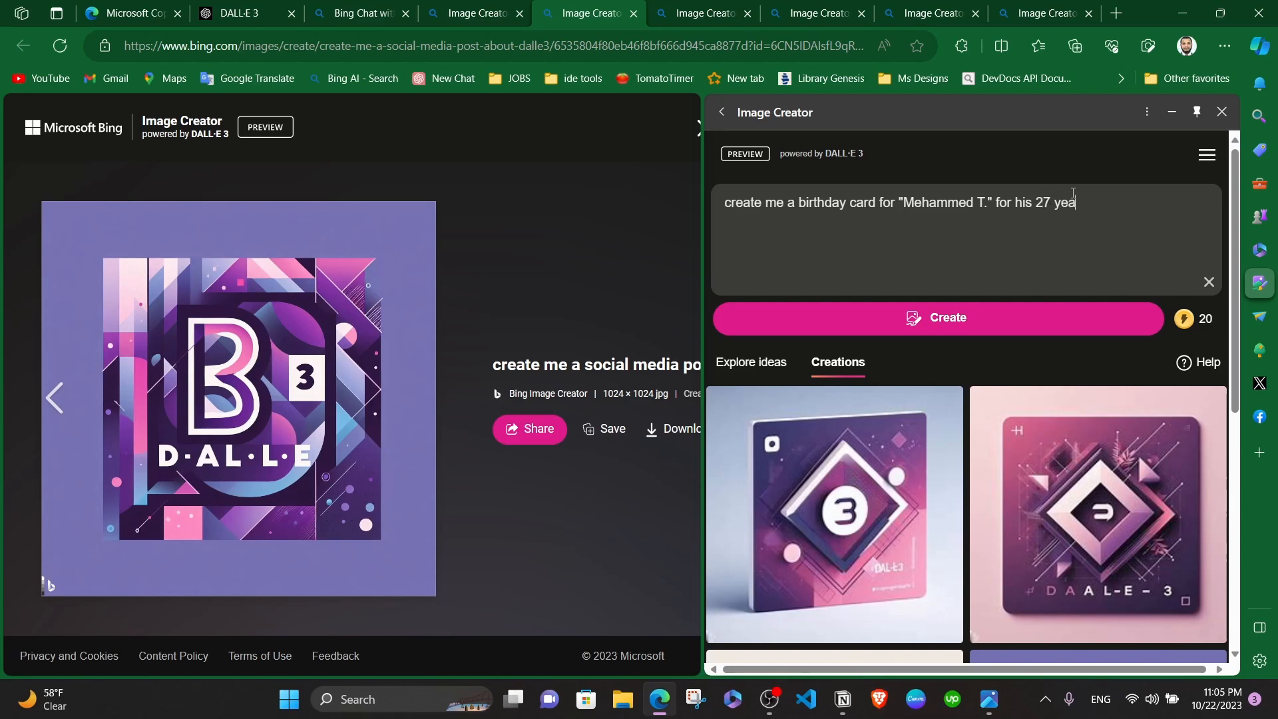
{"action": "key", "text": "Return"}
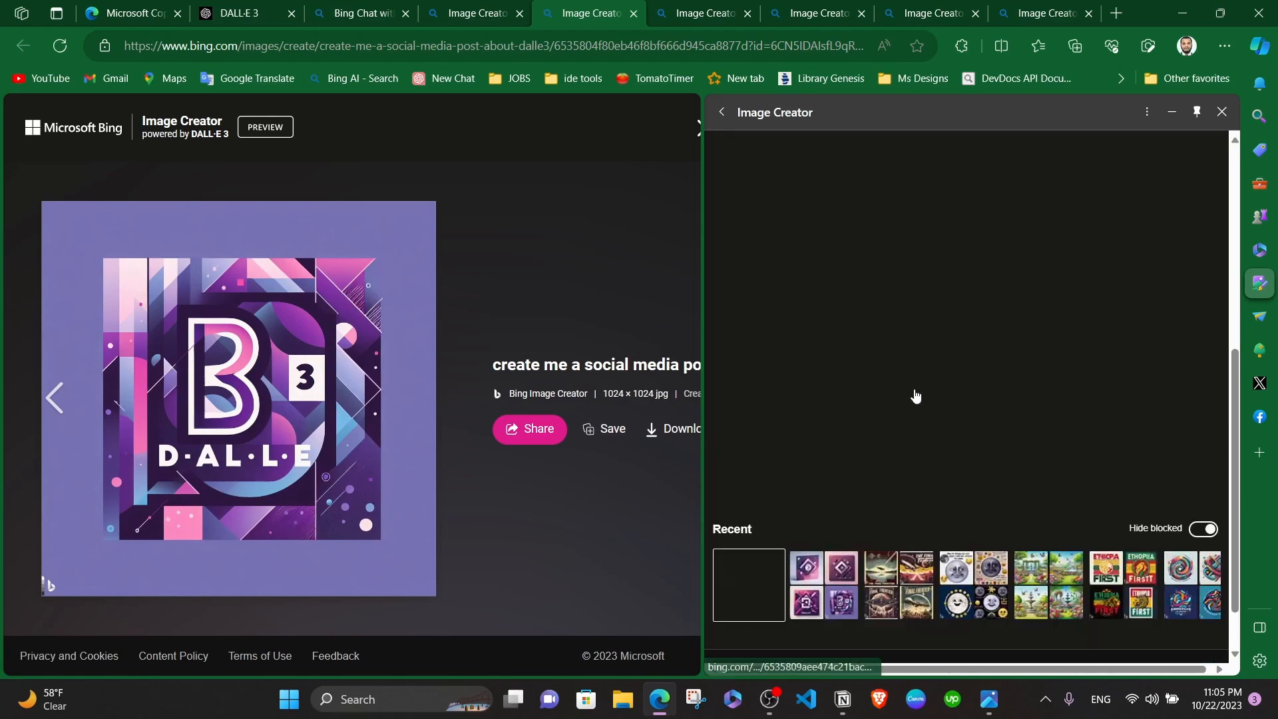
{"action": "scroll", "coordinate": [916, 396], "scroll_direction": "down", "scroll_amount": 1}
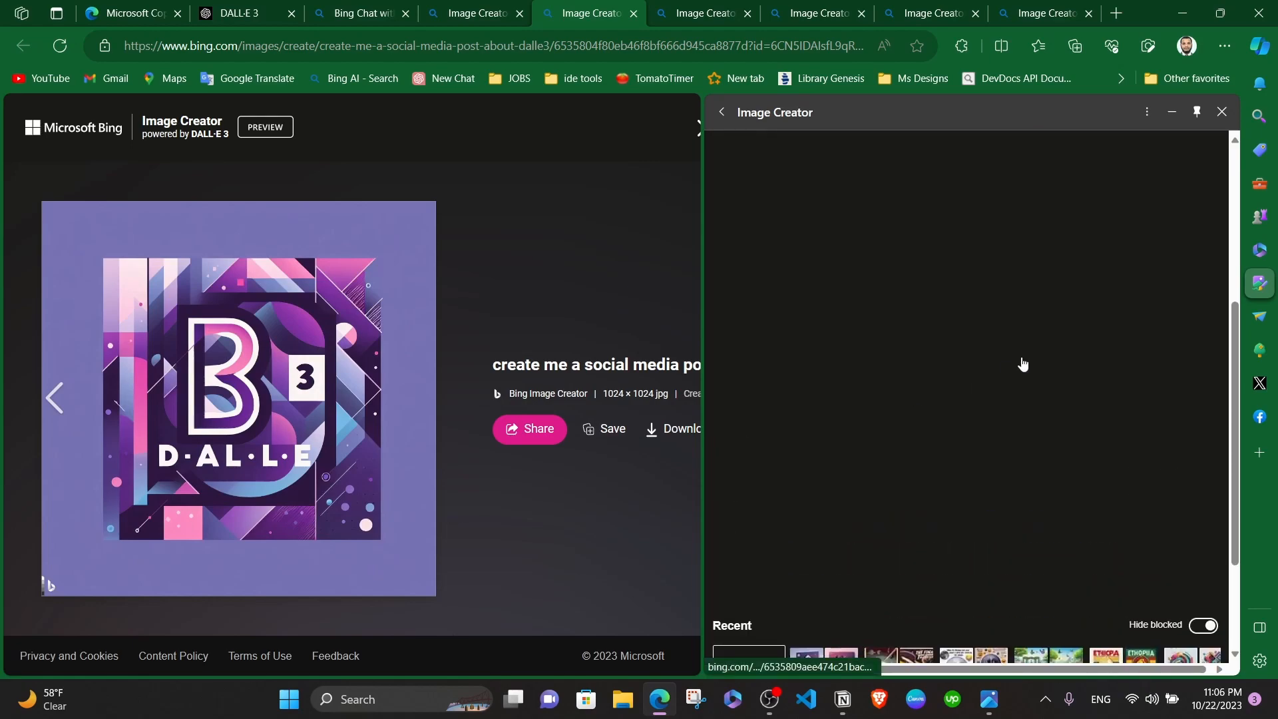
Step: Open the birthday card with the floral arch and gift on its own page and check its wording against the prompt
{"action": "scroll", "coordinate": [1023, 364], "scroll_direction": "up", "scroll_amount": 4}
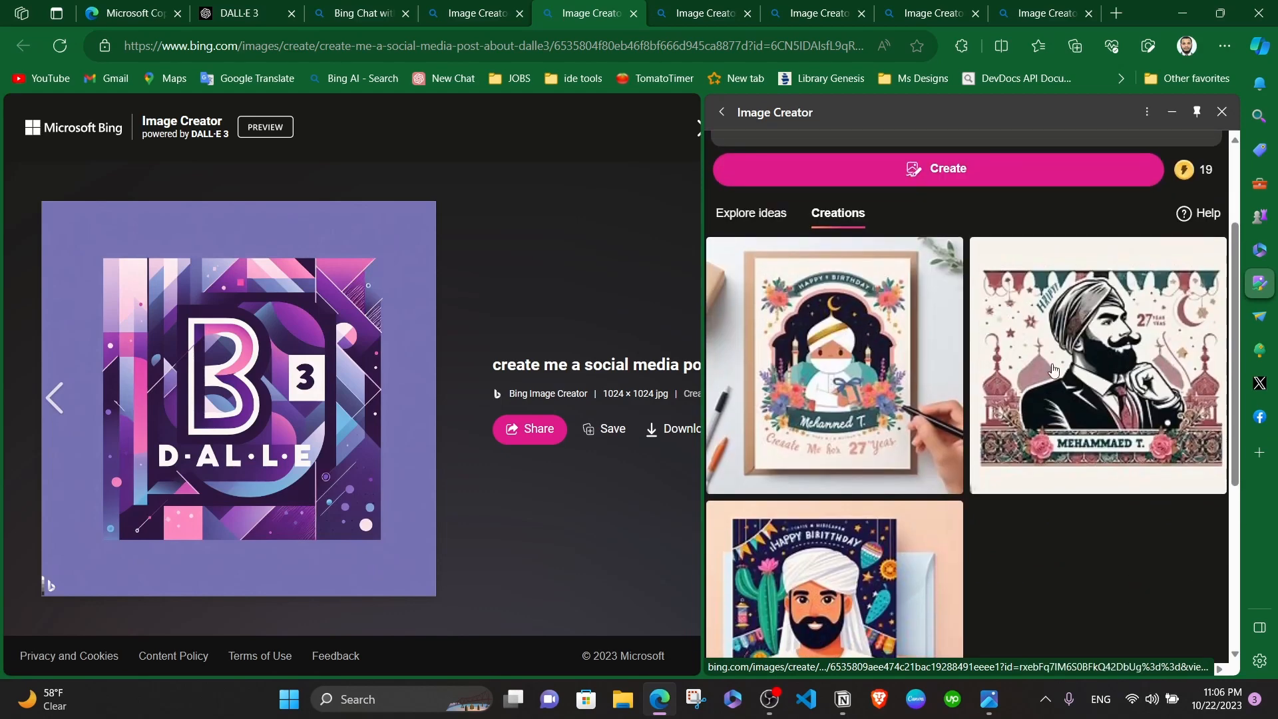
{"action": "left_click", "coordinate": [819, 359]}
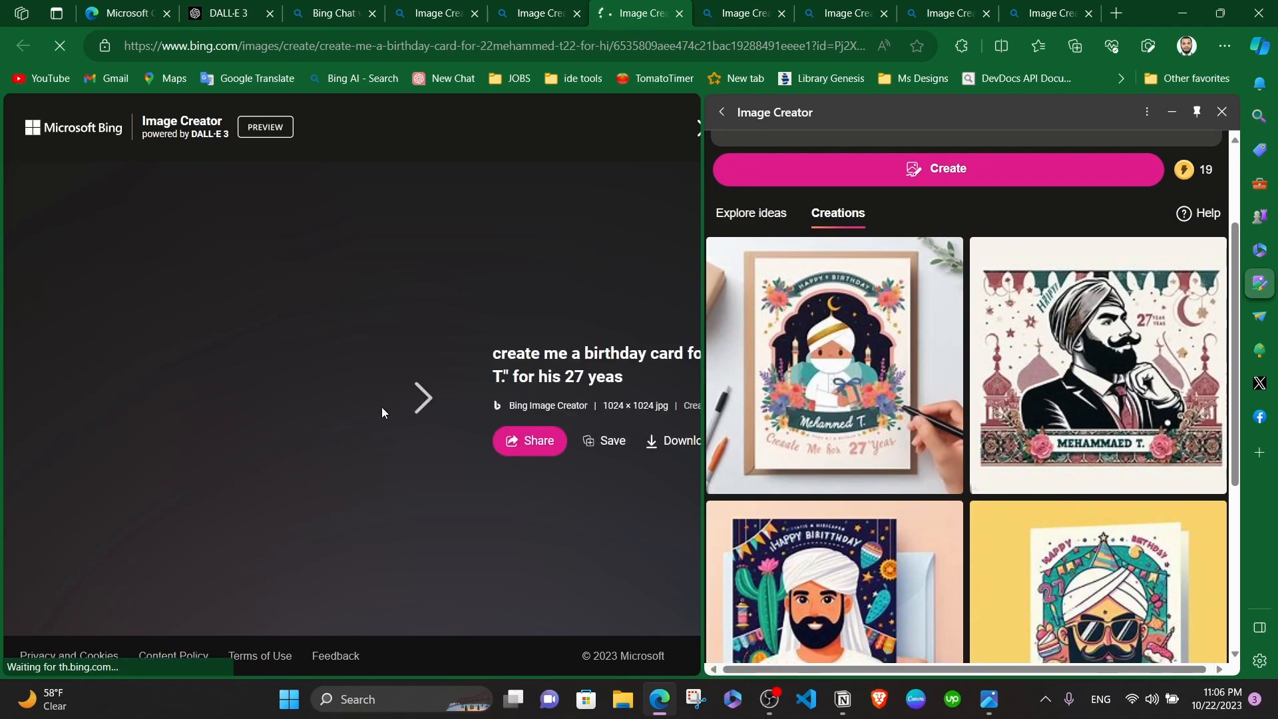
{"action": "scroll", "coordinate": [905, 378], "scroll_direction": "down", "scroll_amount": 3}
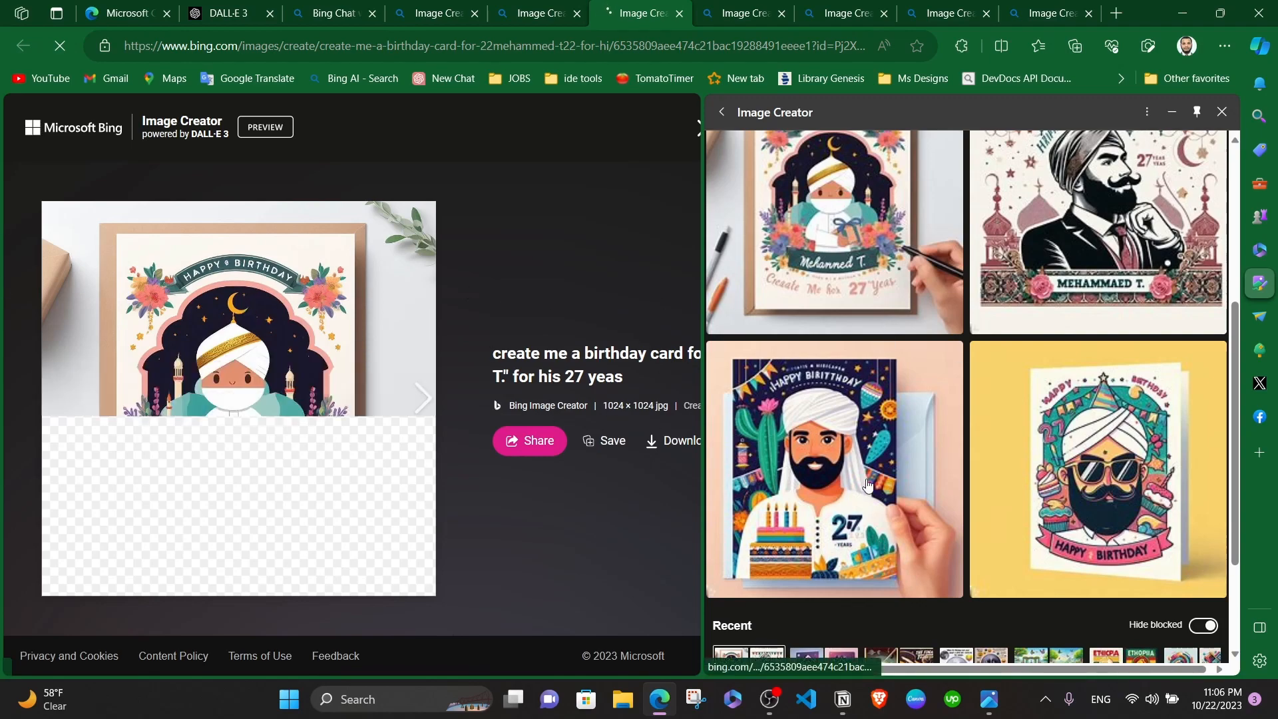
{"action": "scroll", "coordinate": [971, 378], "scroll_direction": "up", "scroll_amount": 5}
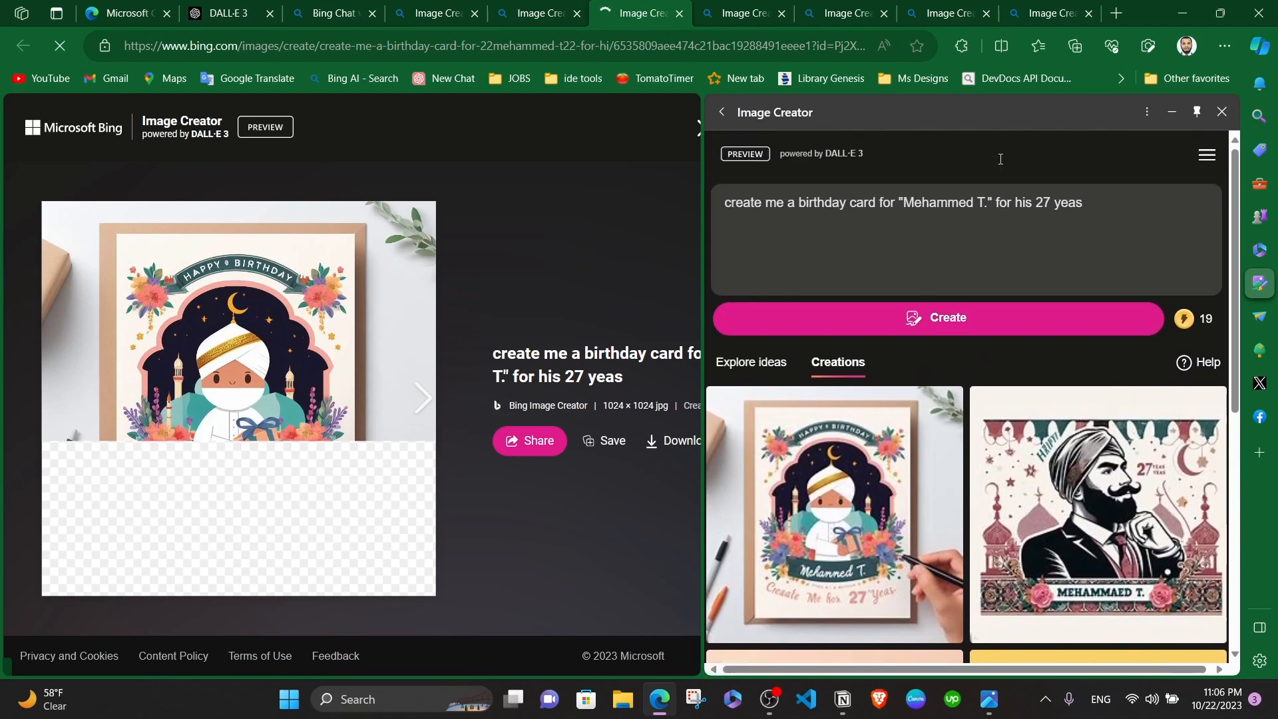
{"action": "double_click", "coordinate": [1038, 203]}
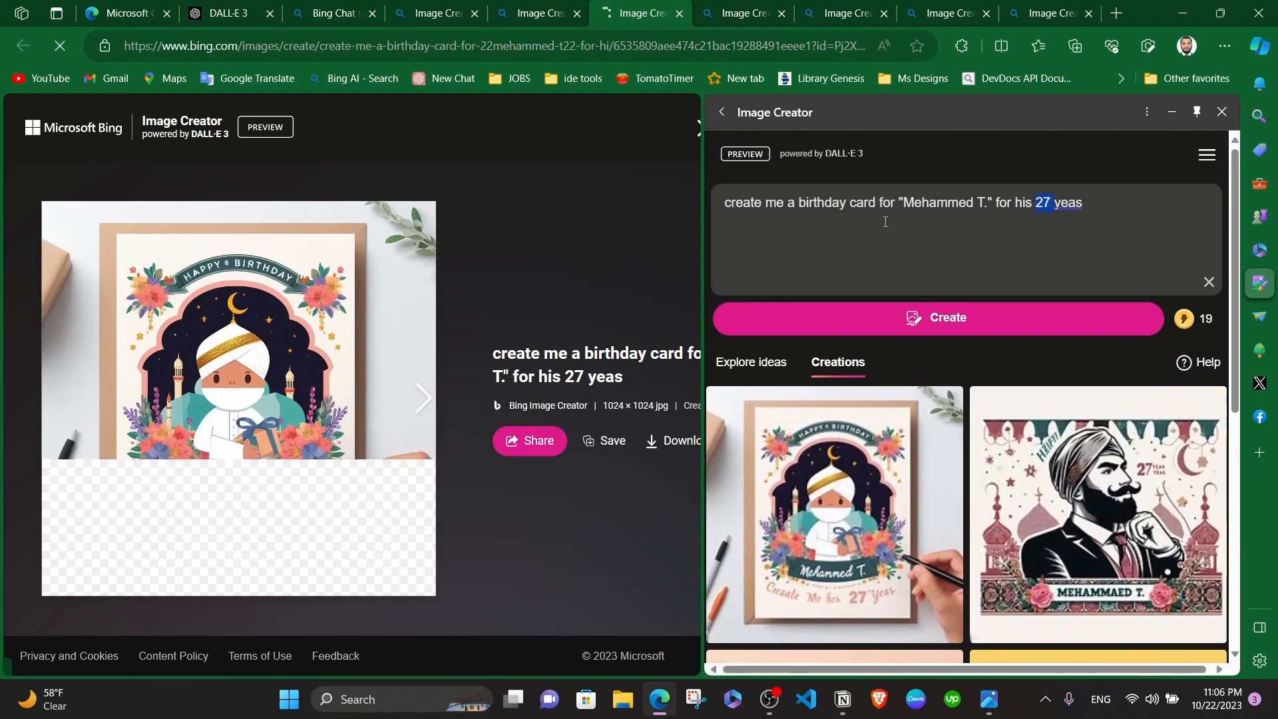
{"action": "left_click", "coordinate": [822, 201]}
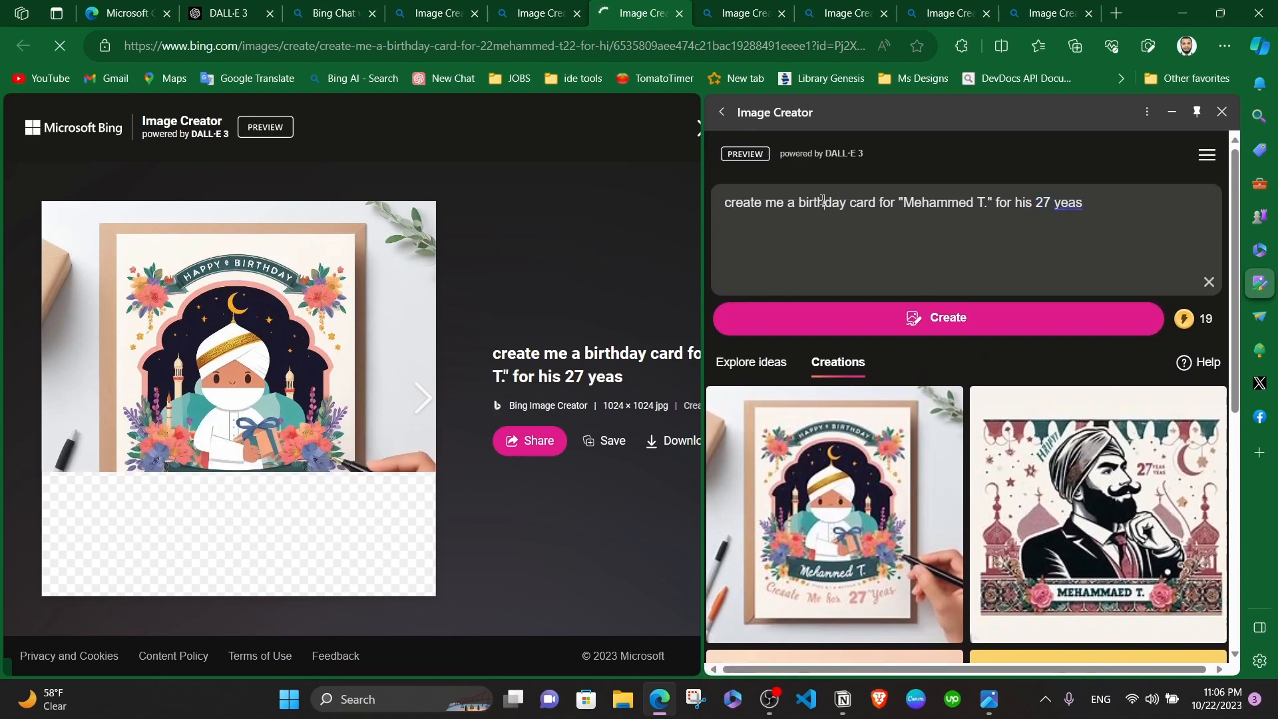
{"action": "scroll", "coordinate": [951, 408], "scroll_direction": "down", "scroll_amount": 5}
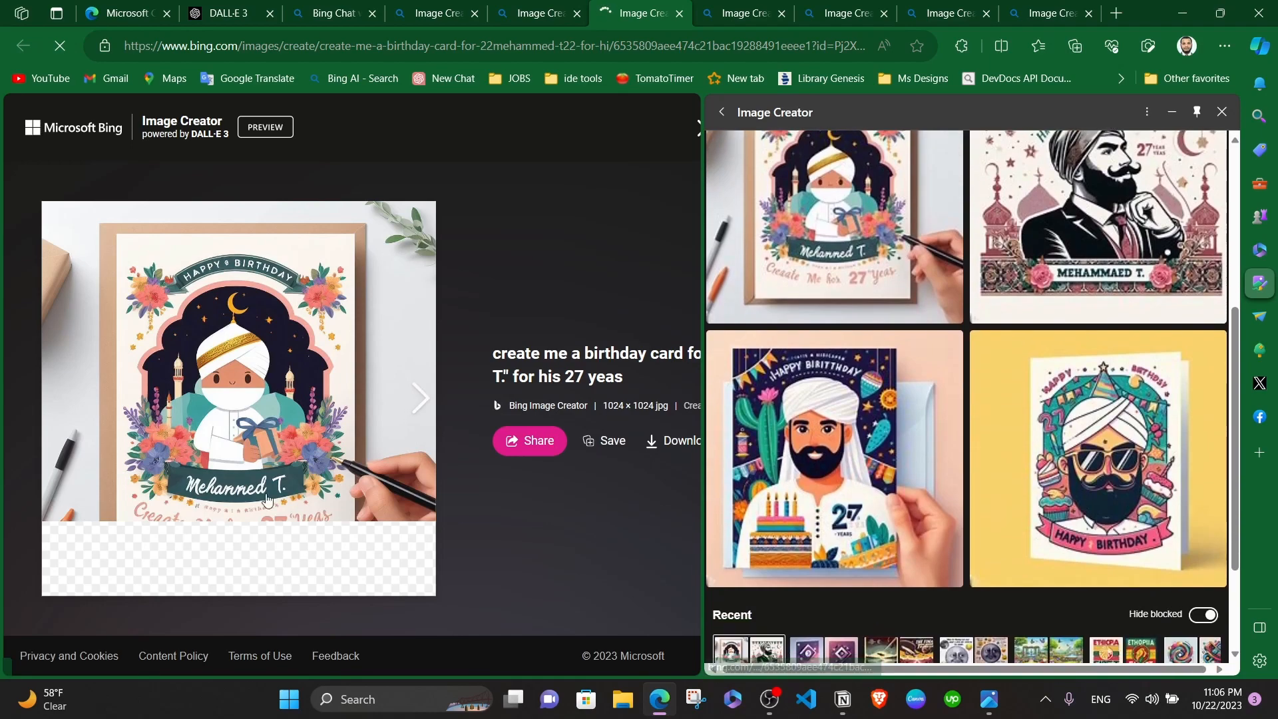
{"action": "scroll", "coordinate": [841, 279], "scroll_direction": "up", "scroll_amount": 5}
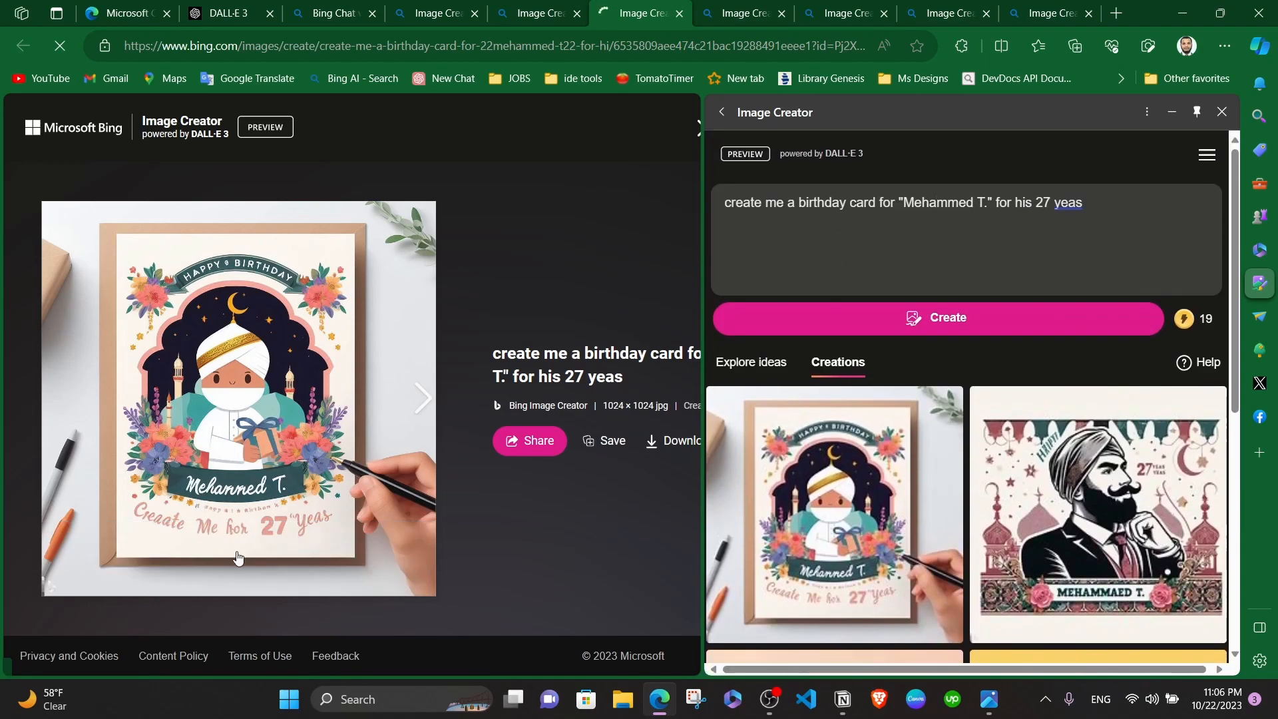
Step: View the remaining birthday card designs in turn, through to the card with sunglasses on a yellow background
{"action": "left_click", "coordinate": [424, 408]}
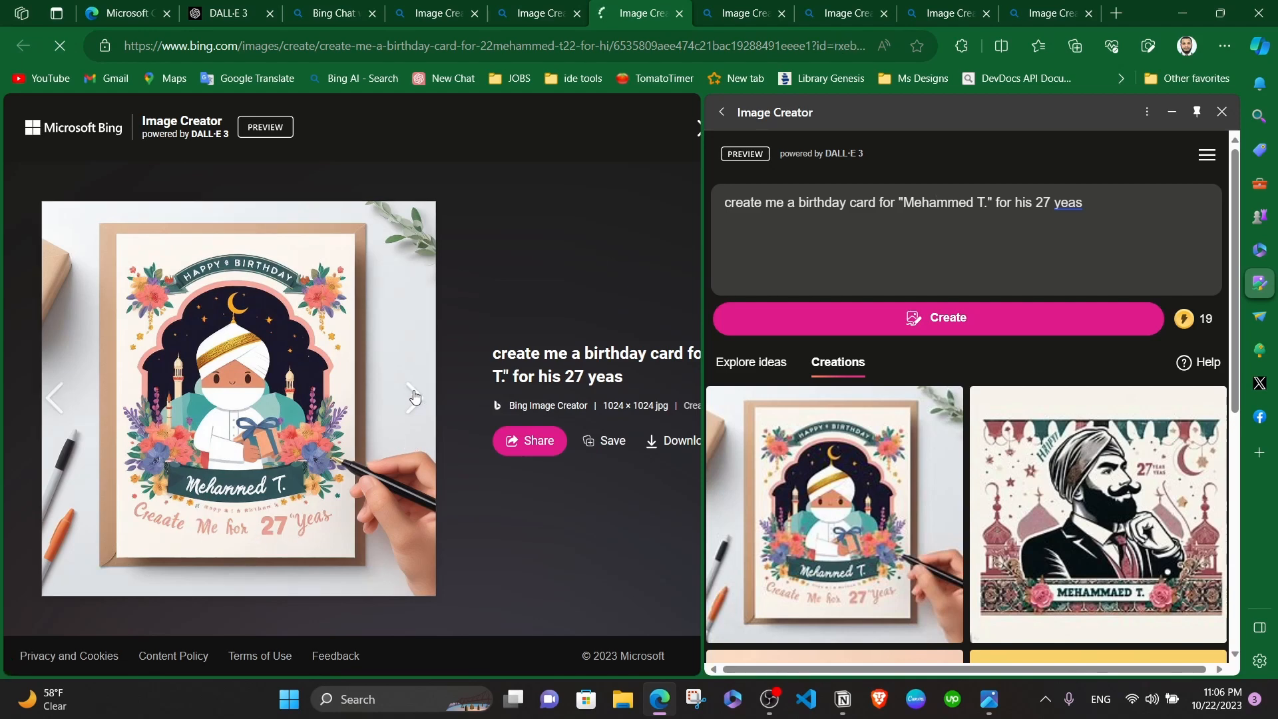
{"action": "left_click", "coordinate": [414, 397]}
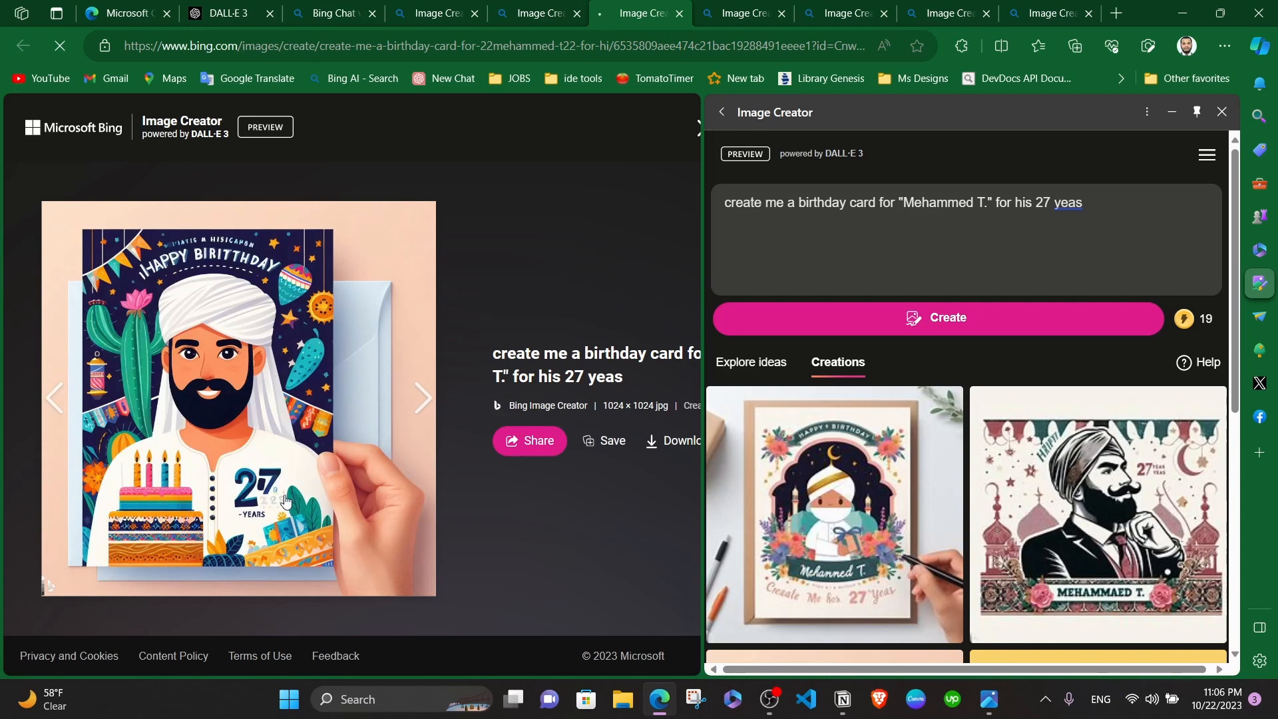
{"action": "left_click", "coordinate": [423, 394]}
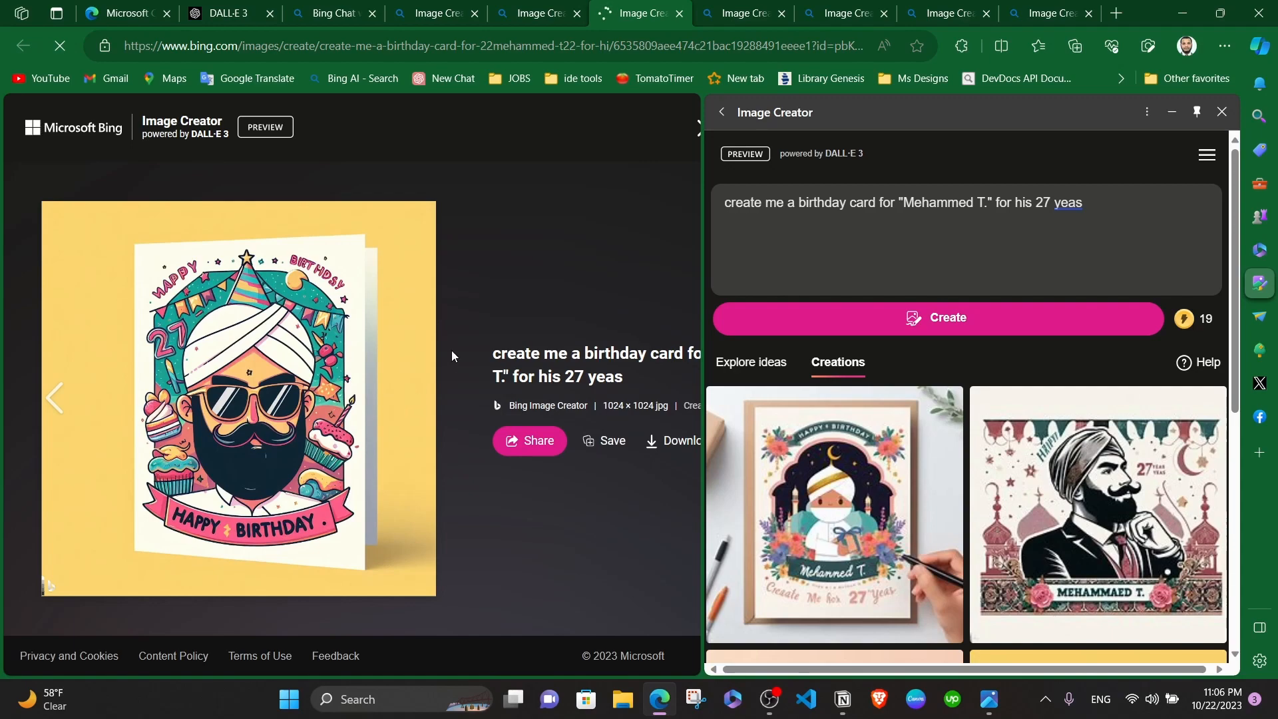
{"action": "scroll", "coordinate": [1107, 450], "scroll_direction": "down", "scroll_amount": 7}
Step: Replace the Image Creator prompt with "create me the the ui of landing page for "Emmersive LEarning"" and generate the images
{"action": "double_click", "coordinate": [1068, 203]}
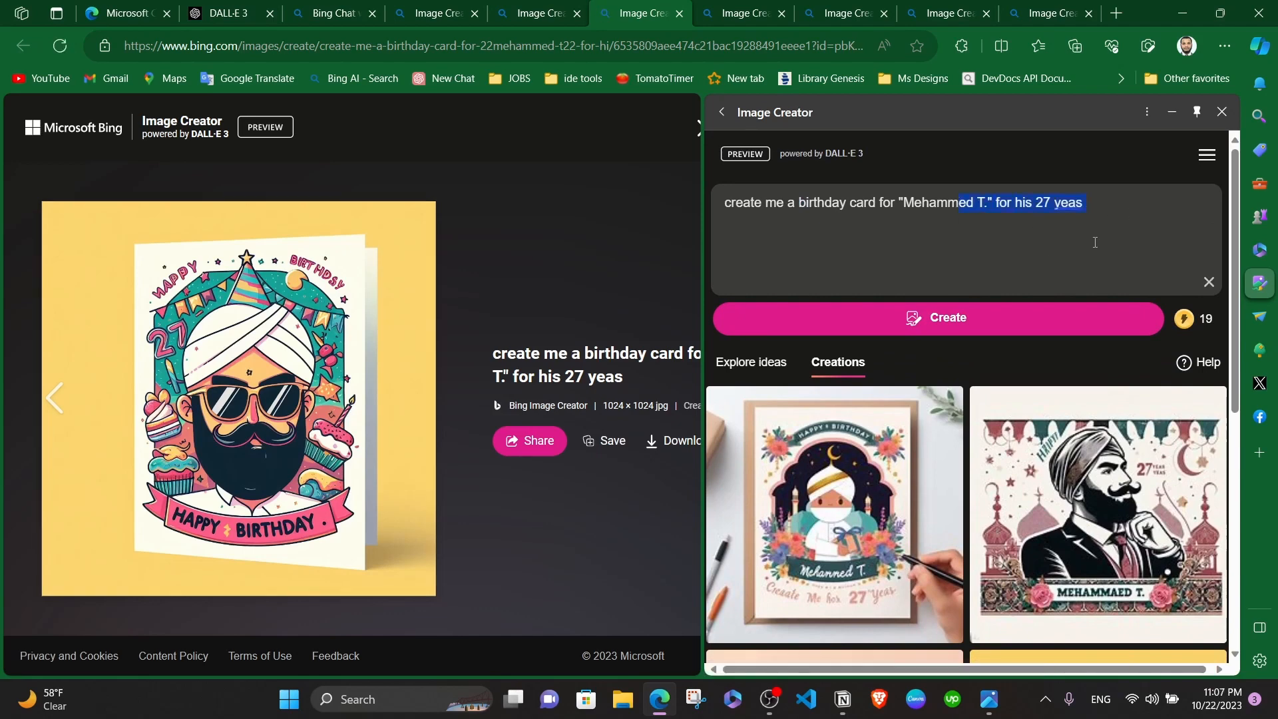
{"action": "key", "text": "BackSpace"}
{"action": "key", "text": "BackSpace"}
{"action": "key", "text": "BackSpace"}
{"action": "key", "text": "BackSpace"}
{"action": "key", "text": "BackSpace"}
{"action": "key", "text": "BackSpace"}
{"action": "key", "text": "BackSpace"}
{"action": "key", "text": "BackSpace"}
{"action": "key", "text": "BackSpace"}
{"action": "key", "text": "BackSpace"}
{"action": "key", "text": "BackSpace"}
{"action": "key", "text": "BackSpace"}
{"action": "key", "text": "BackSpace"}
{"action": "key", "text": "BackSpace"}
{"action": "key", "text": "BackSpace"}
{"action": "key", "text": "BackSpace"}
{"action": "key", "text": "BackSpace"}
{"action": "key", "text": "BackSpace"}
{"action": "key", "text": "BackSpace"}
{"action": "key", "text": "BackSpace"}
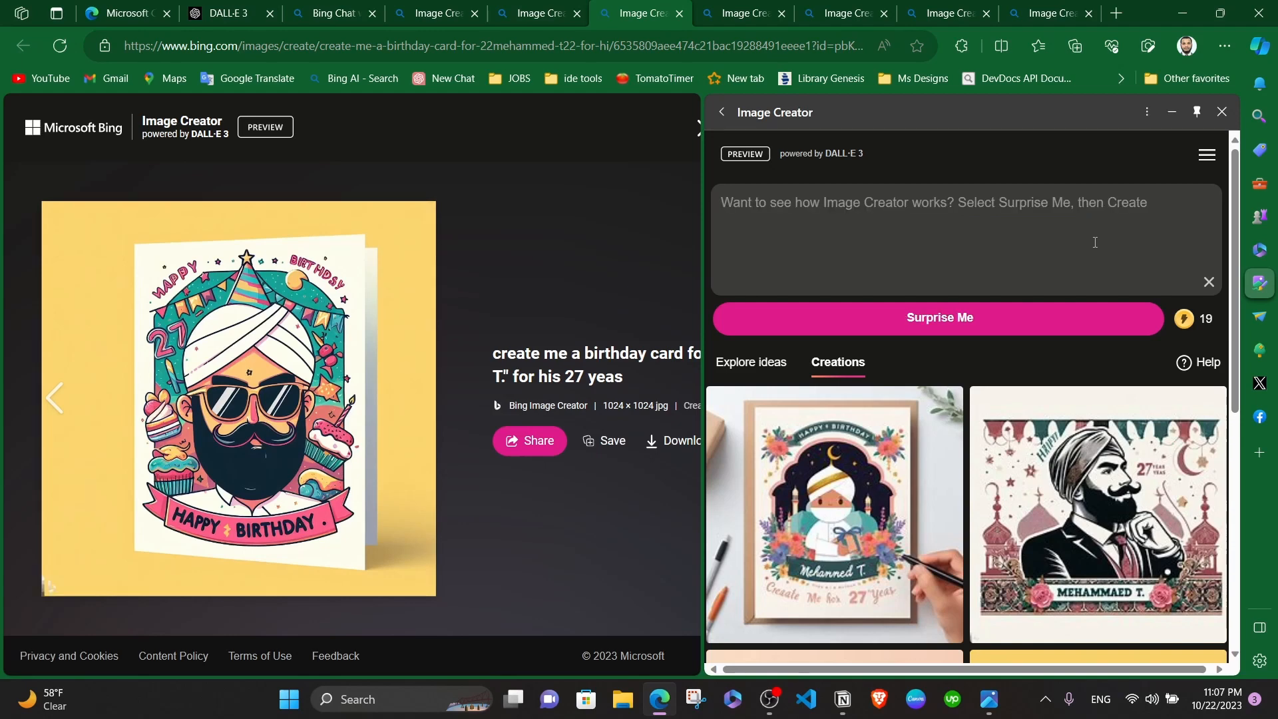
{"action": "type", "text": "create me the landing page"}
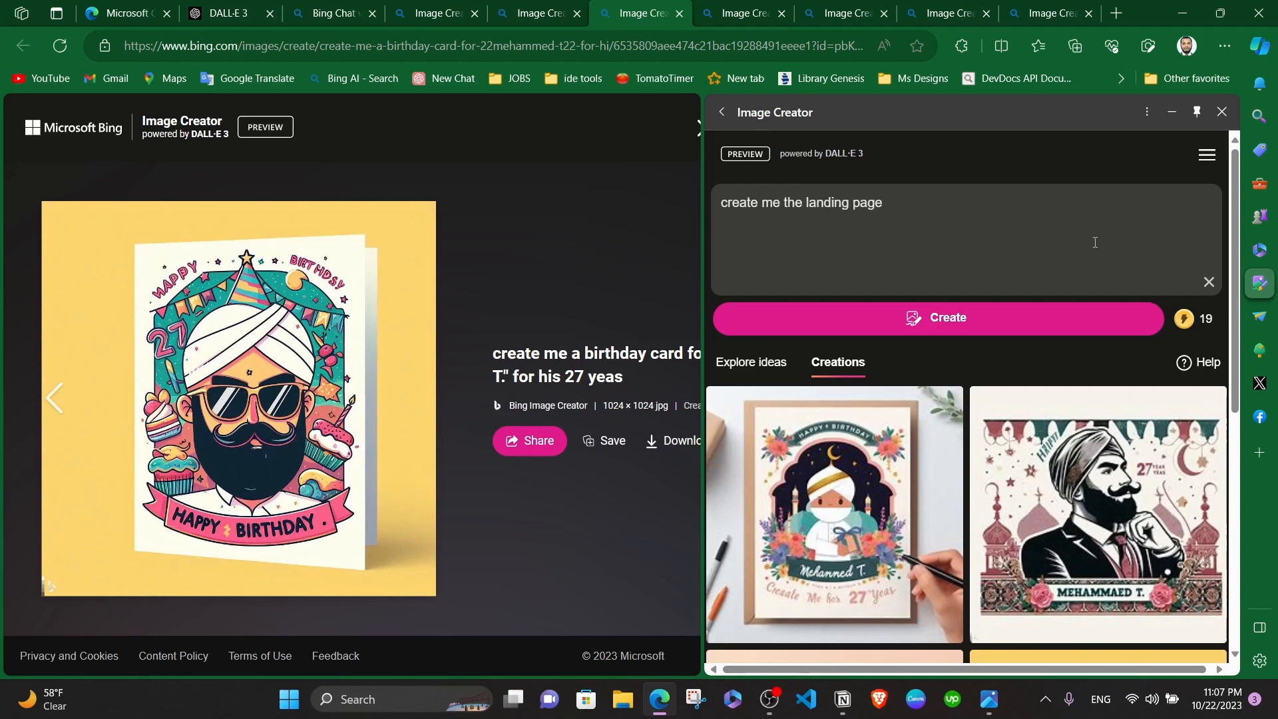
{"action": "left_click", "coordinate": [802, 205]}
{"action": "type", "text": "the ui of"}
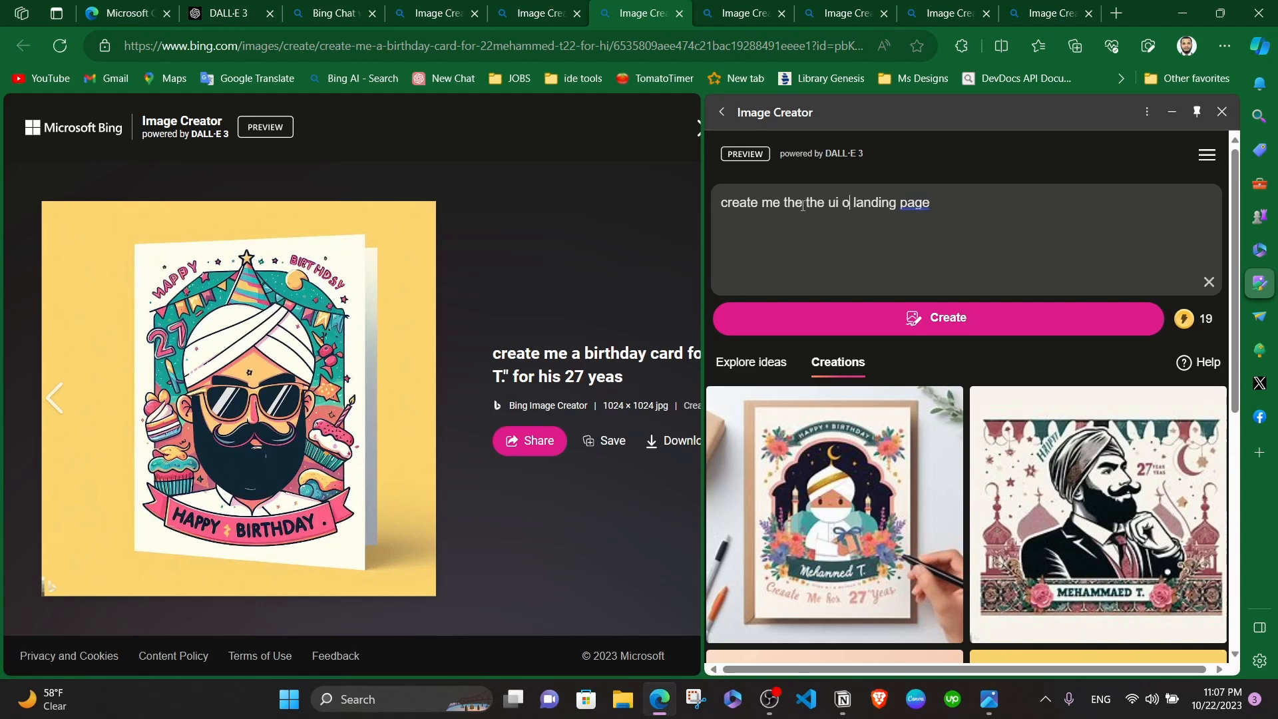
{"action": "key", "text": "BackSpace"}
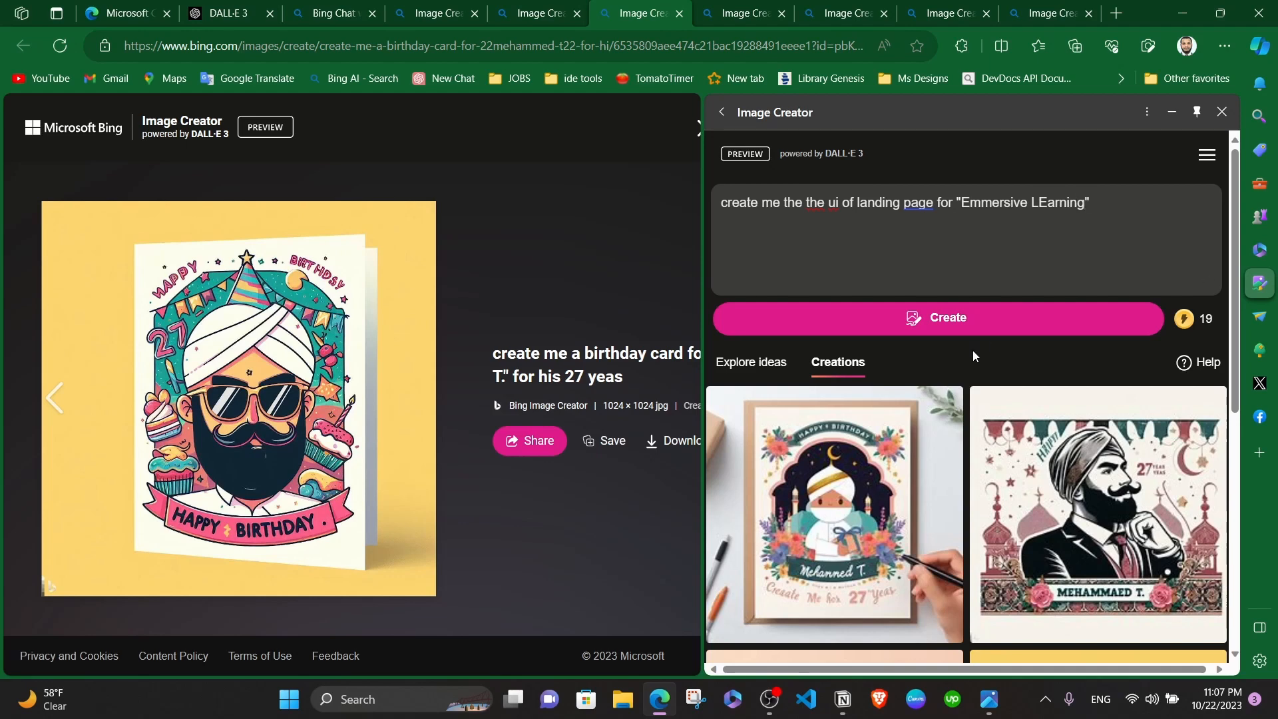
{"action": "left_click", "coordinate": [979, 320]}
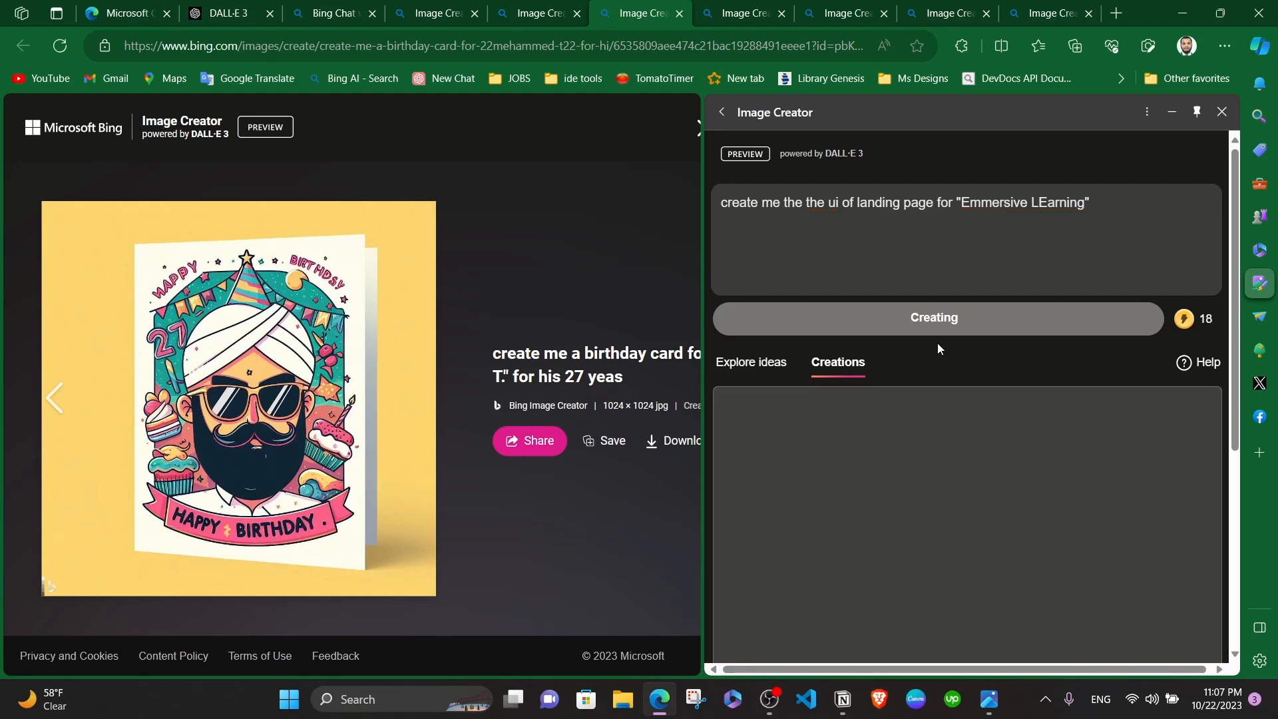
Step: Look over the generated landing page designs in the Image Creator pane
{"action": "scroll", "coordinate": [1008, 336], "scroll_direction": "down", "scroll_amount": 1}
{"action": "scroll", "coordinate": [1007, 334], "scroll_direction": "down", "scroll_amount": 3}
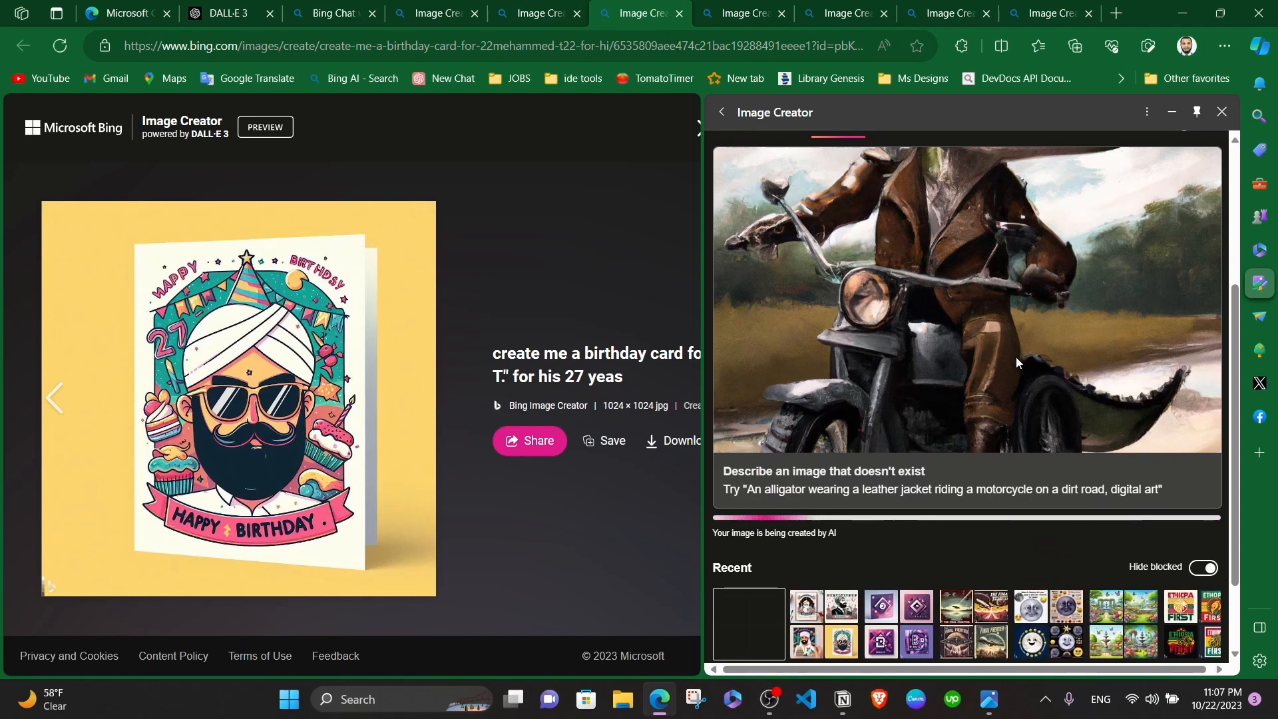
{"action": "scroll", "coordinate": [1016, 356], "scroll_direction": "down", "scroll_amount": 1}
{"action": "scroll", "coordinate": [1017, 361], "scroll_direction": "down", "scroll_amount": 1}
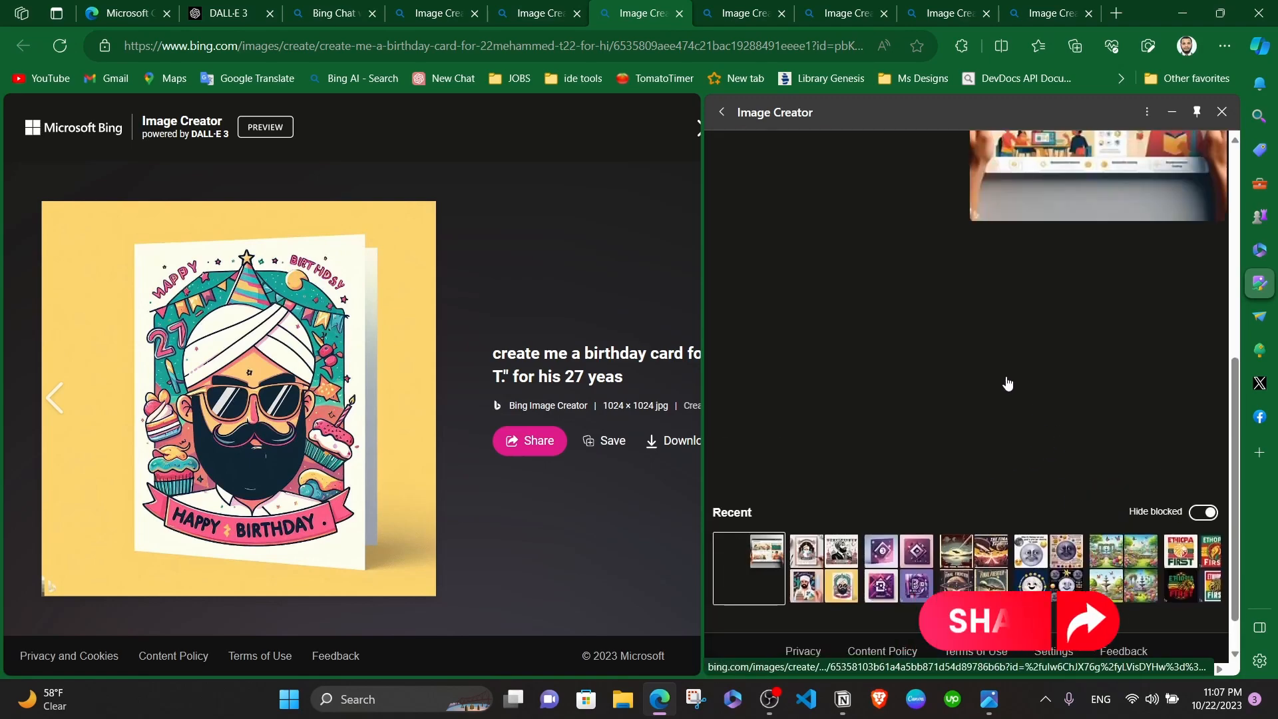
{"action": "scroll", "coordinate": [1071, 444], "scroll_direction": "down", "scroll_amount": 3}
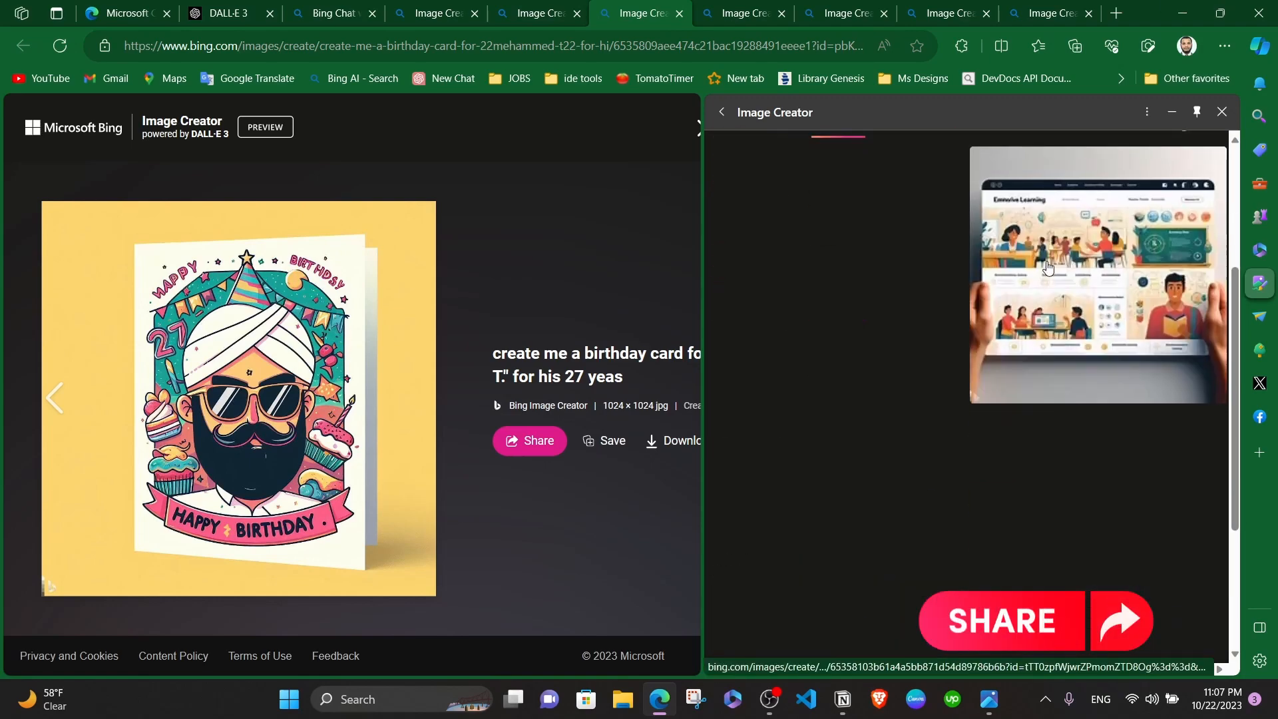
{"action": "scroll", "coordinate": [1052, 267], "scroll_direction": "up", "scroll_amount": 3}
{"action": "scroll", "coordinate": [1050, 343], "scroll_direction": "down", "scroll_amount": 3}
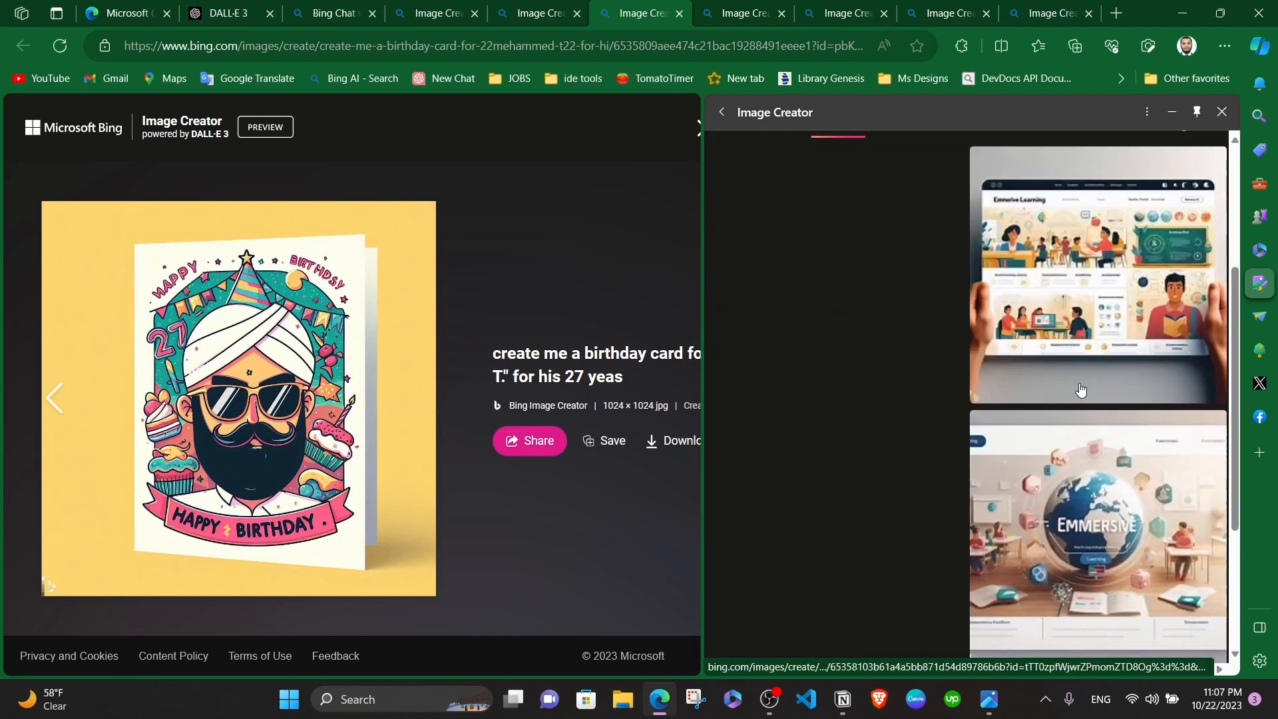
{"action": "scroll", "coordinate": [836, 322], "scroll_direction": "up", "scroll_amount": 2}
{"action": "scroll", "coordinate": [836, 321], "scroll_direction": "down", "scroll_amount": 5}
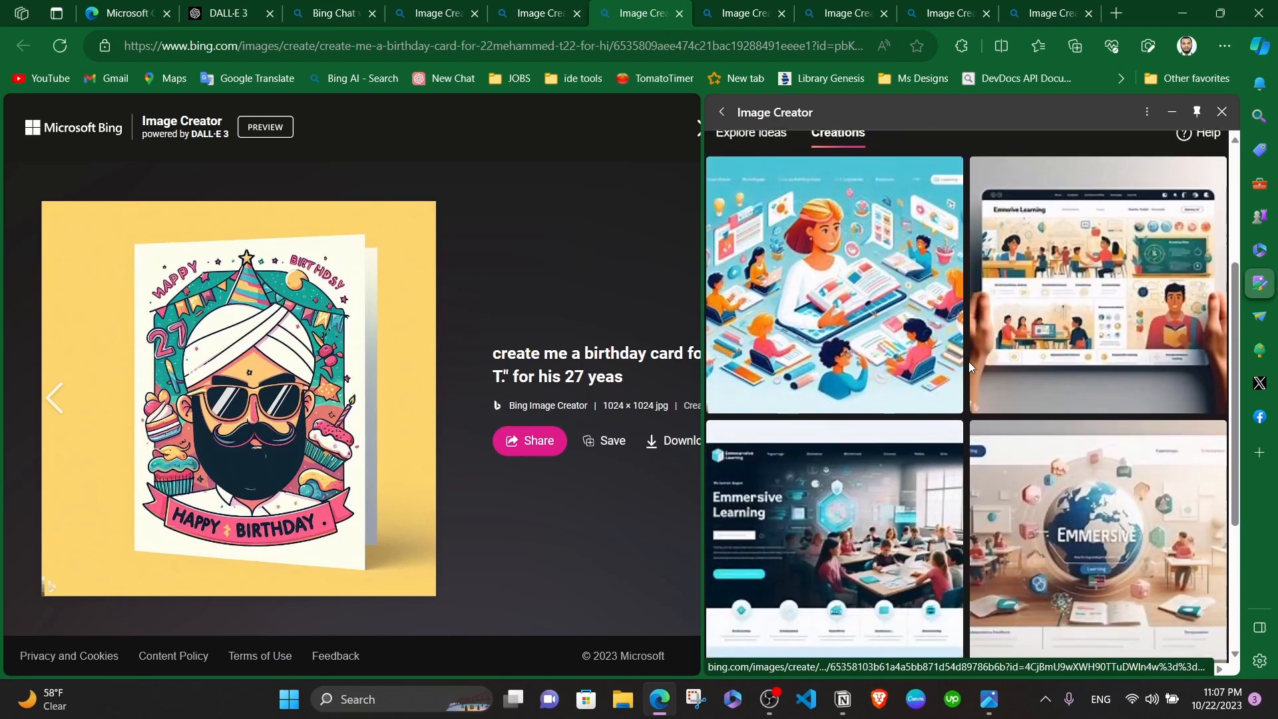
Step: Open the dark classroom landing page design on its own page, narrow the Image Creator pane and view the other designs in turn
{"action": "left_click", "coordinate": [799, 371]}
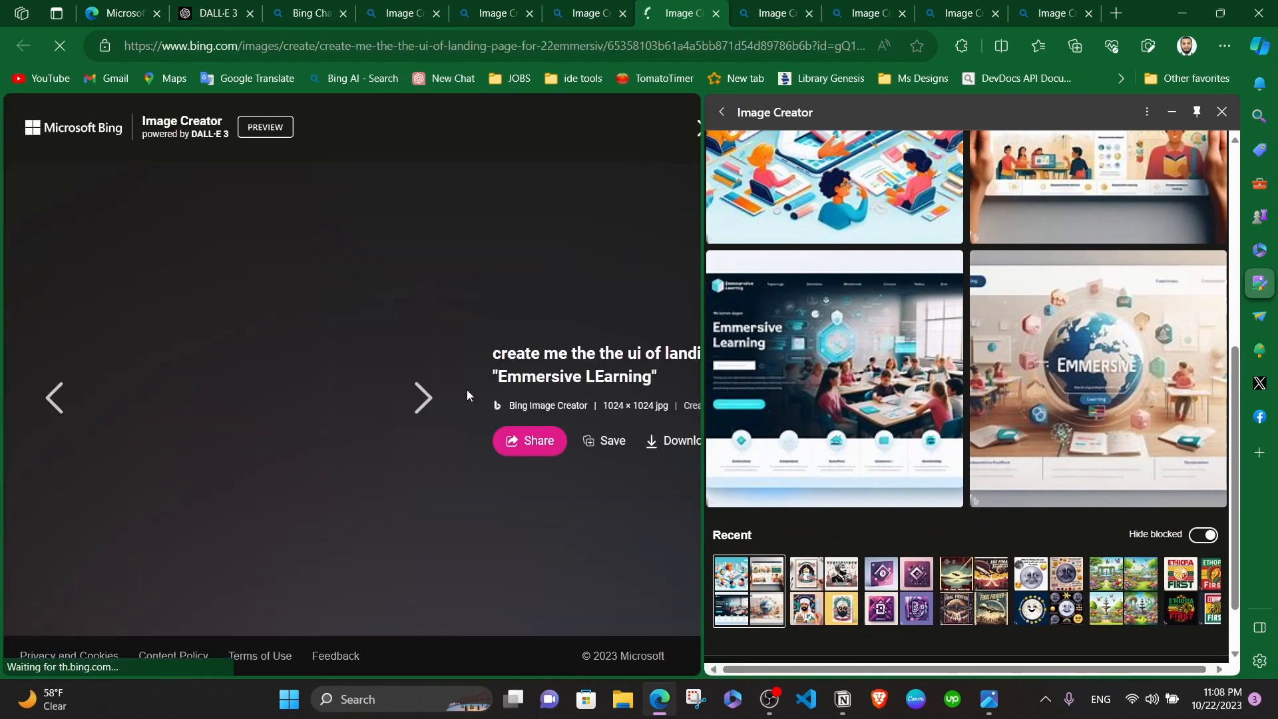
{"action": "left_click_drag", "start_coordinate": [704, 305], "coordinate": [918, 305]}
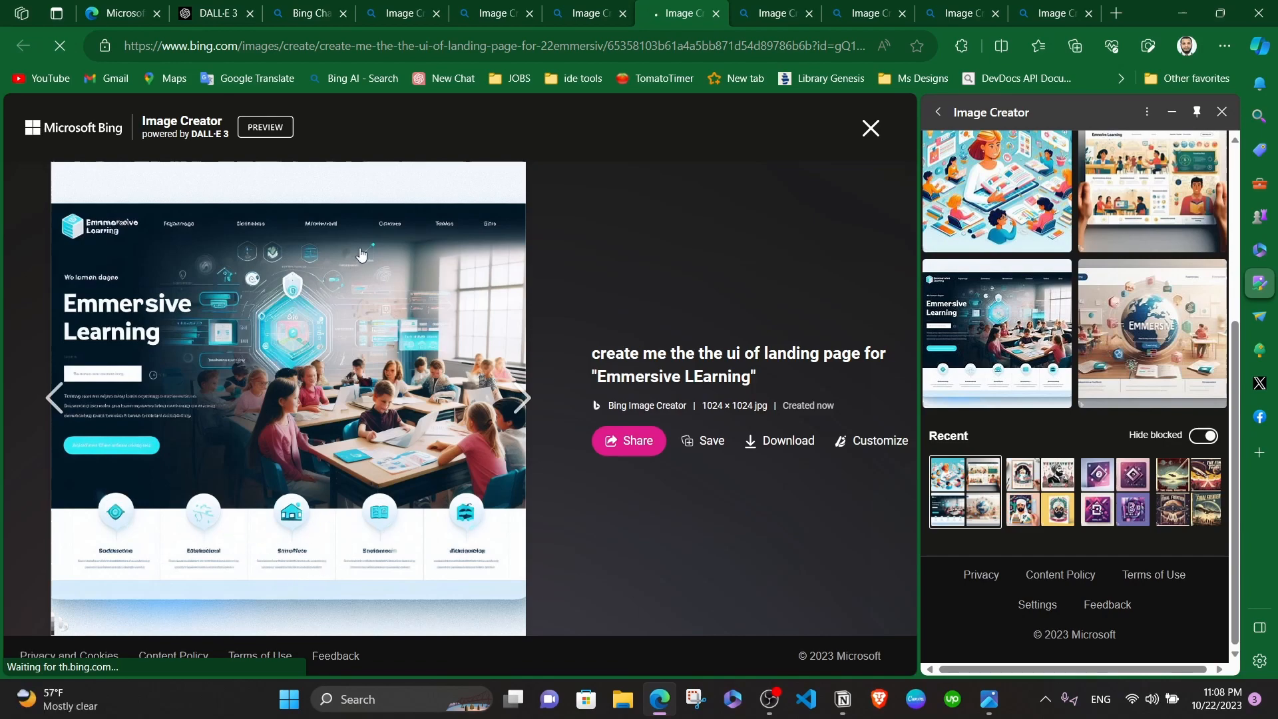
{"action": "left_click", "coordinate": [517, 400]}
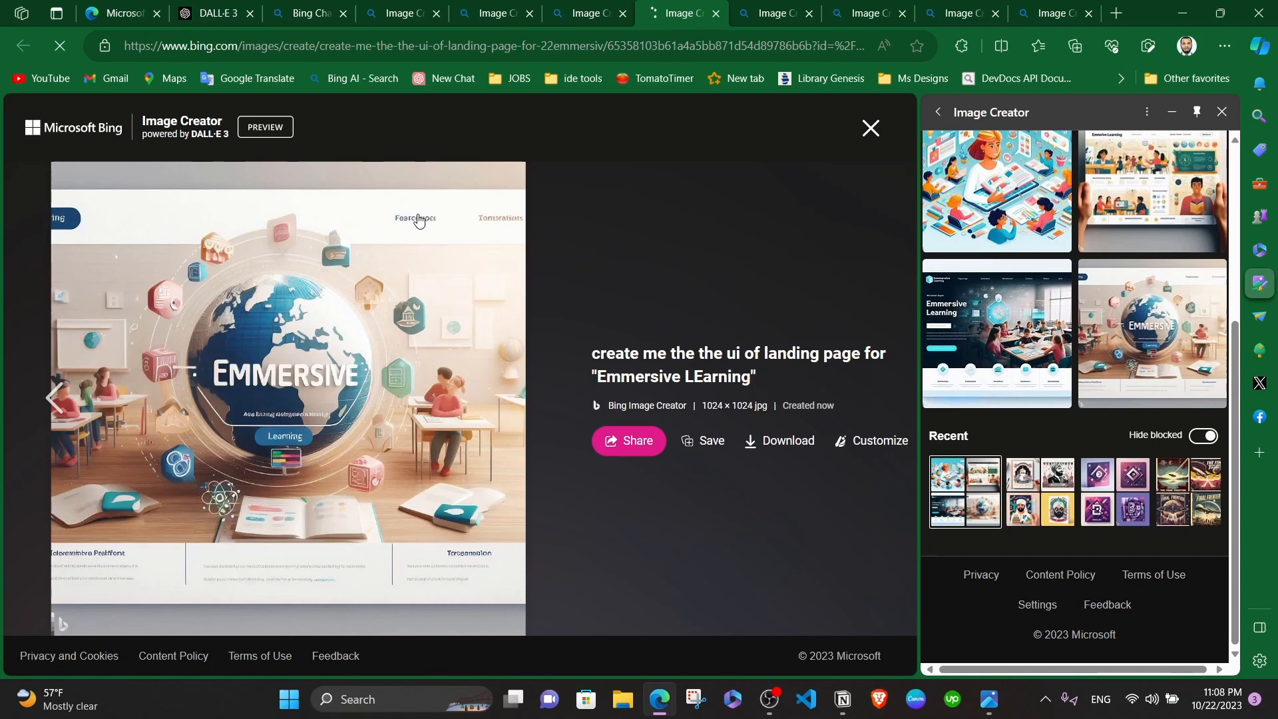
{"action": "left_click", "coordinate": [54, 398]}
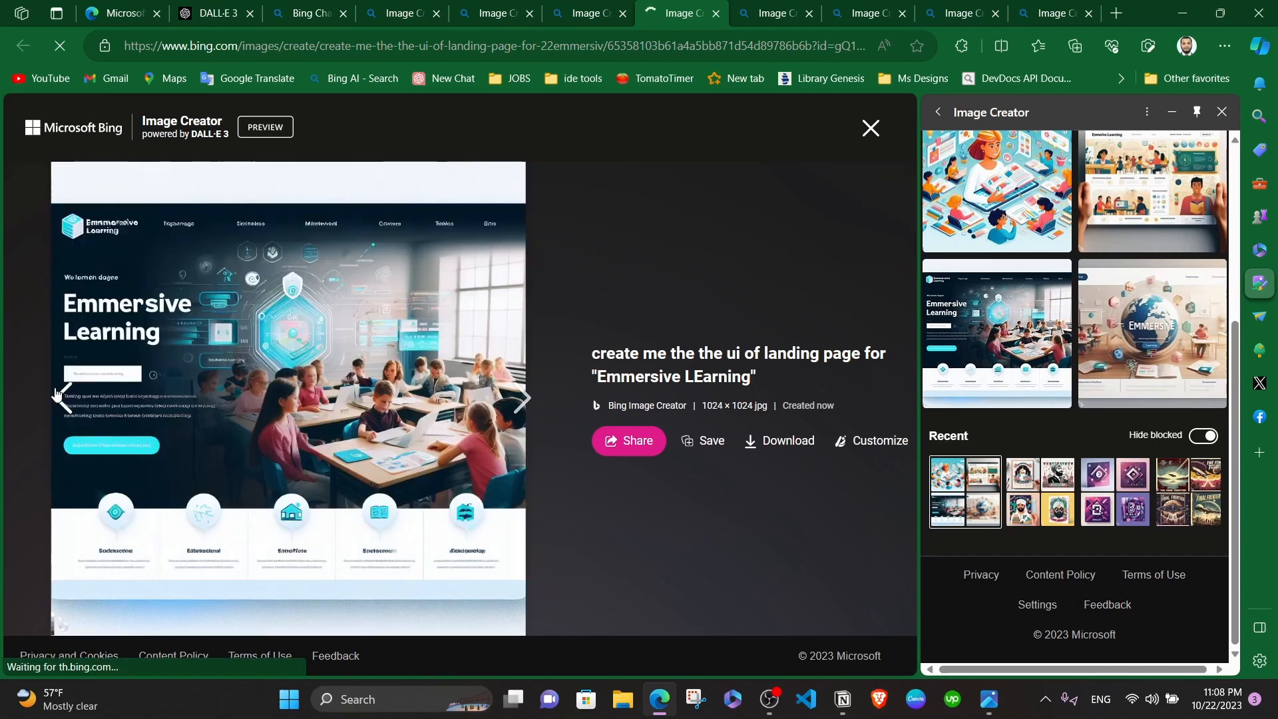
{"action": "left_click", "coordinate": [54, 398]}
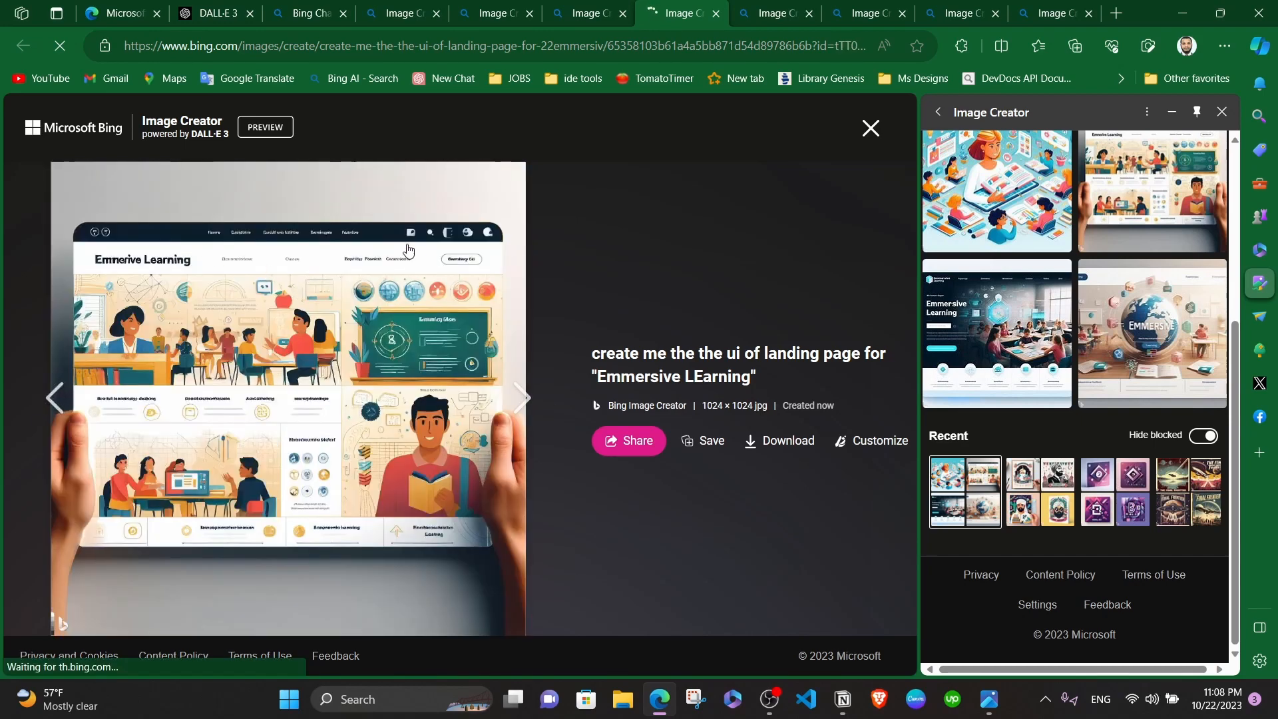
{"action": "left_click", "coordinate": [58, 403]}
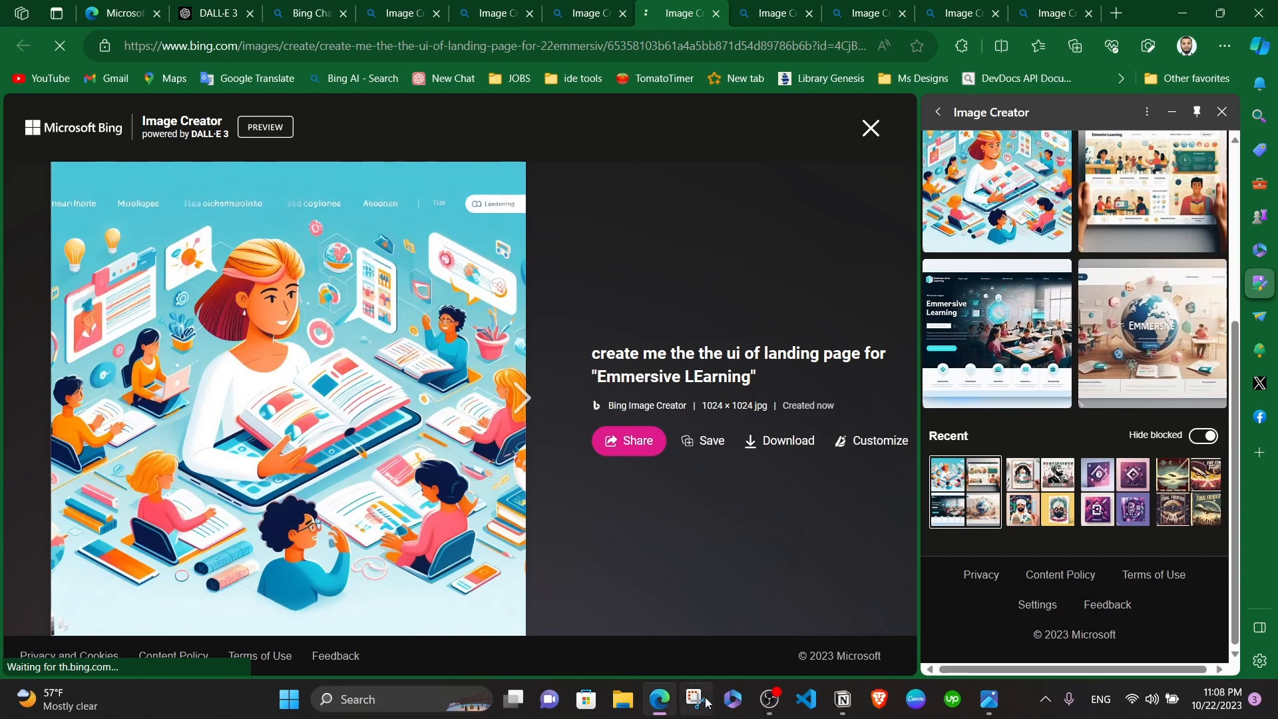
{"action": "left_click", "coordinate": [1260, 285]}
{"action": "left_click", "coordinate": [1259, 285]}
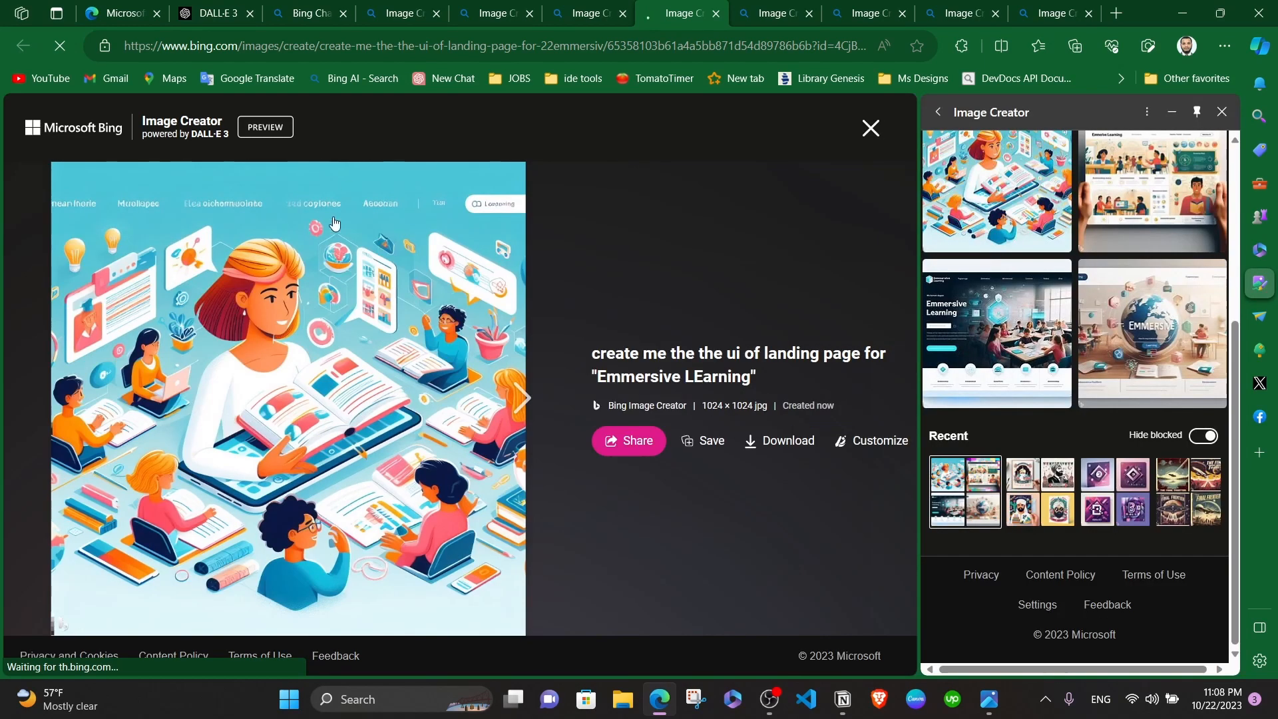
Step: Return to the Bing Chat conversation and review its earlier replies, including the DALL-E 3 prompts for a green landscape
{"action": "left_click", "coordinate": [208, 6]}
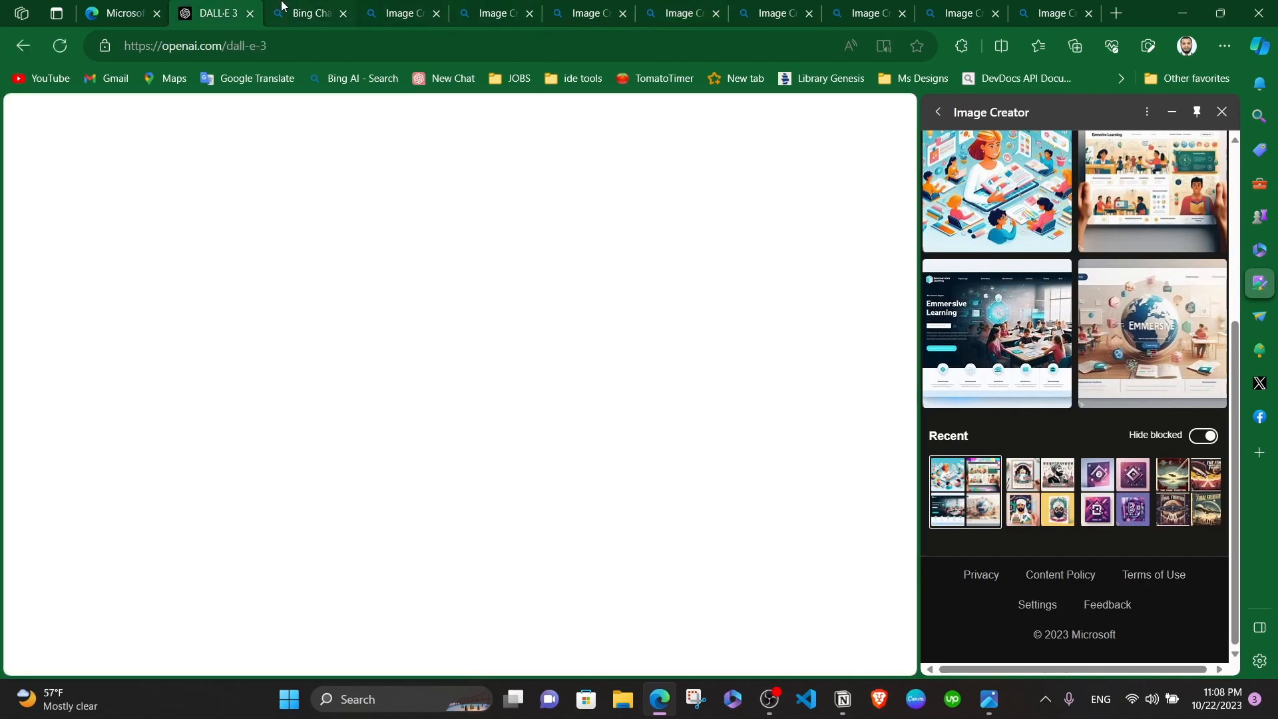
{"action": "left_click", "coordinate": [283, 8]}
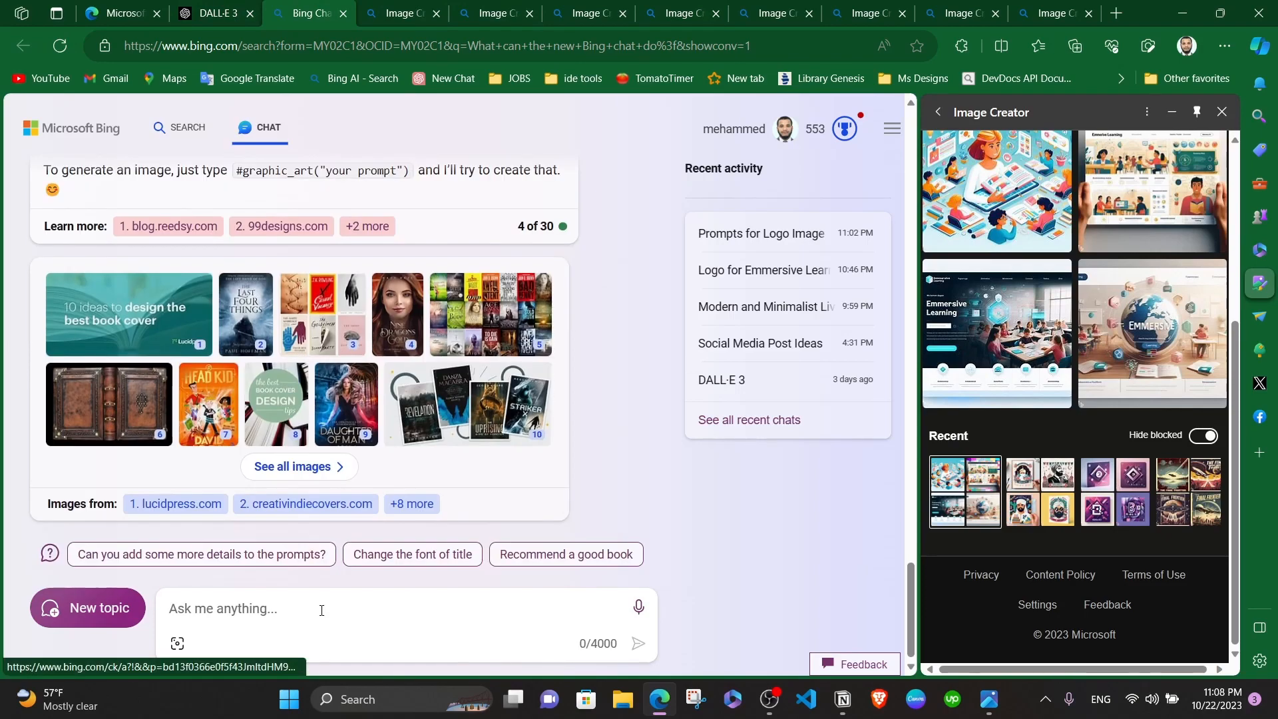
{"action": "scroll", "coordinate": [368, 461], "scroll_direction": "up", "scroll_amount": 5}
{"action": "scroll", "coordinate": [368, 461], "scroll_direction": "up", "scroll_amount": 15}
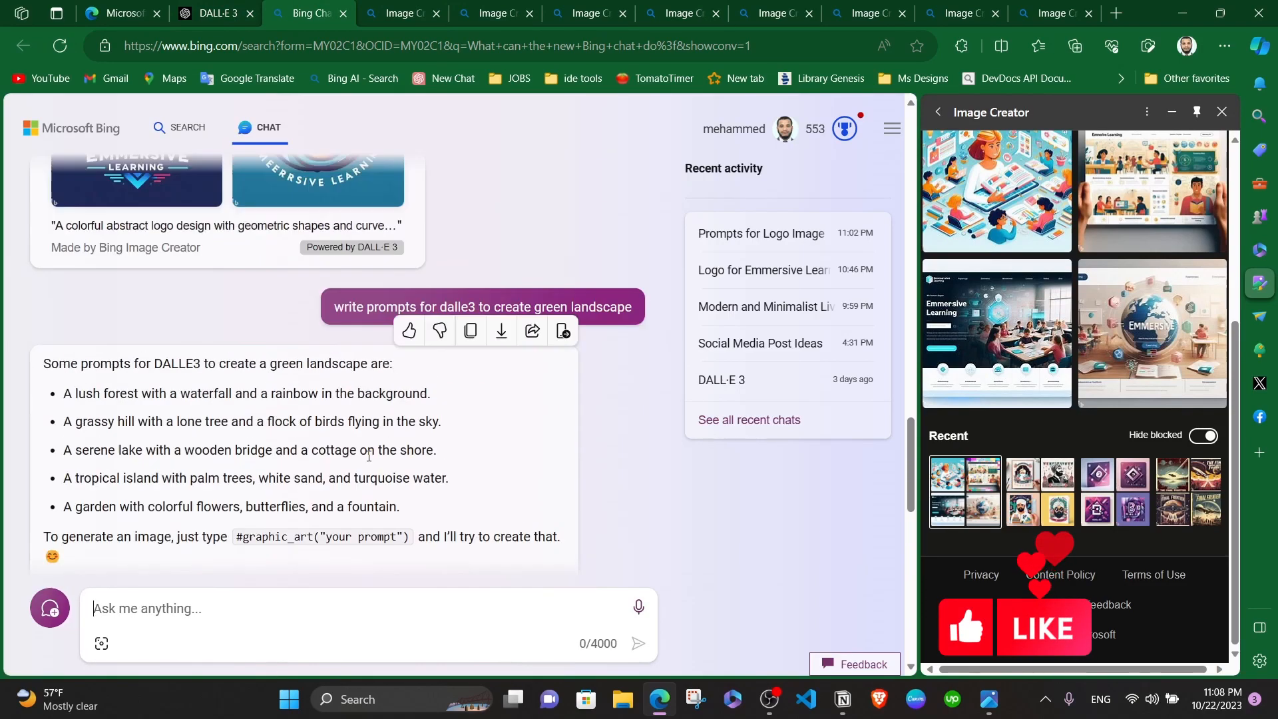
{"action": "scroll", "coordinate": [241, 466], "scroll_direction": "down", "scroll_amount": 3}
{"action": "scroll", "coordinate": [579, 402], "scroll_direction": "down", "scroll_amount": 15}
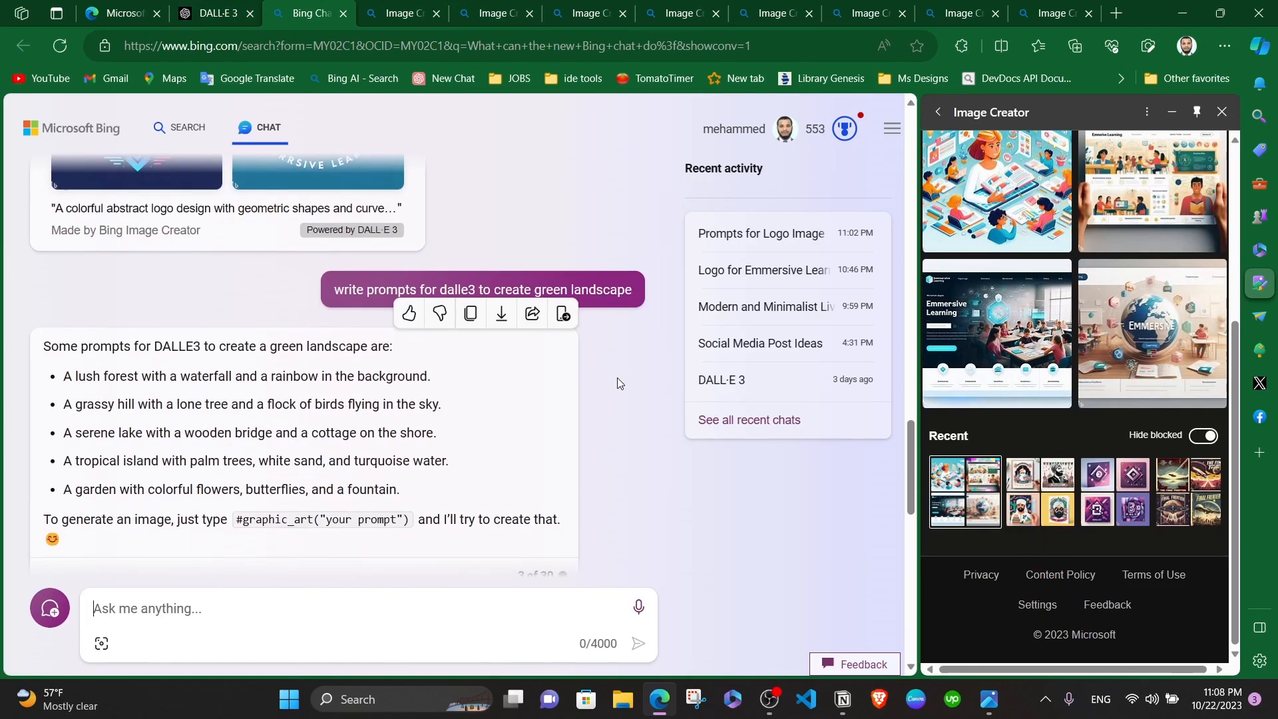